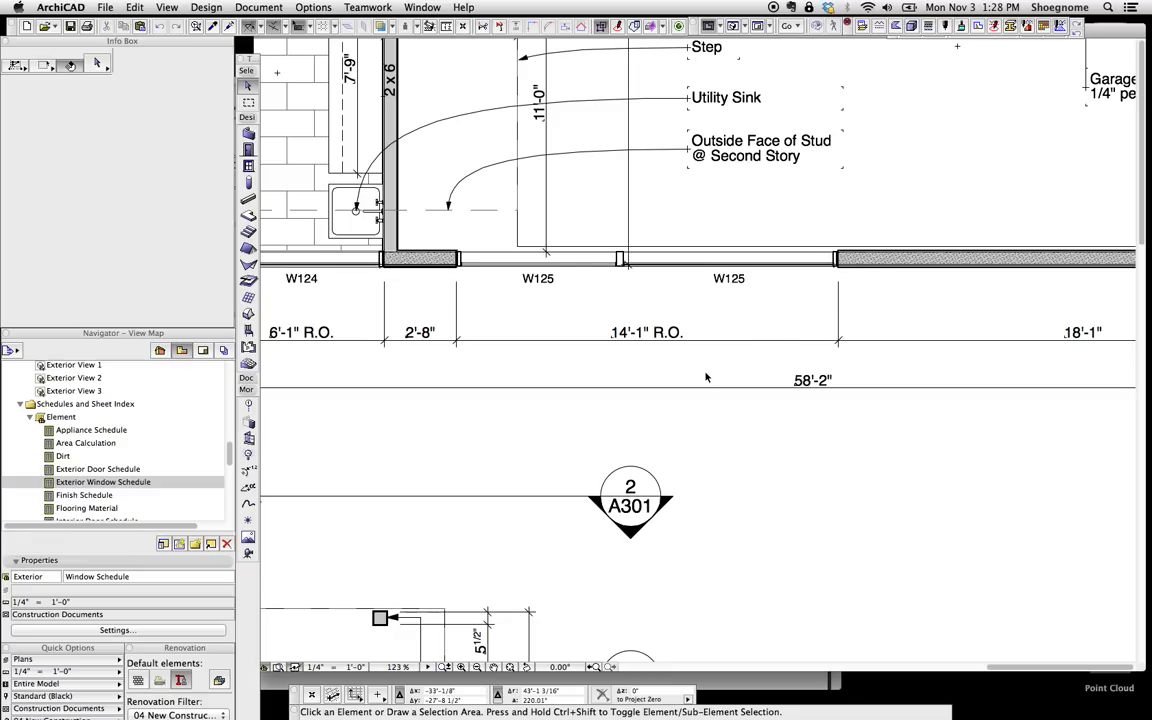
# Select the two adjoining W125 windows on the floor plan to examine the ganged unit, and clear the selection.
pyautogui.scroll(-3, 883, 314)
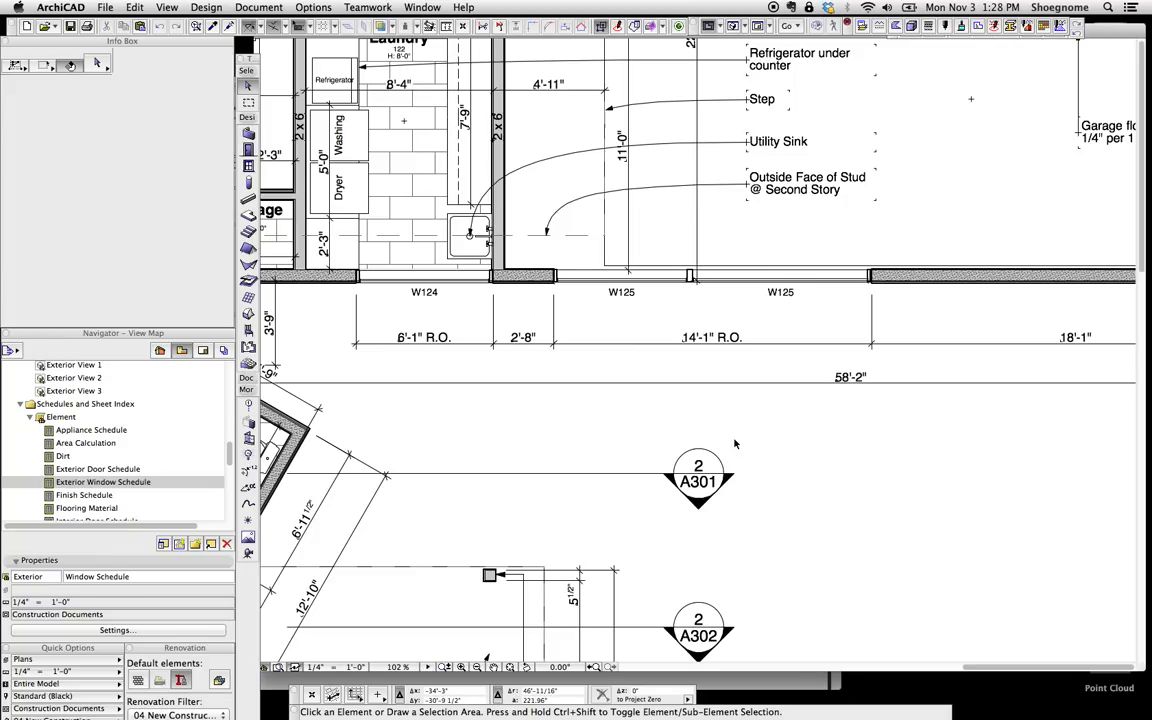
pyautogui.scroll(2, 723, 302)
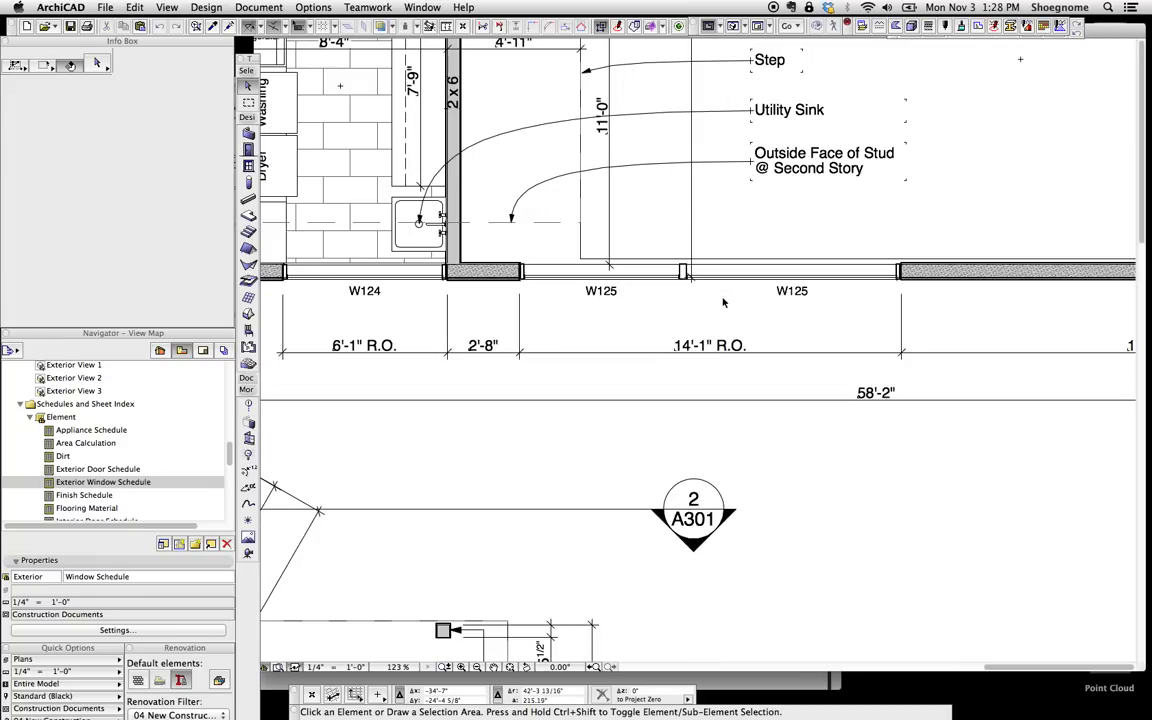
pyautogui.scroll(2, 723, 302)
pyautogui.hscroll(2, 723, 302)
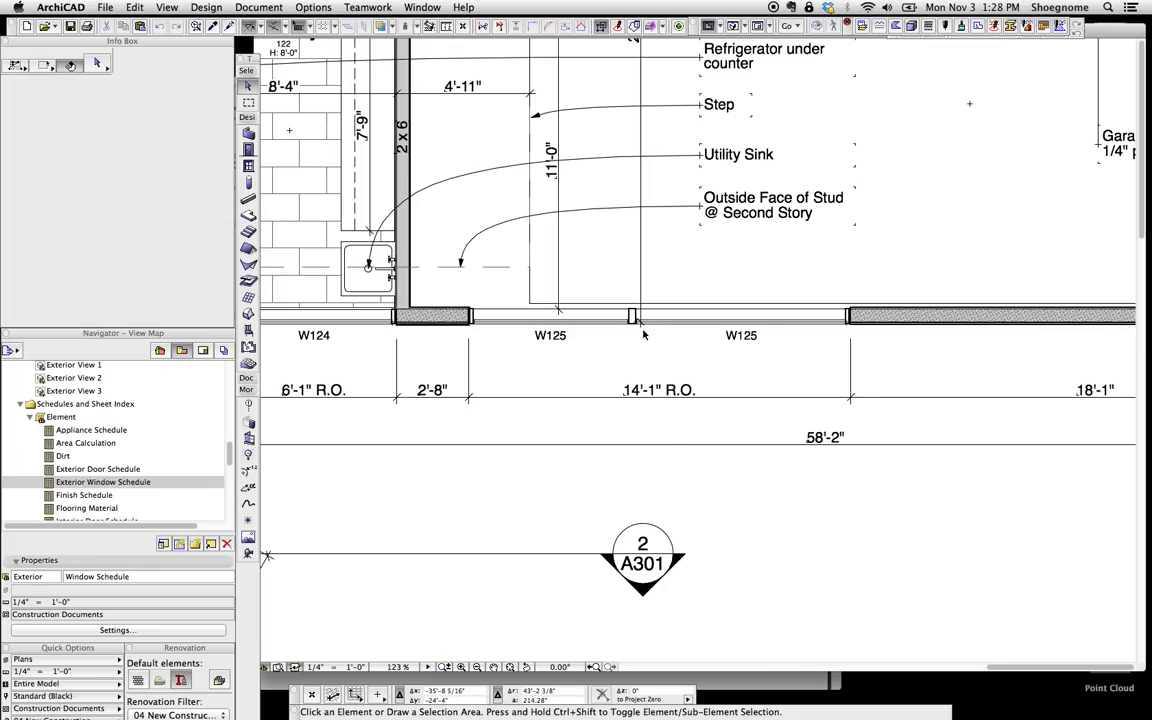
pyautogui.click(572, 296)
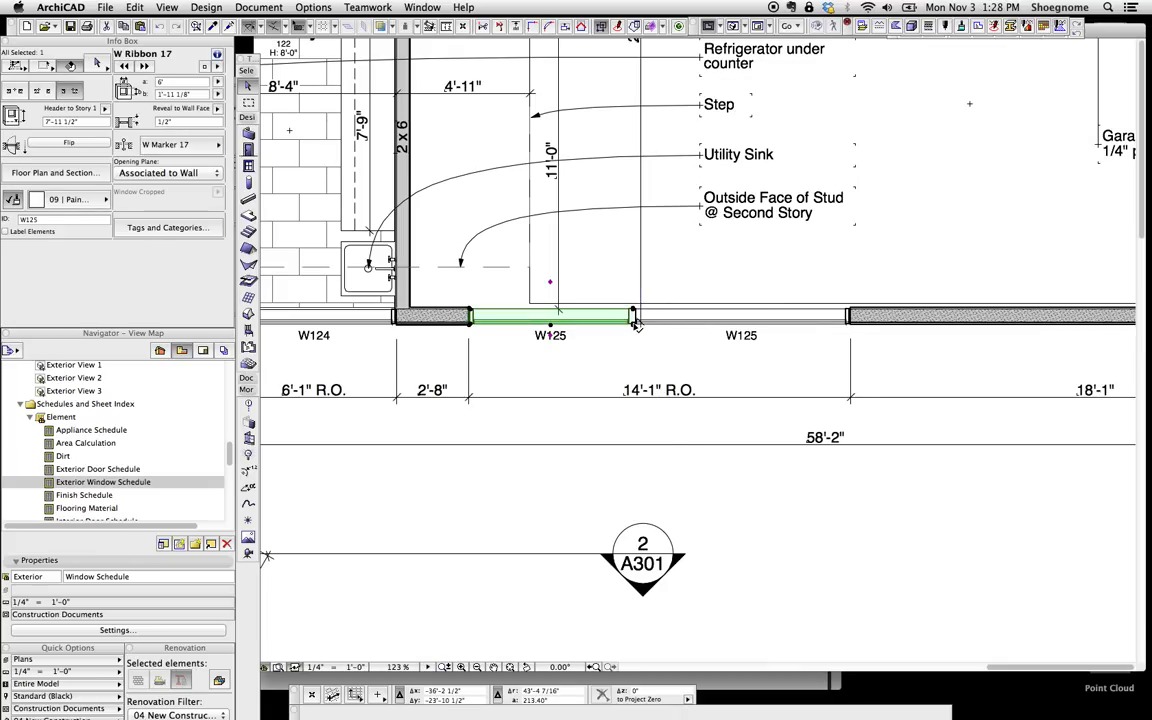
pyautogui.keyDown('shift'); pyautogui.click(660, 318); pyautogui.keyUp('shift')
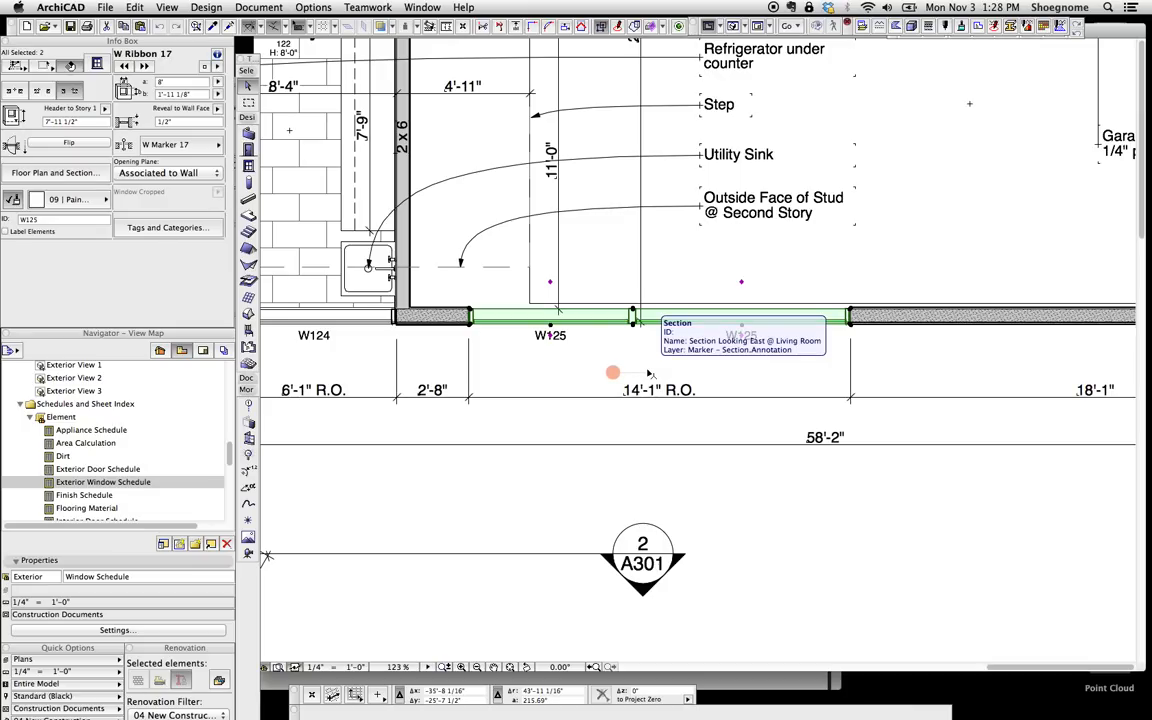
pyautogui.click(892, 458)
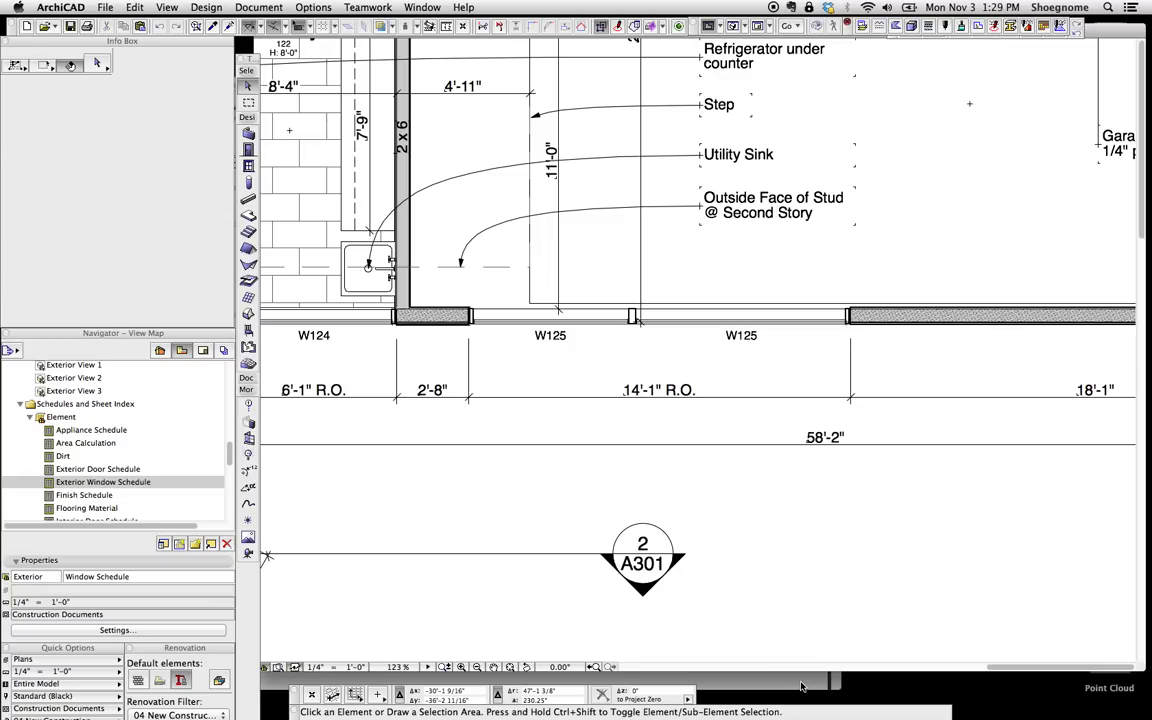
# Switch to Adobe Reader, examine how the Marvin quote lists units A1 and A2 under the W105 assembly, and return to the floor plan.
pyautogui.press('super+Tab')
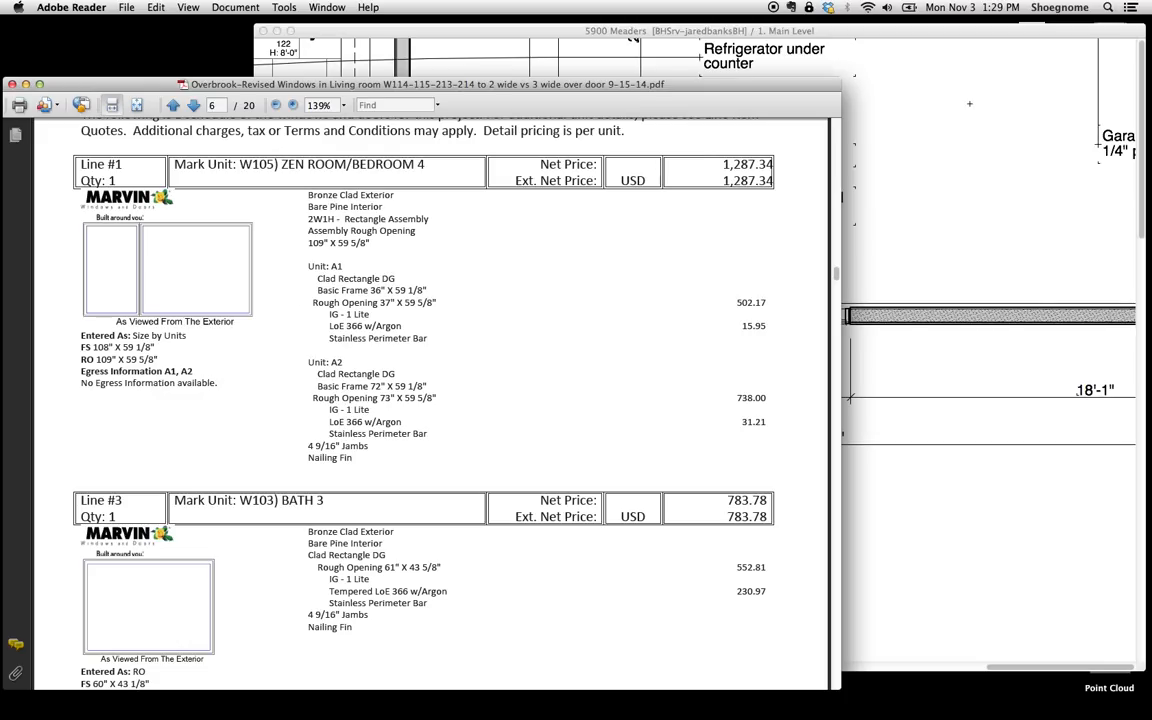
pyautogui.tripleClick(325, 268)
pyautogui.moveTo(380, 375); pyautogui.dragTo(309, 363)
pyautogui.click(106, 181)
pyautogui.moveTo(239, 165); pyautogui.dragTo(274, 165)
pyautogui.click(165, 265)
pyautogui.click(308, 266)
pyautogui.click(897, 211)
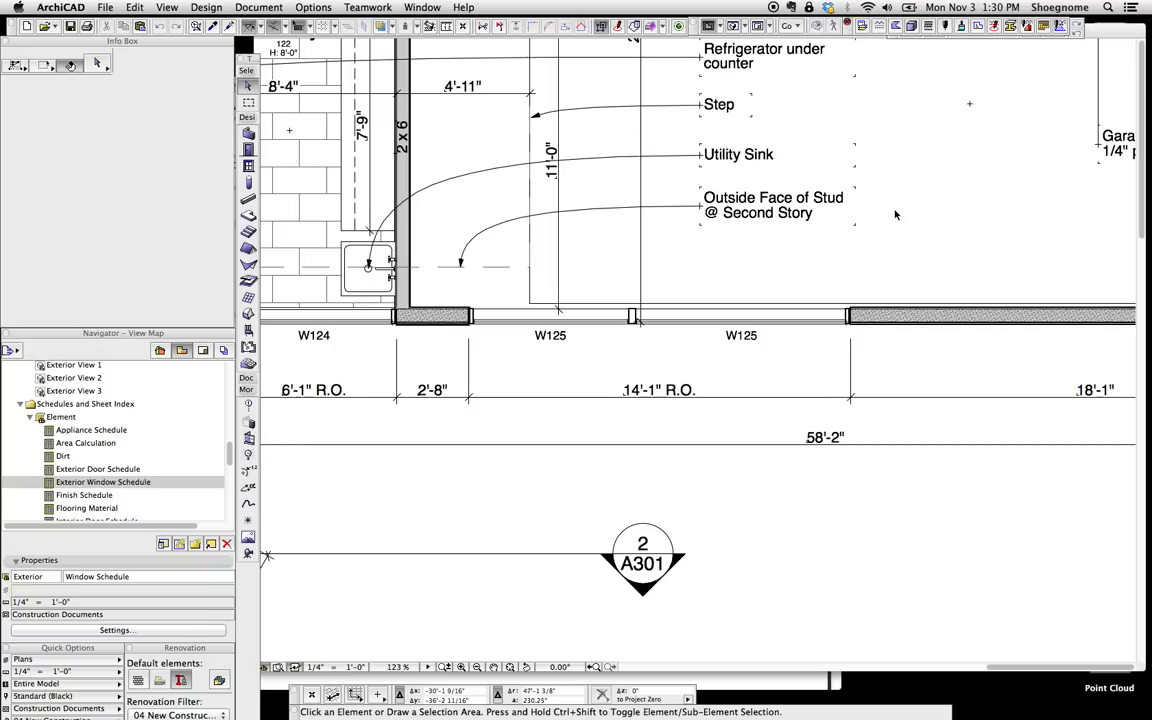
# Open the Exterior Window Schedule and locate the W101 inswing door on the floor plan from its schedule row.
pyautogui.doubleClick(116, 484)
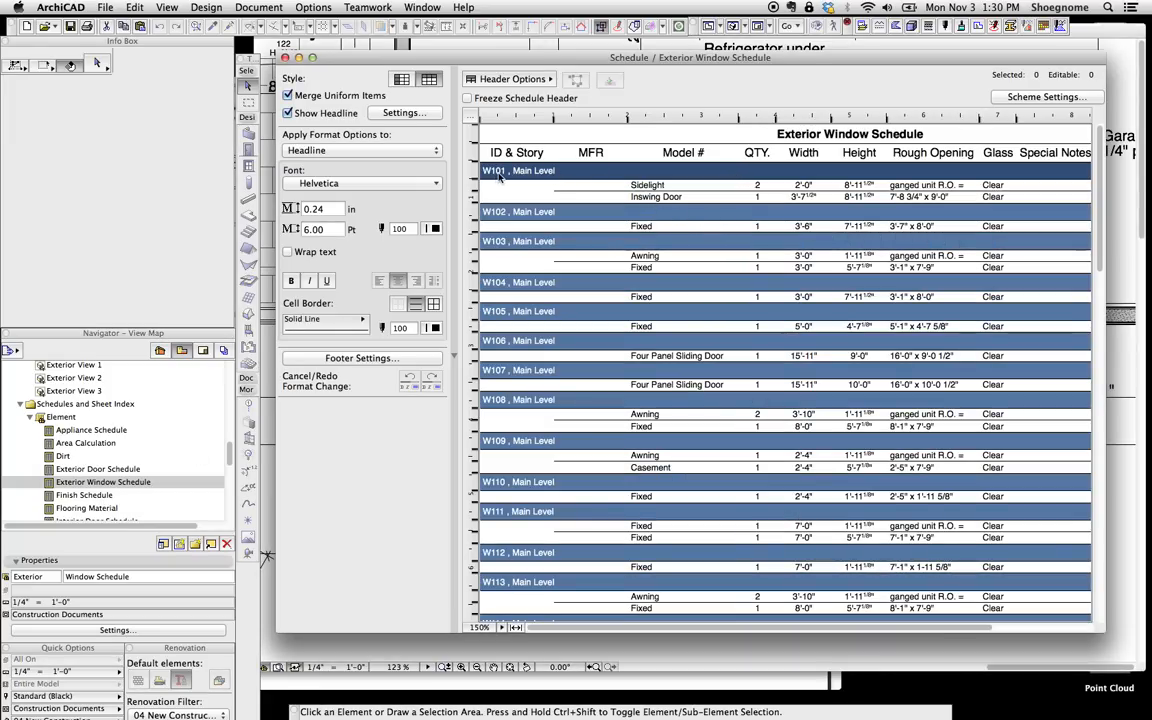
pyautogui.click(663, 199)
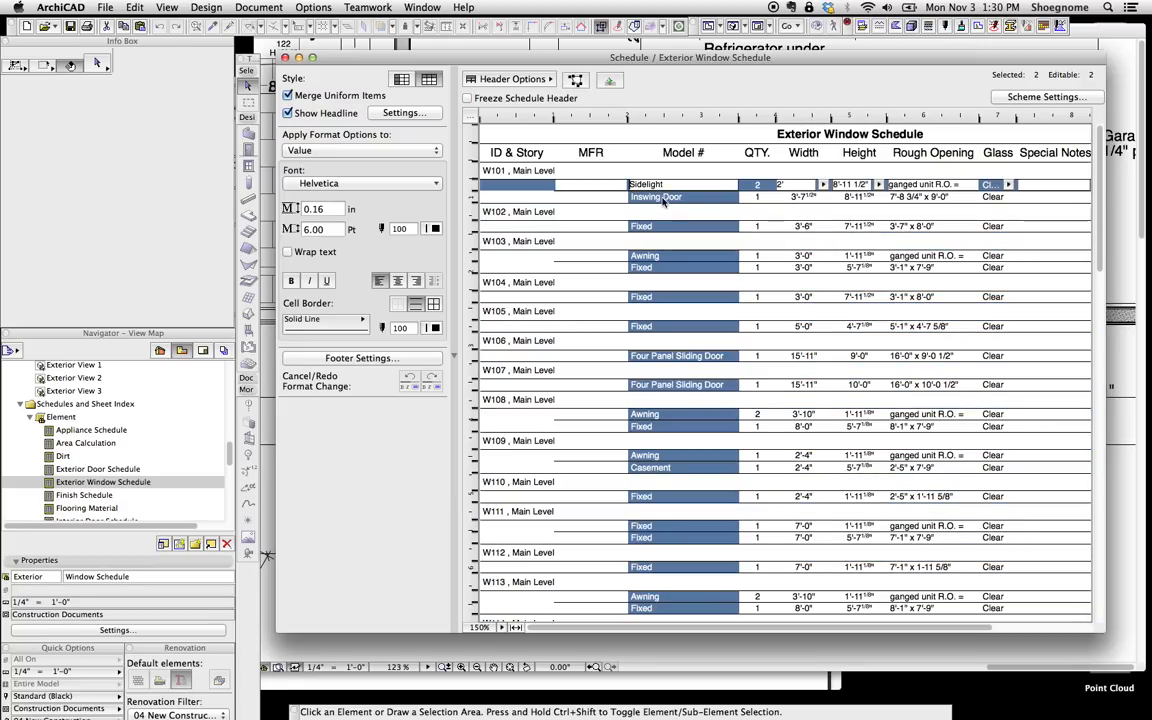
pyautogui.click(663, 199)
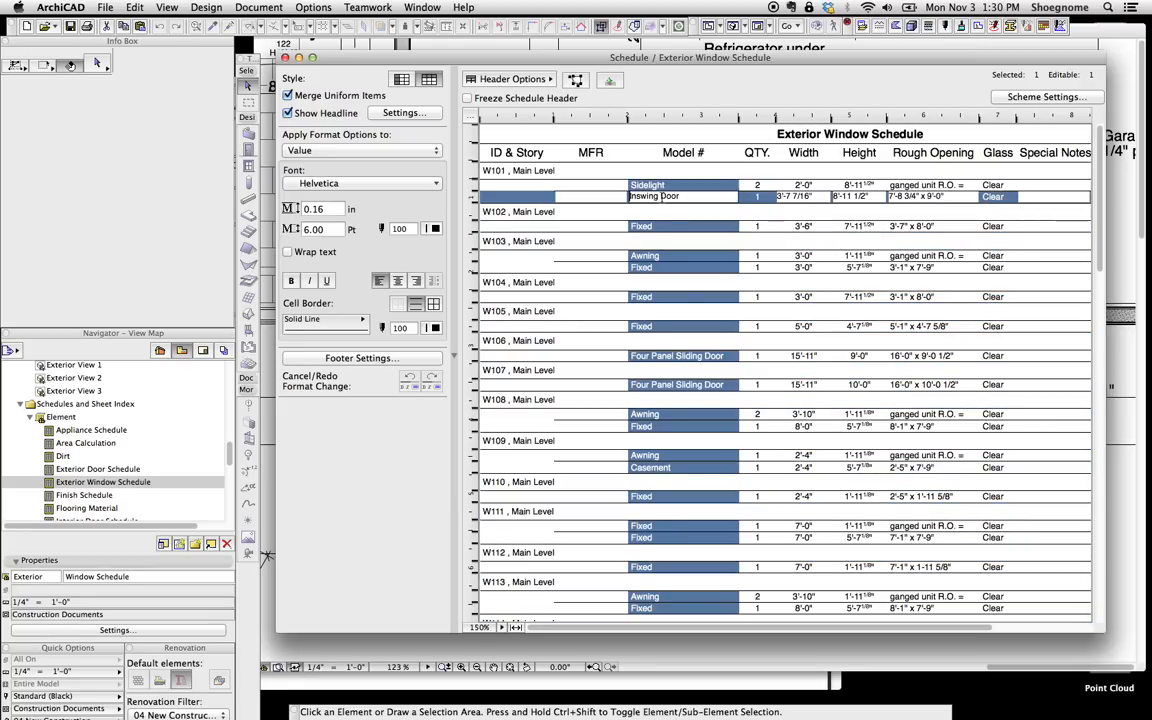
pyautogui.click(578, 80)
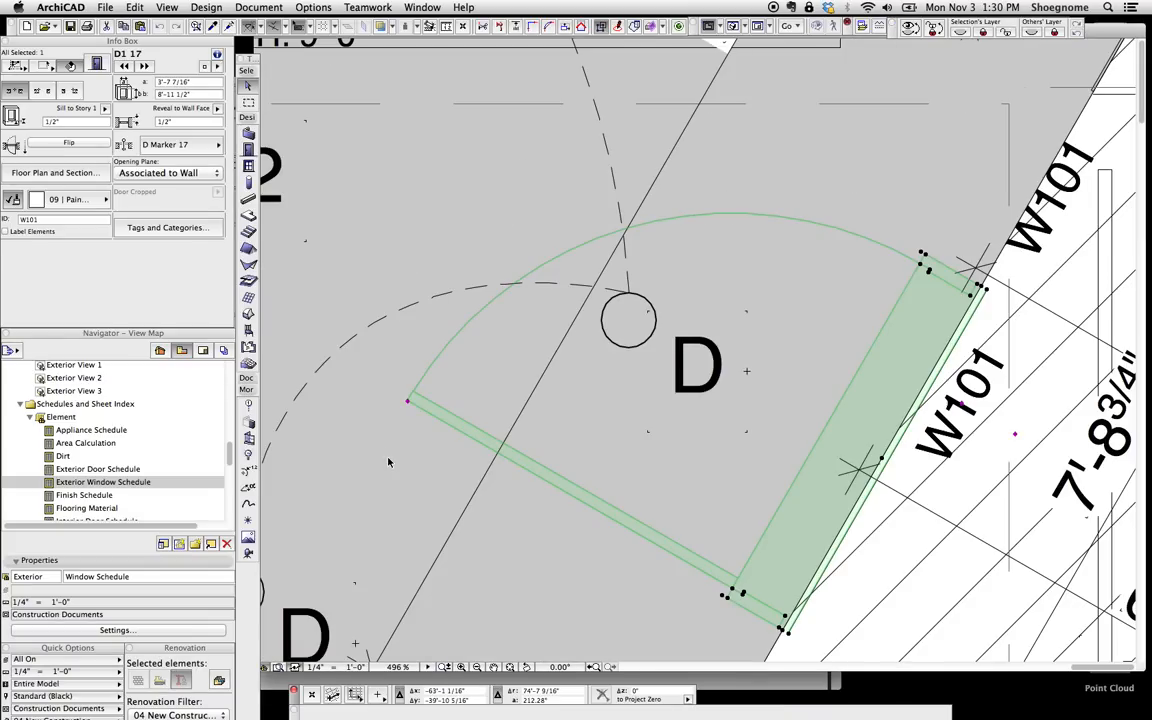
# Set the floor plan's layer combination to Plans and deselect the entry door.
pyautogui.click(70, 659)
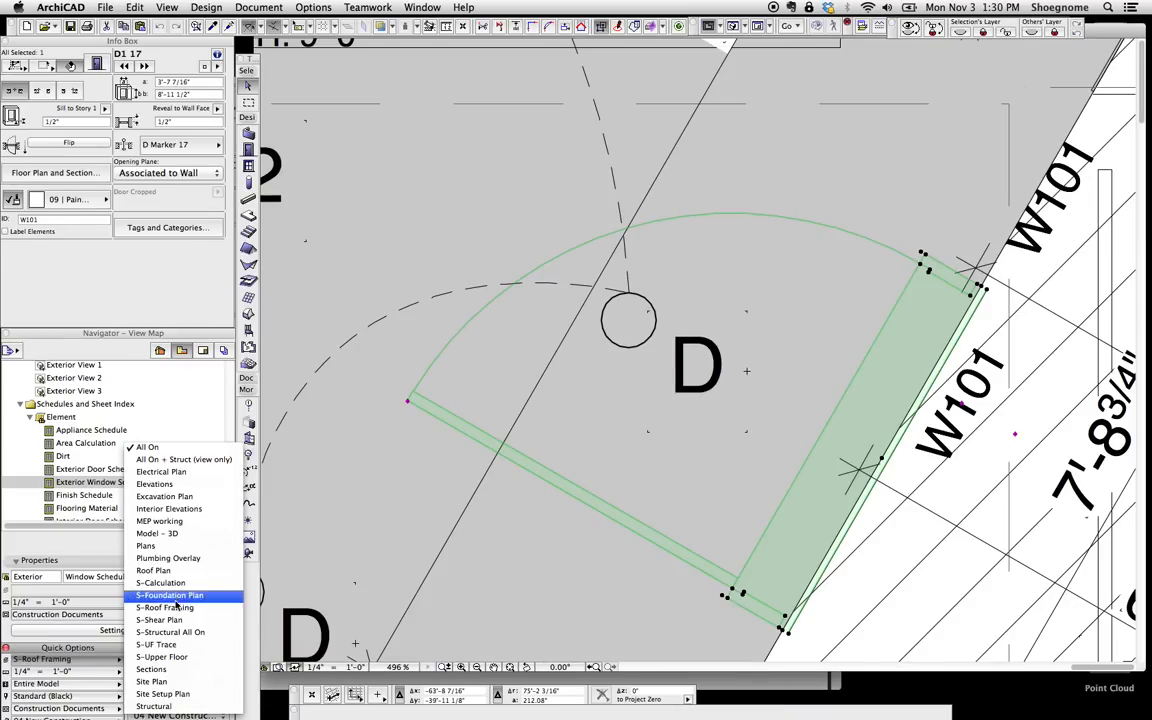
pyautogui.click(145, 545)
pyautogui.scroll(-1, 834, 402)
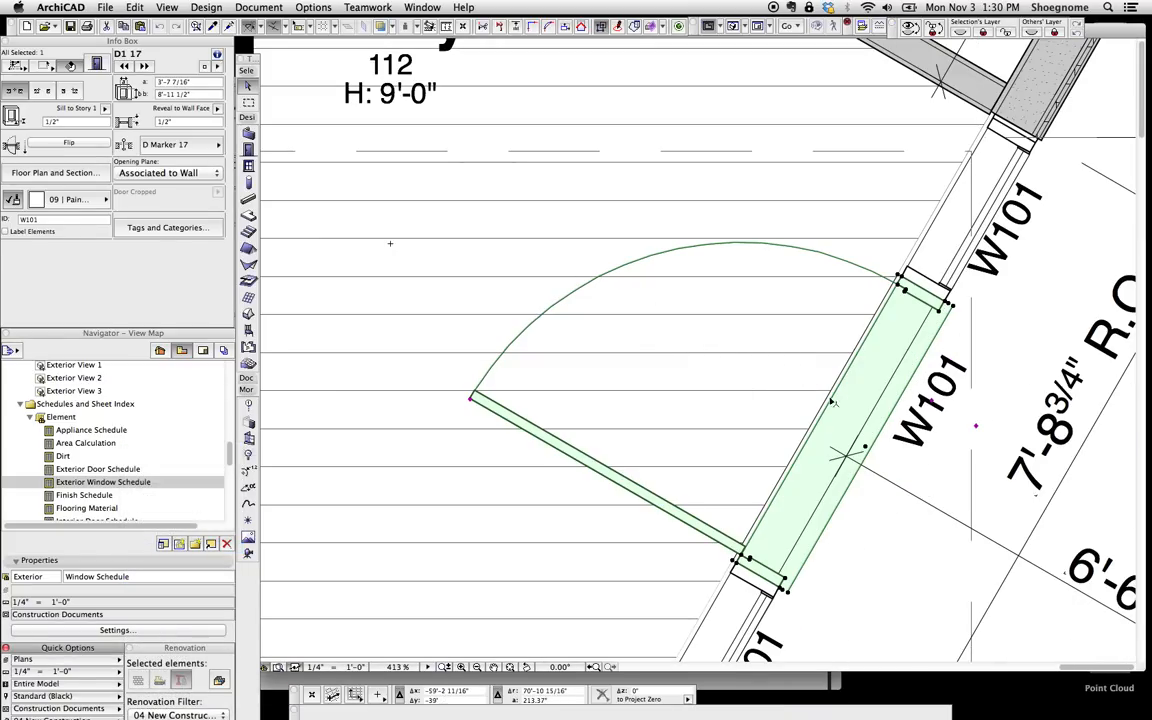
pyautogui.scroll(-3, 675, 297)
pyautogui.press('Escape')
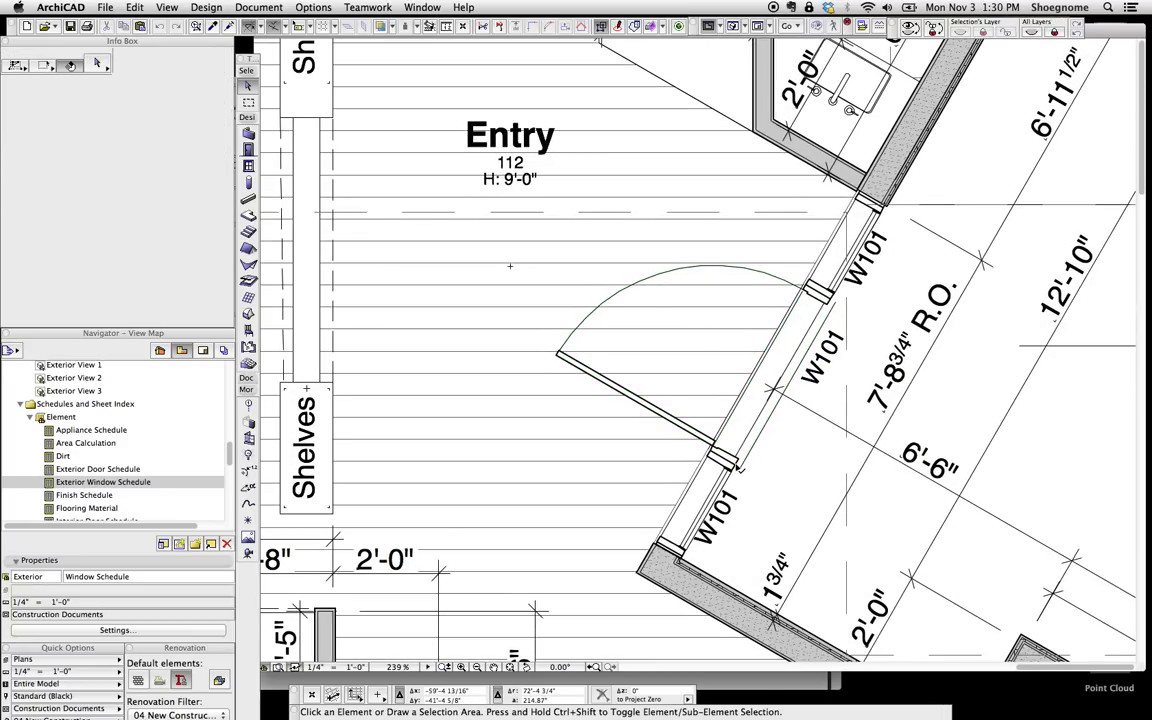
# Select the two W101 sidelights and the W101 door at the Entry to inspect them, and clear the selection.
pyautogui.click(739, 467)
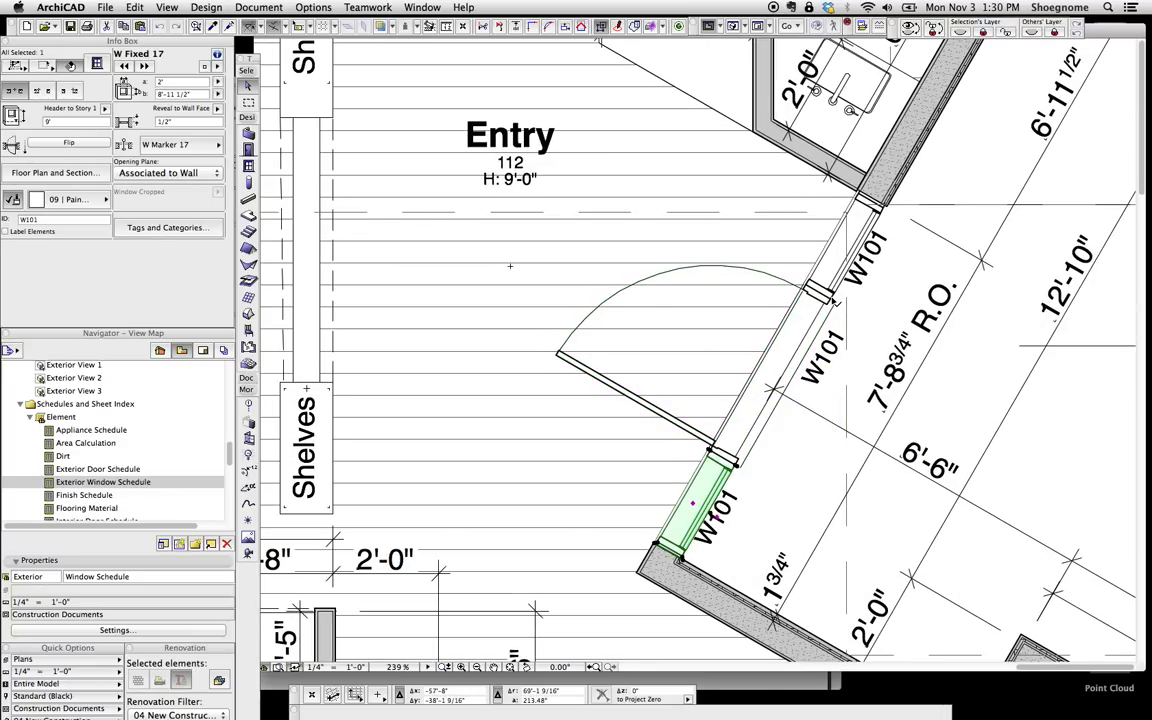
pyautogui.keyDown('shift'); pyautogui.click(838, 250); pyautogui.keyUp('shift')
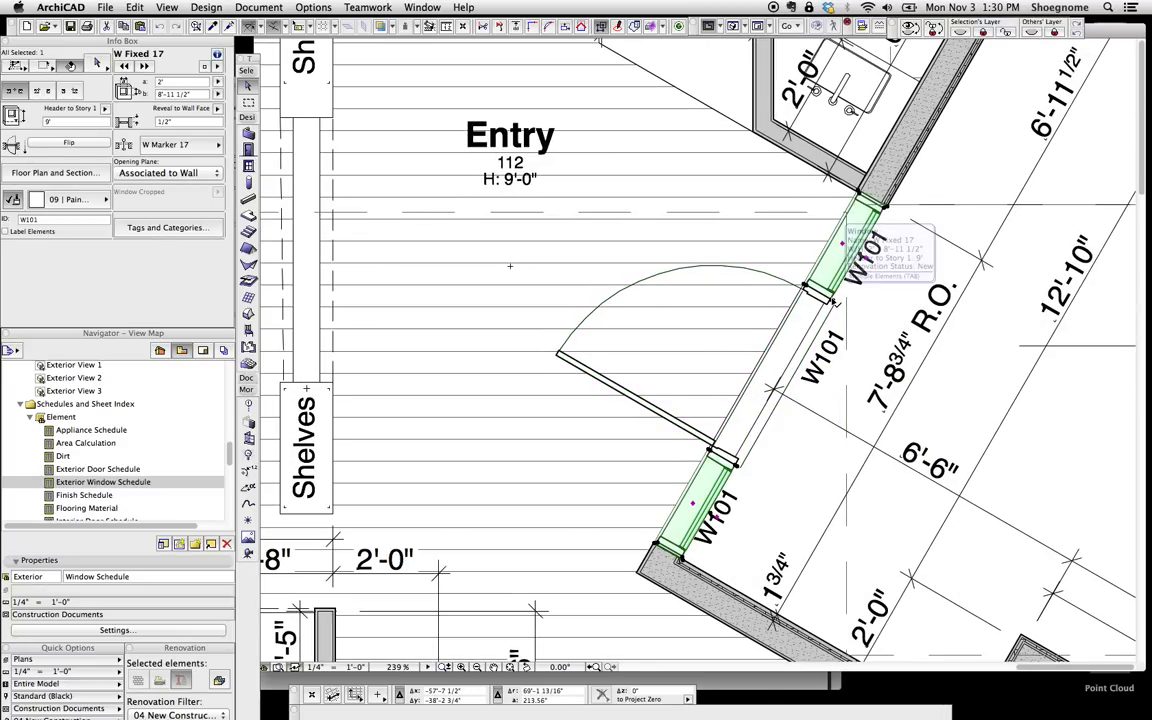
pyautogui.click(556, 360)
pyautogui.click(557, 357)
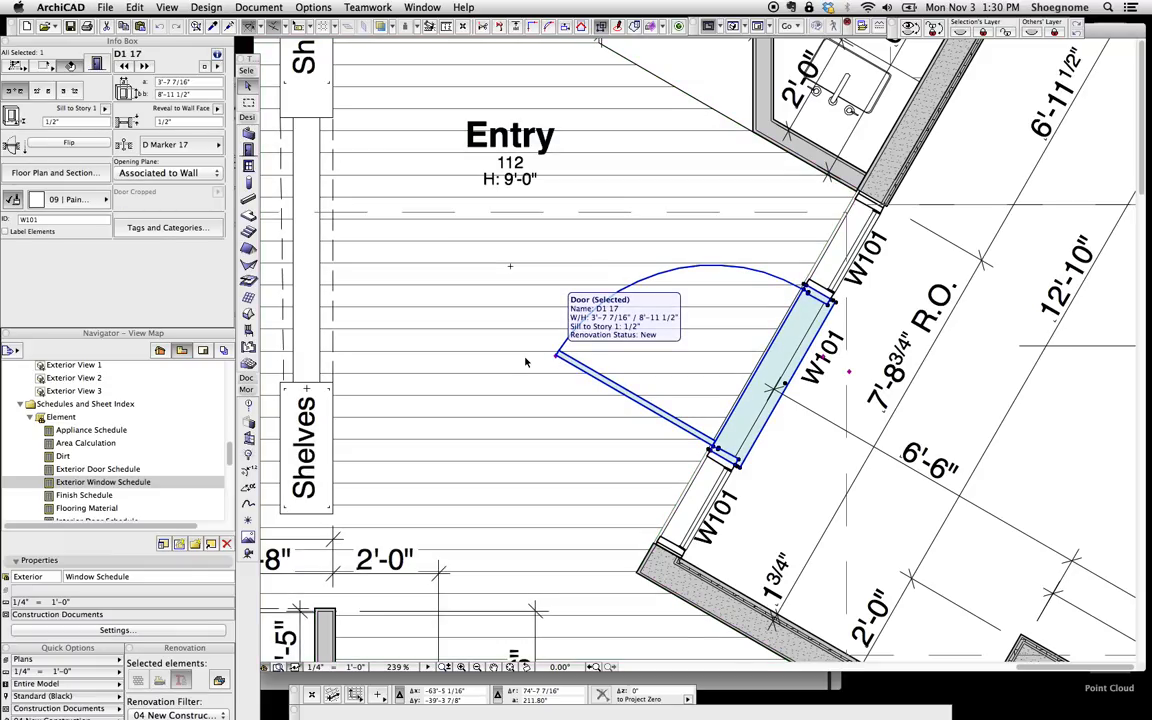
pyautogui.press('Escape')
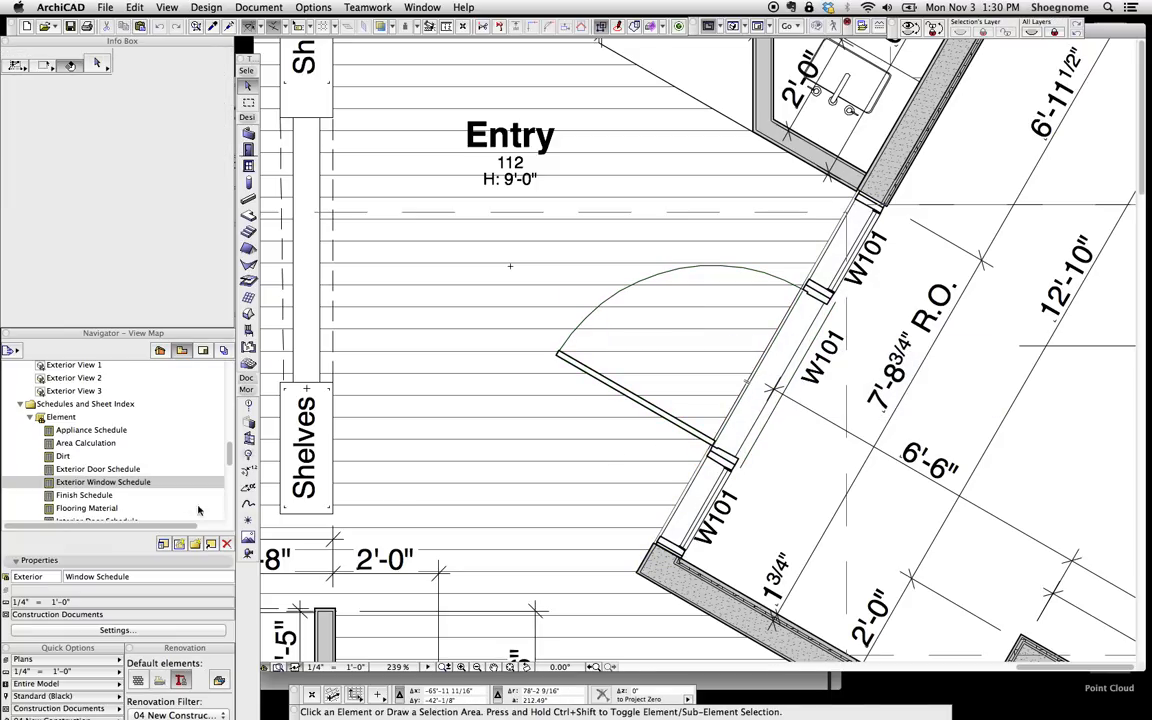
# Reopen the Exterior Window Schedule and select the W101 sidelight row.
pyautogui.doubleClick(130, 481)
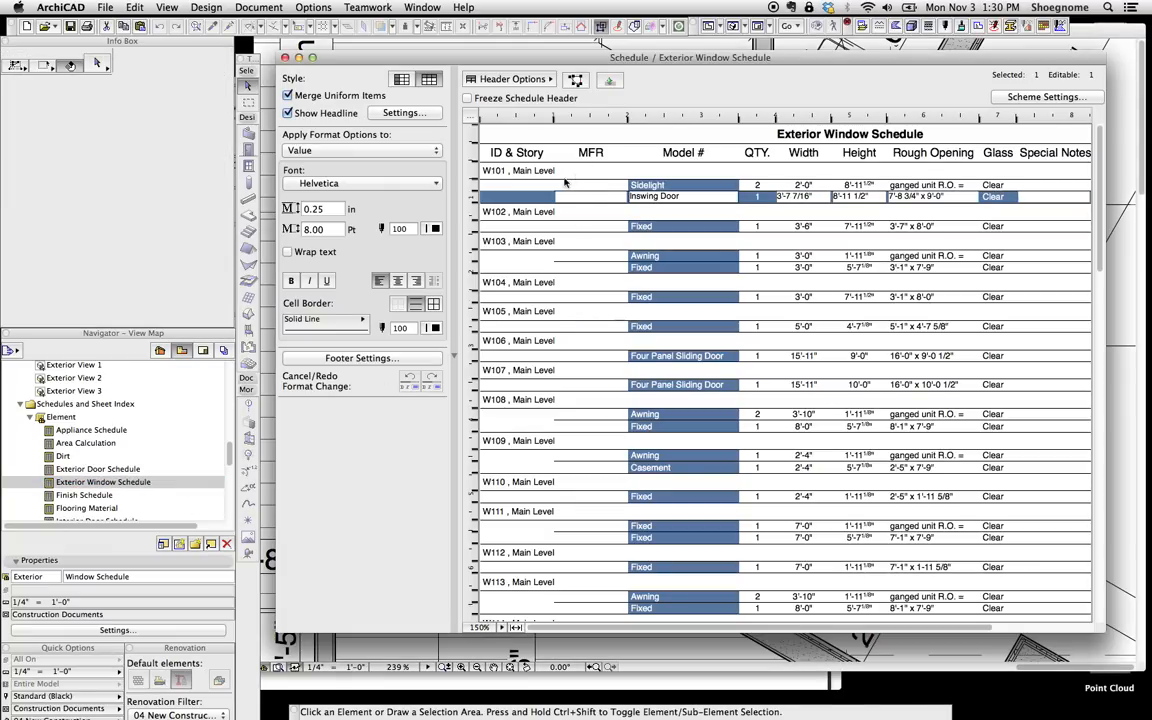
pyautogui.click(631, 175)
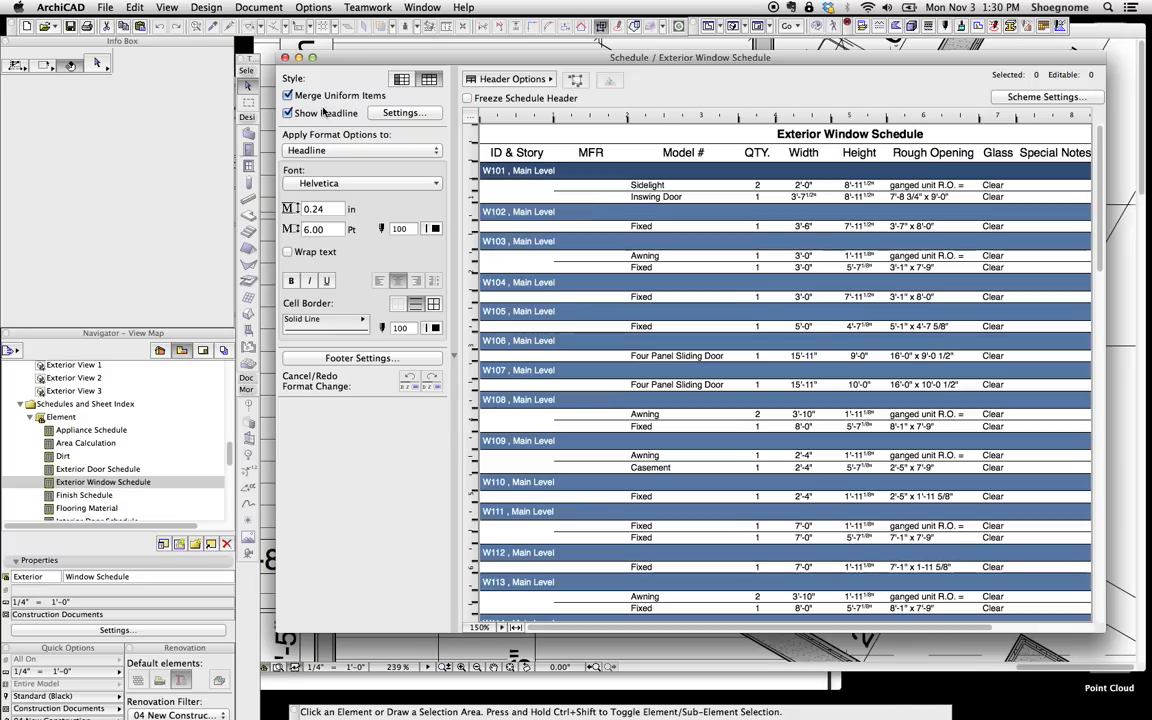
pyautogui.click(680, 184)
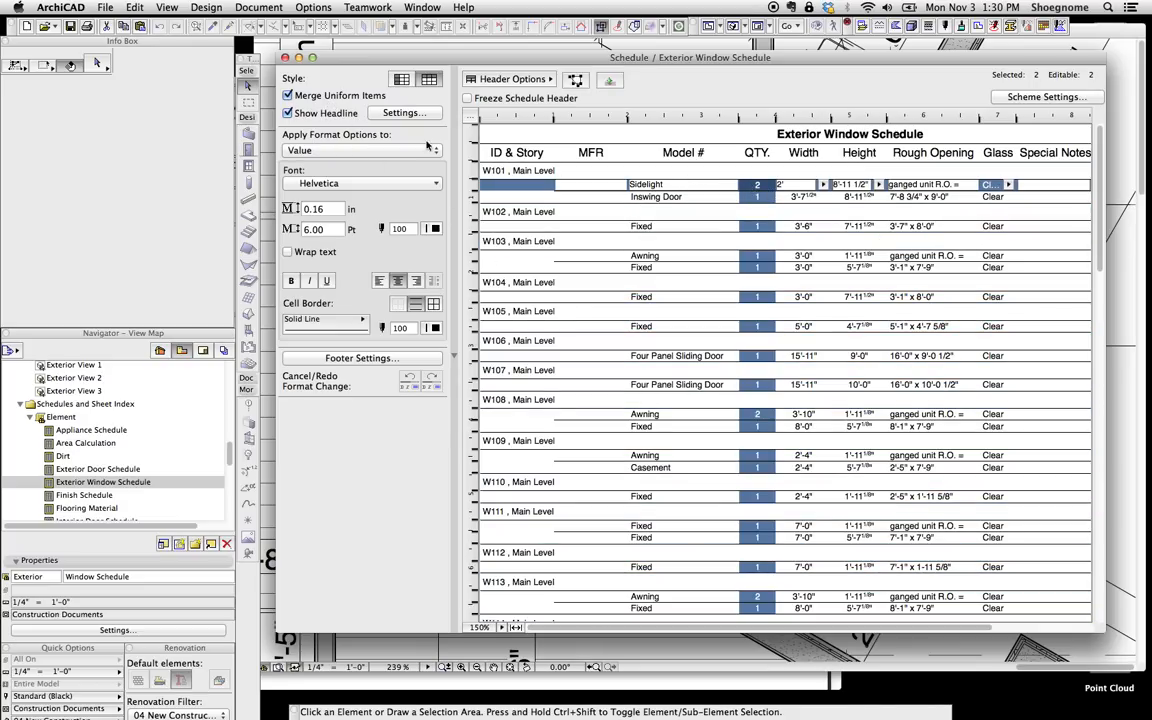
# Turn merging of uniform items off and back on, and compare the W101 sidelight and inswing door rows.
pyautogui.click(287, 96)
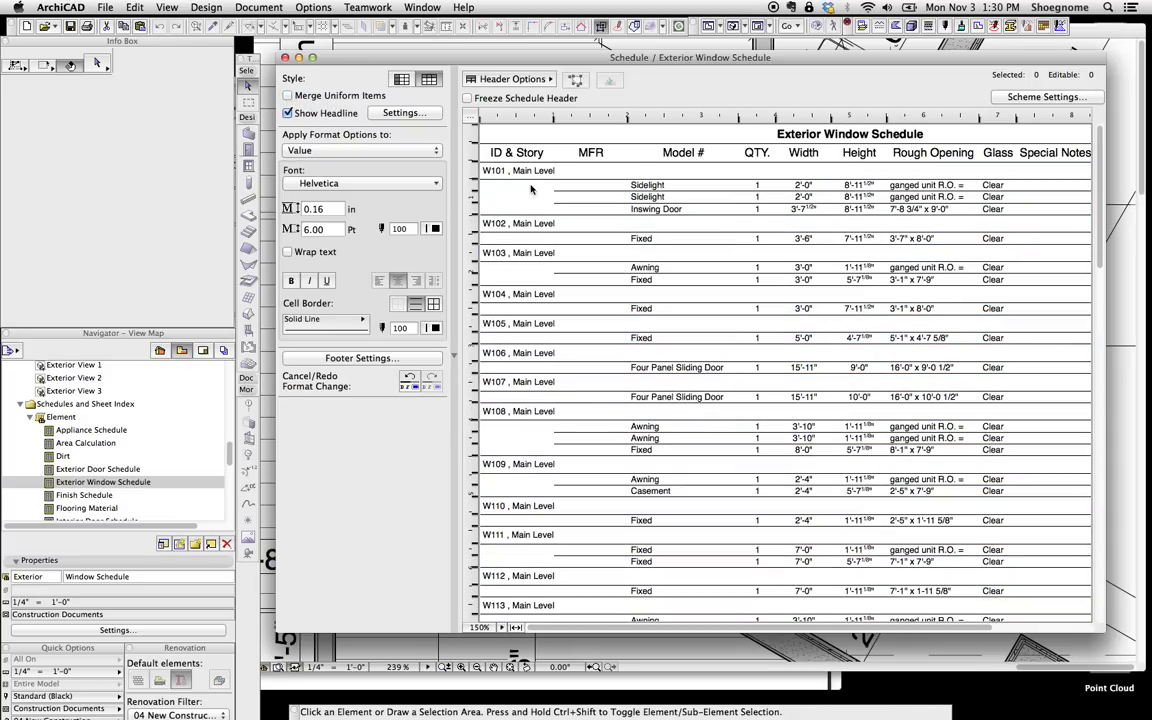
pyautogui.click(288, 96)
pyautogui.click(727, 186)
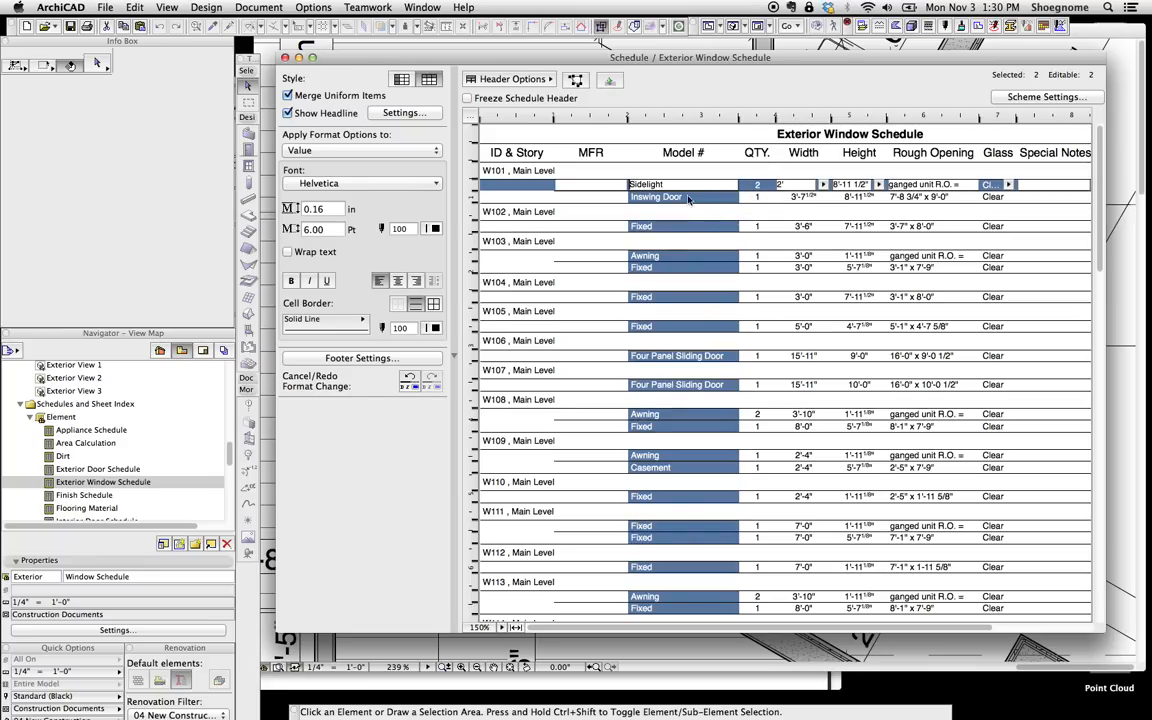
pyautogui.click(581, 198)
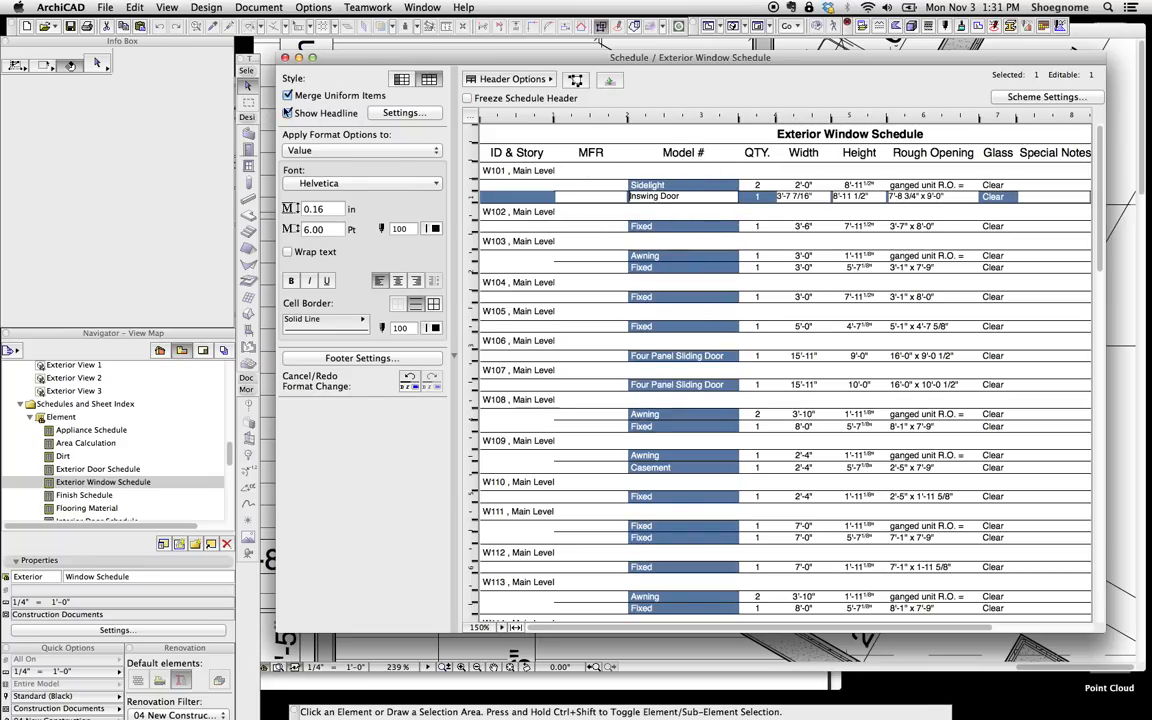
# Turn the schedule headlines off, inspect the ungrouped W101 rows, and turn the headlines back on.
pyautogui.click(289, 113)
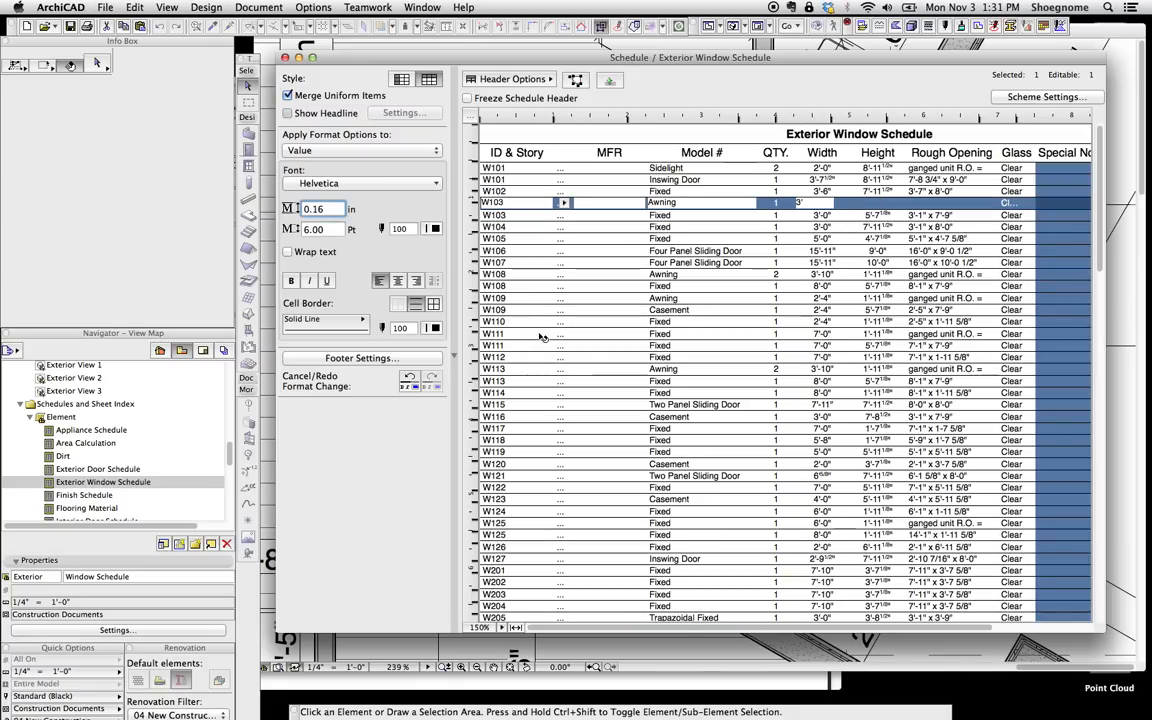
pyautogui.click(485, 167)
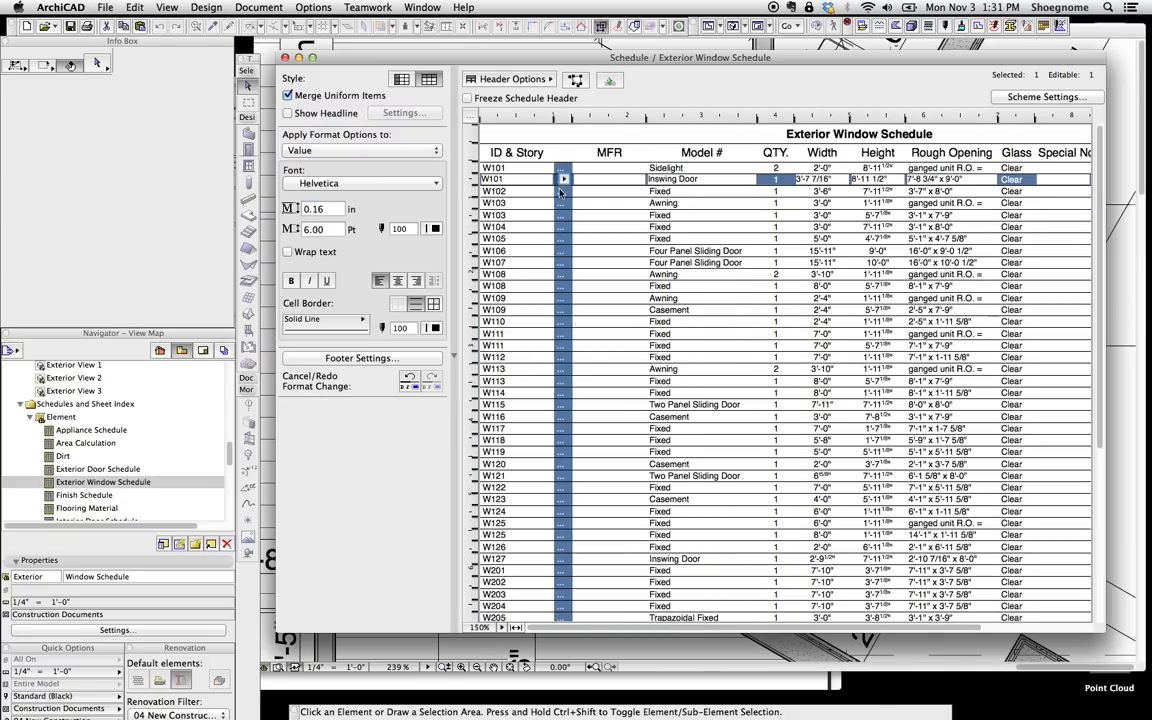
pyautogui.click(288, 113)
pyautogui.click(623, 196)
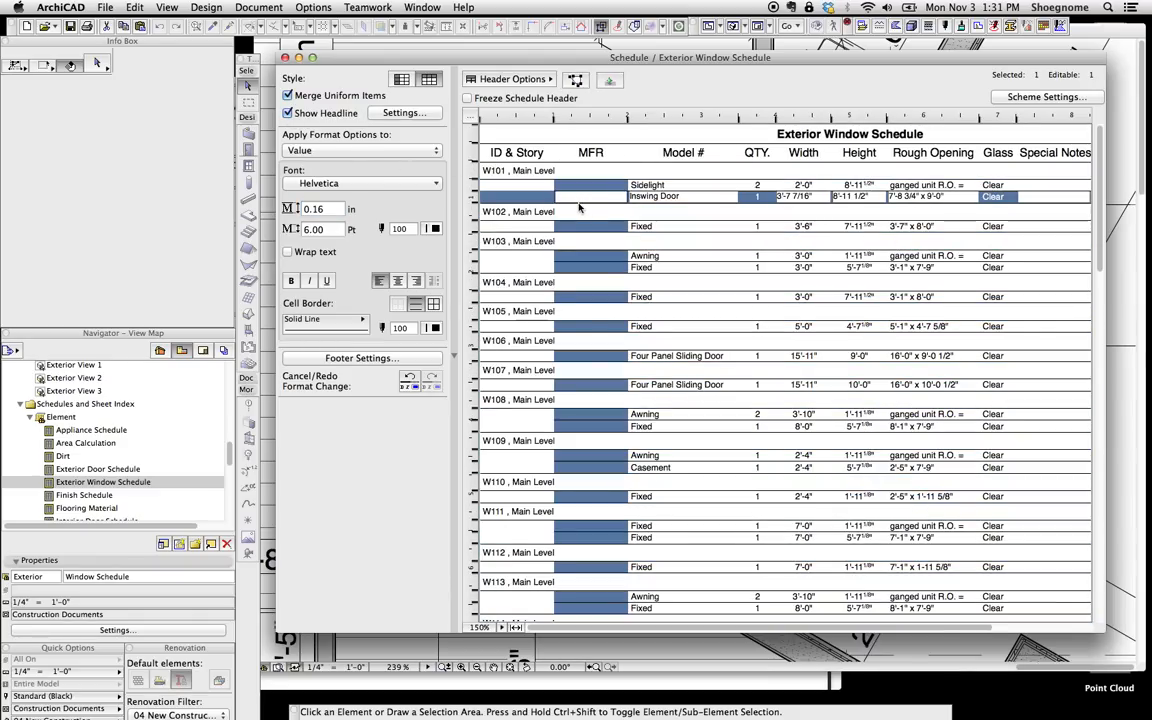
# In the headline settings, enable a separator row before headlines and header text as a headline prefix, keeping the first two schedule fields as source.
pyautogui.click(400, 114)
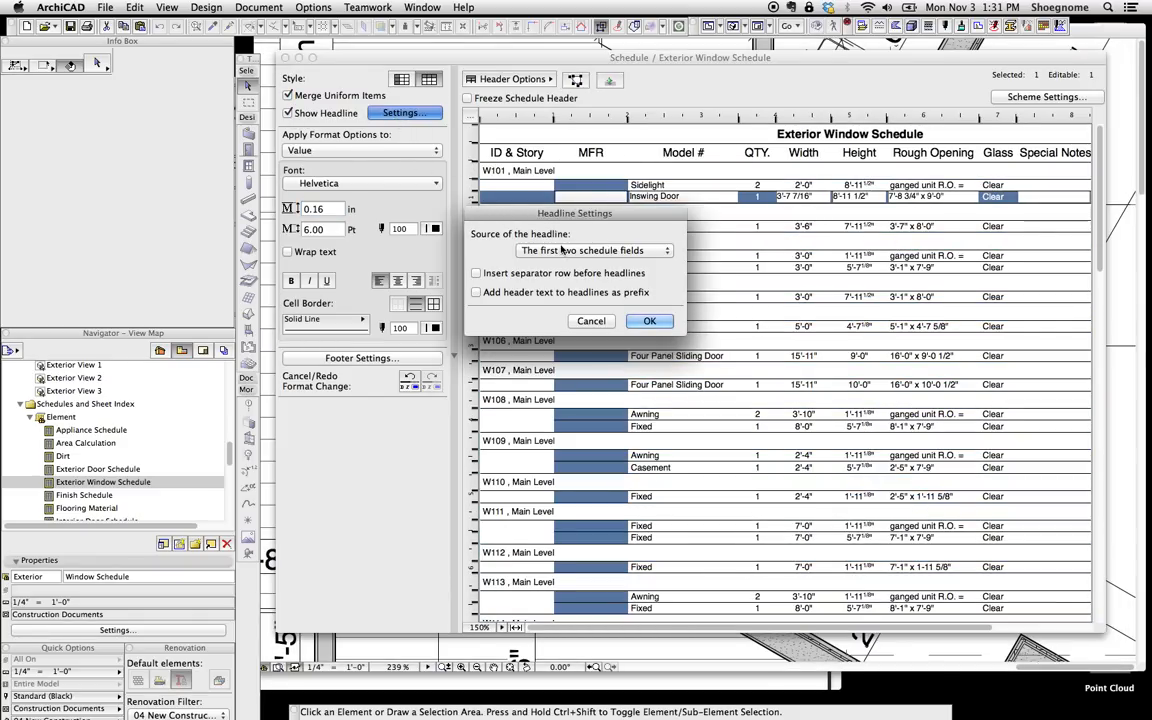
pyautogui.click(553, 254)
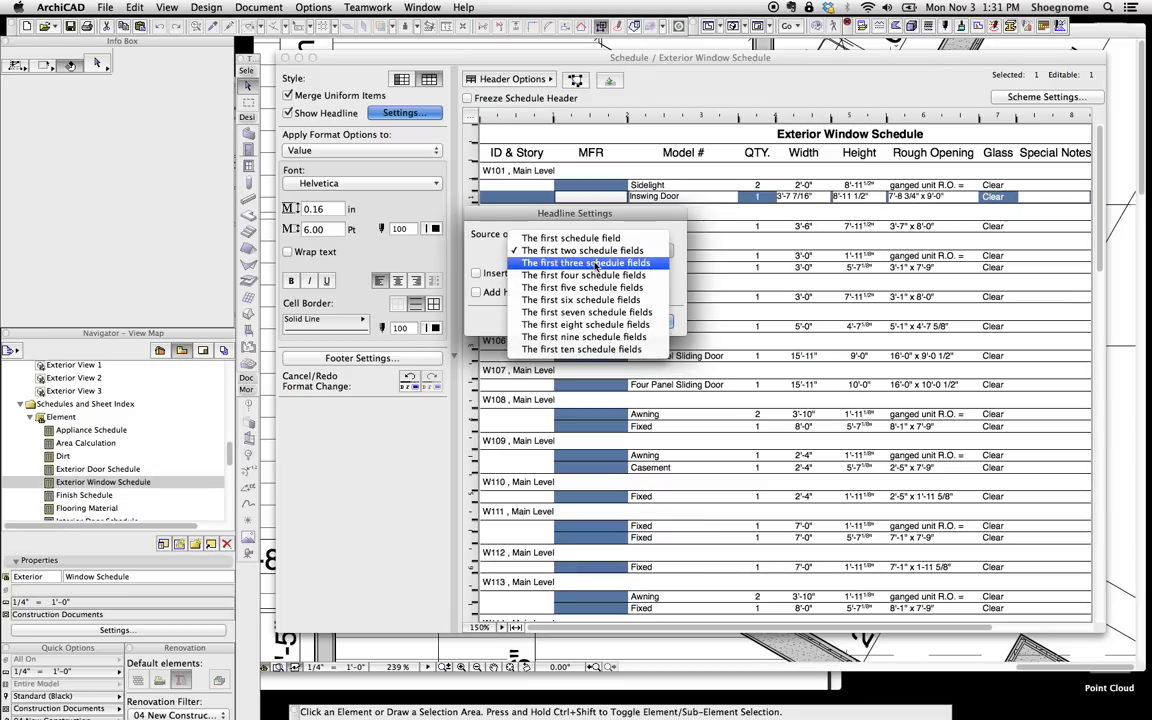
pyautogui.click(496, 260)
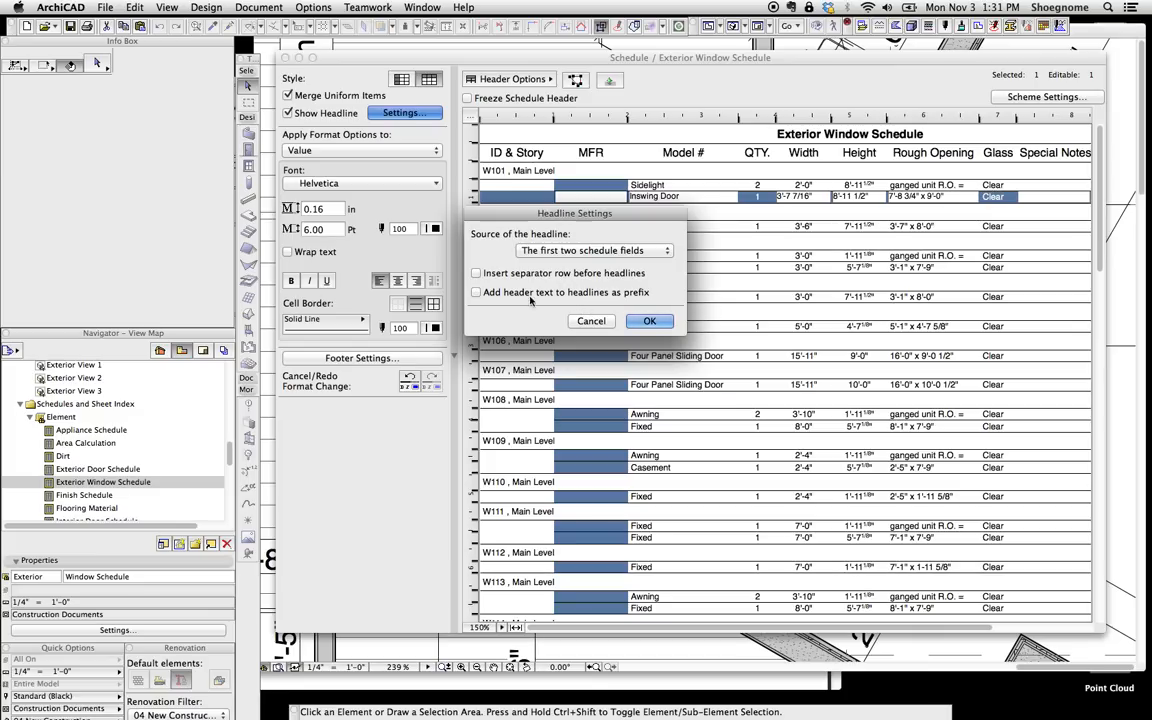
pyautogui.click(496, 293)
pyautogui.click(478, 273)
pyautogui.click(649, 320)
# Inspect the headline separator rows and remove the header text prefix from the schedule headlines.
pyautogui.click(634, 278)
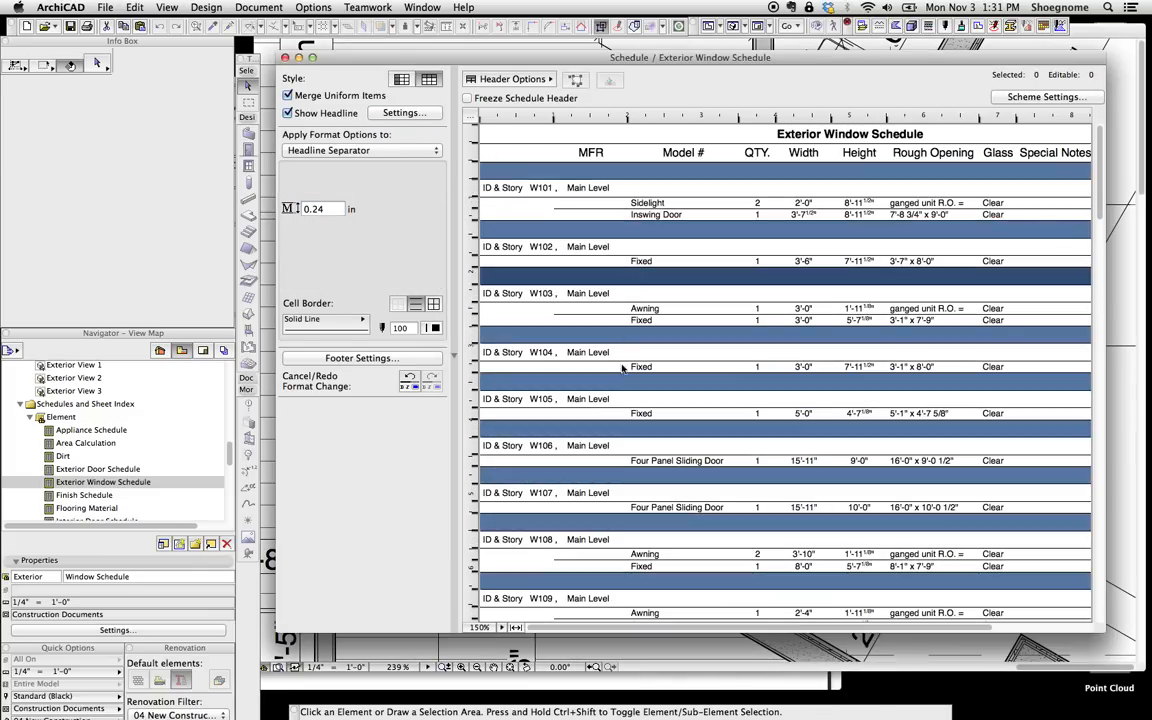
pyautogui.click(632, 381)
pyautogui.click(647, 243)
pyautogui.click(558, 266)
pyautogui.click(400, 113)
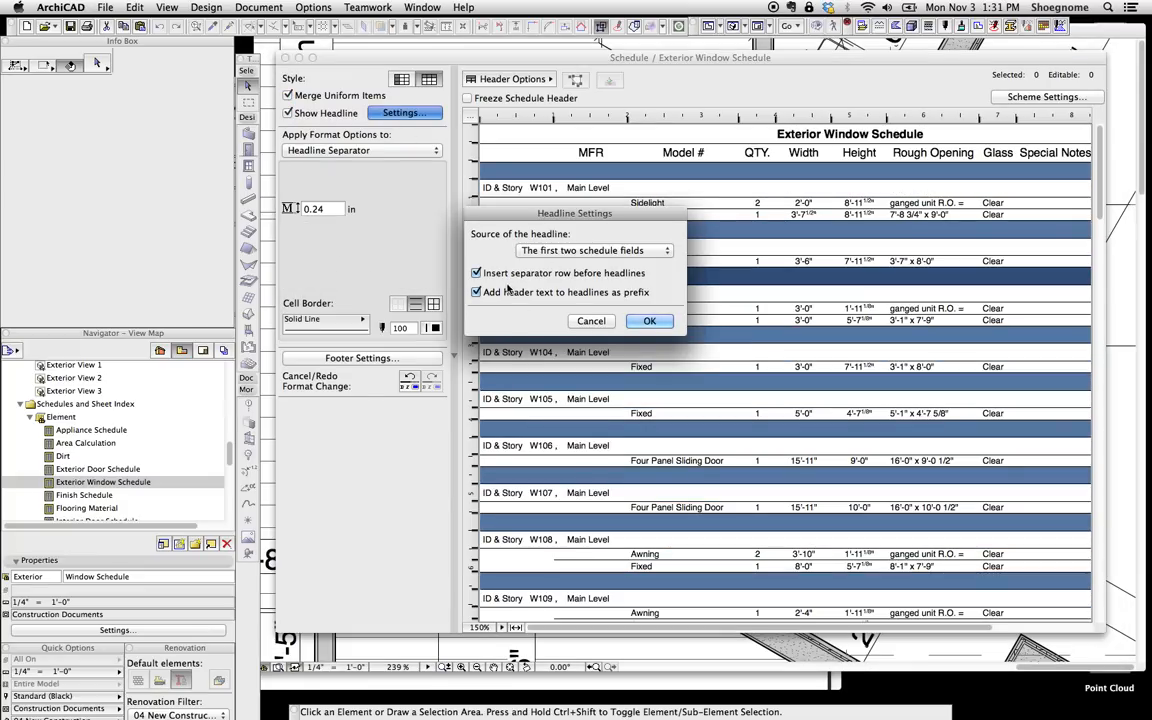
pyautogui.click(650, 322)
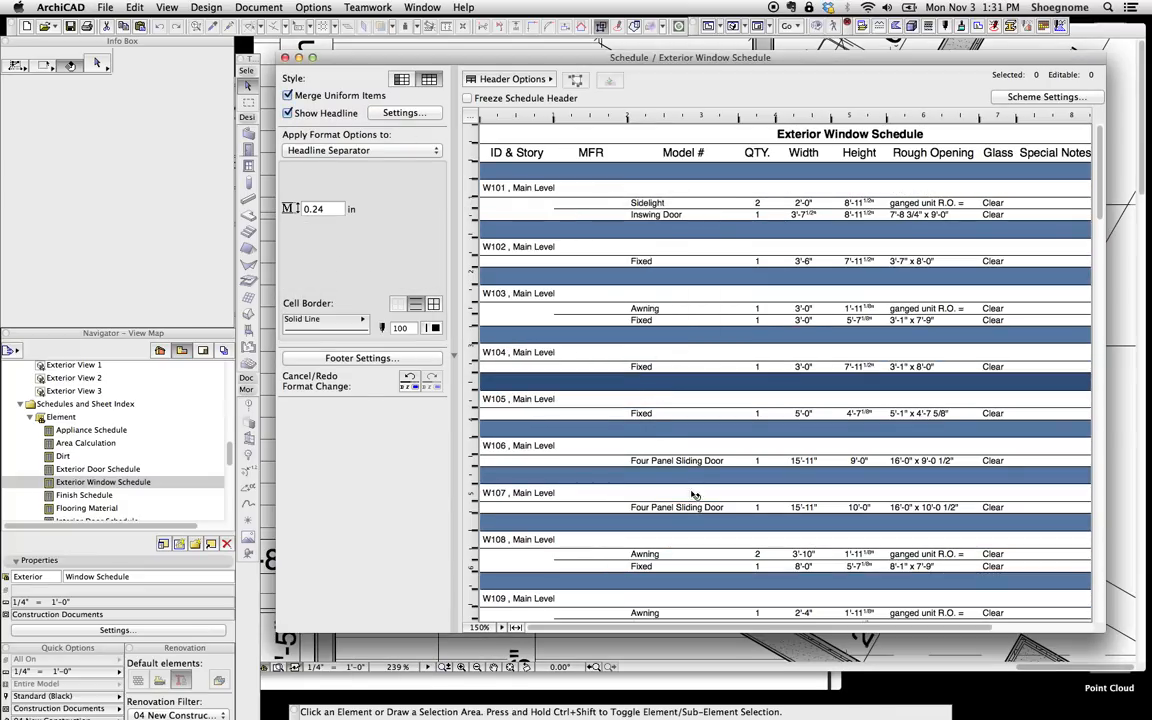
# Add the header text to the headlines as a prefix and inspect the W101 headline, separator and item rows.
pyautogui.click(398, 113)
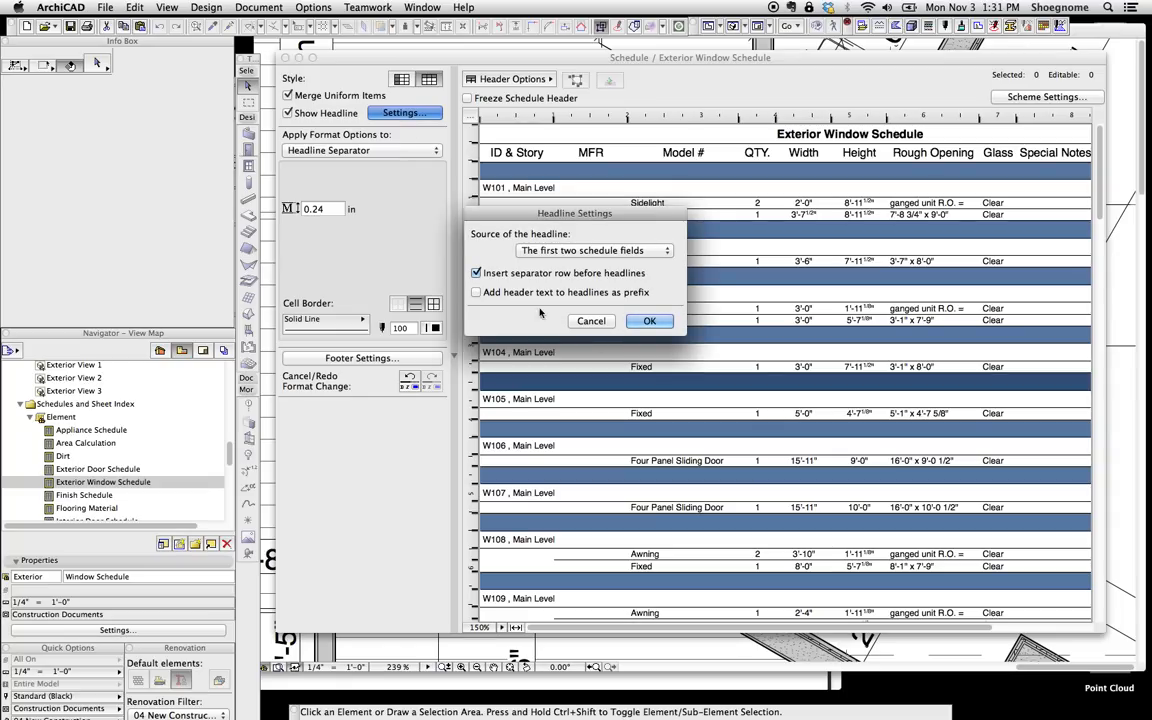
pyautogui.click(650, 322)
pyautogui.click(515, 170)
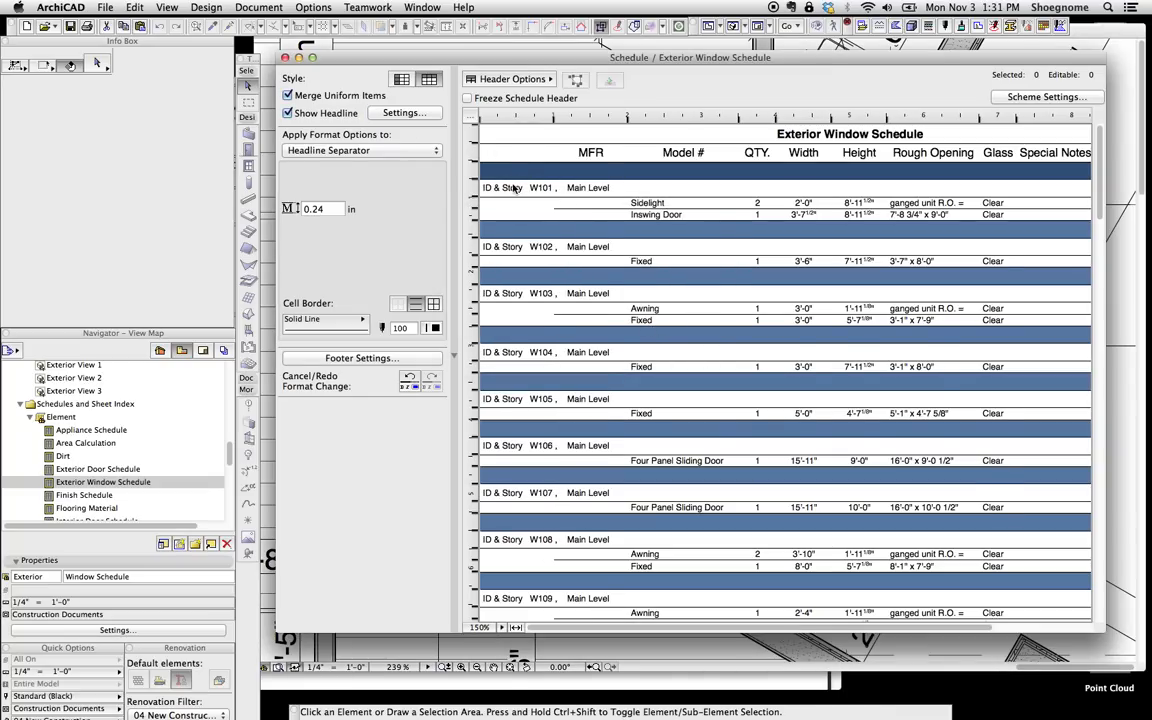
pyautogui.click(510, 187)
pyautogui.click(512, 174)
pyautogui.click(522, 188)
pyautogui.click(531, 212)
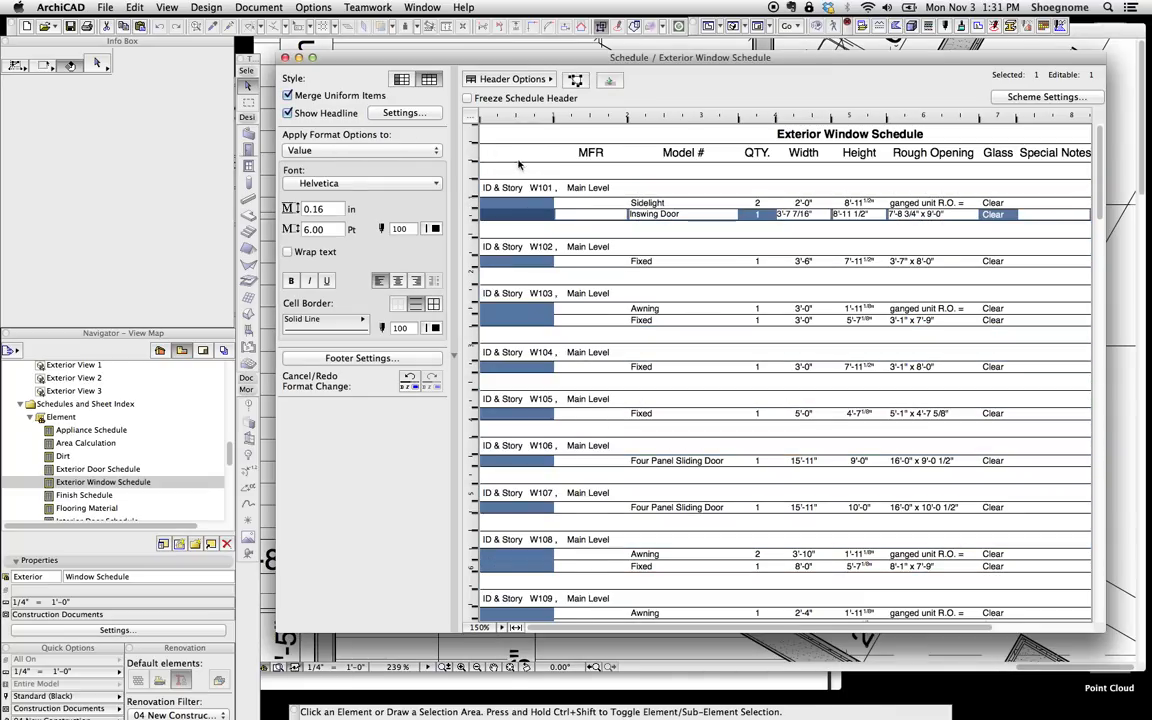
pyautogui.click(513, 154)
pyautogui.click(526, 202)
# Turn off both the separator row before headlines and the header text prefix in the headline settings.
pyautogui.click(403, 113)
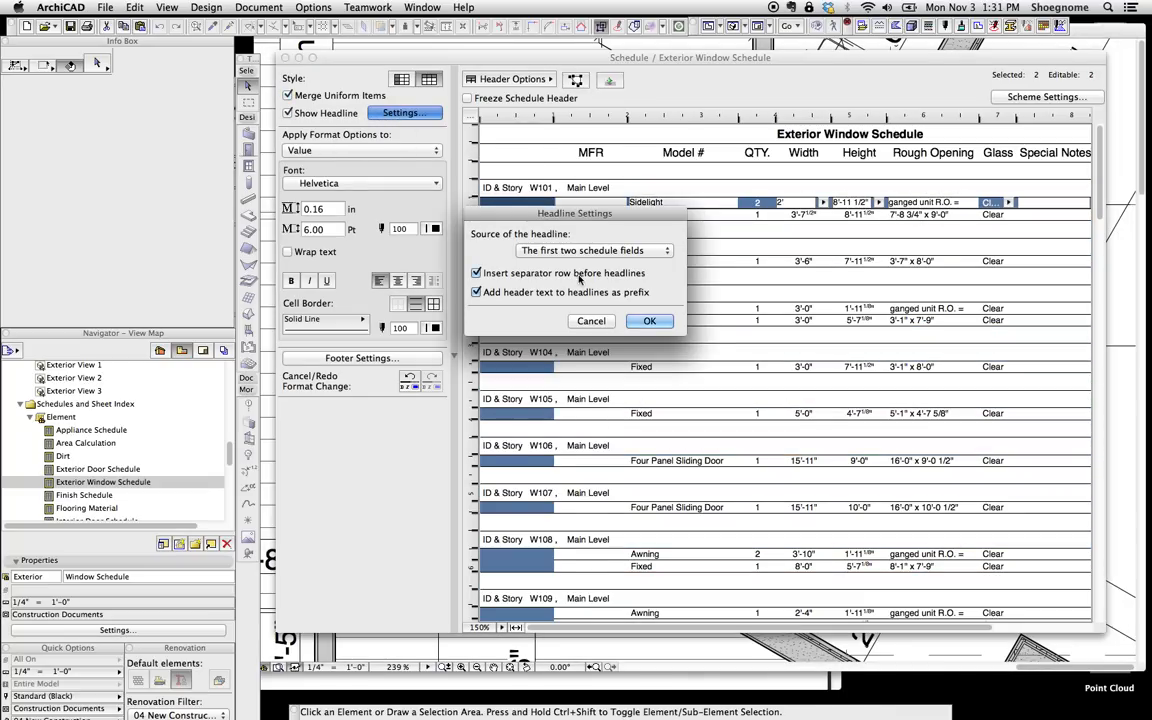
pyautogui.click(508, 292)
pyautogui.click(649, 321)
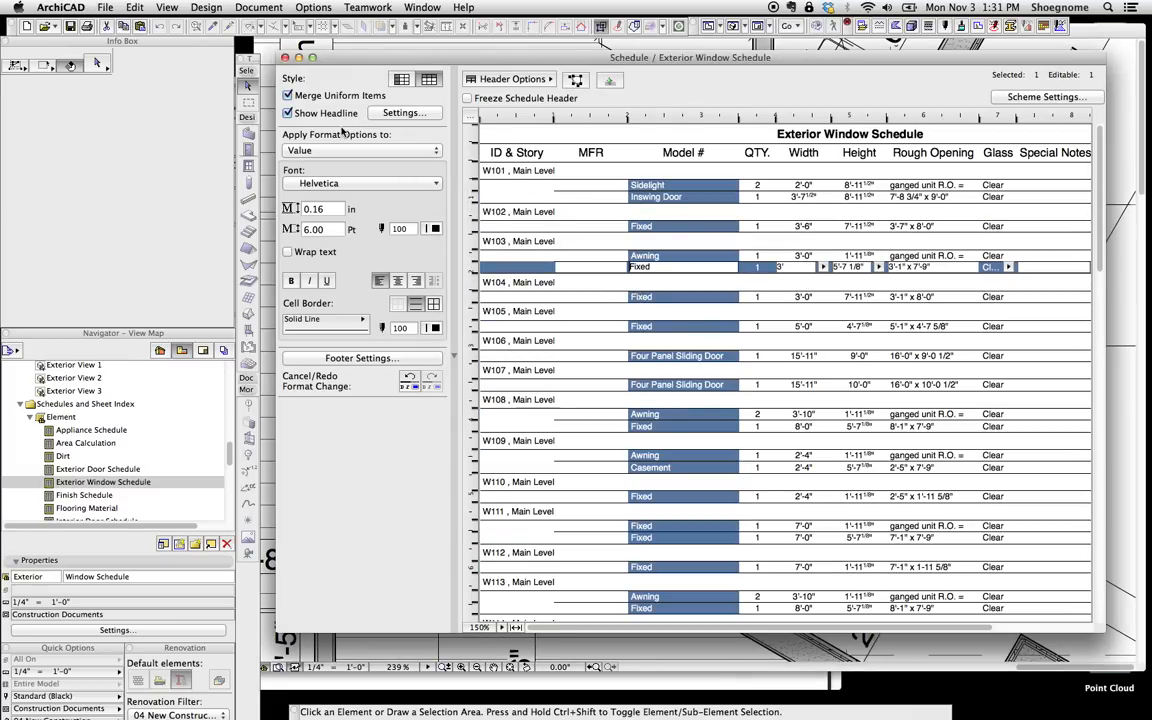
# Inspect the W101 headline row and review the Home Story field in the Exterior Window Schedule's scheme settings.
pyautogui.click(478, 170)
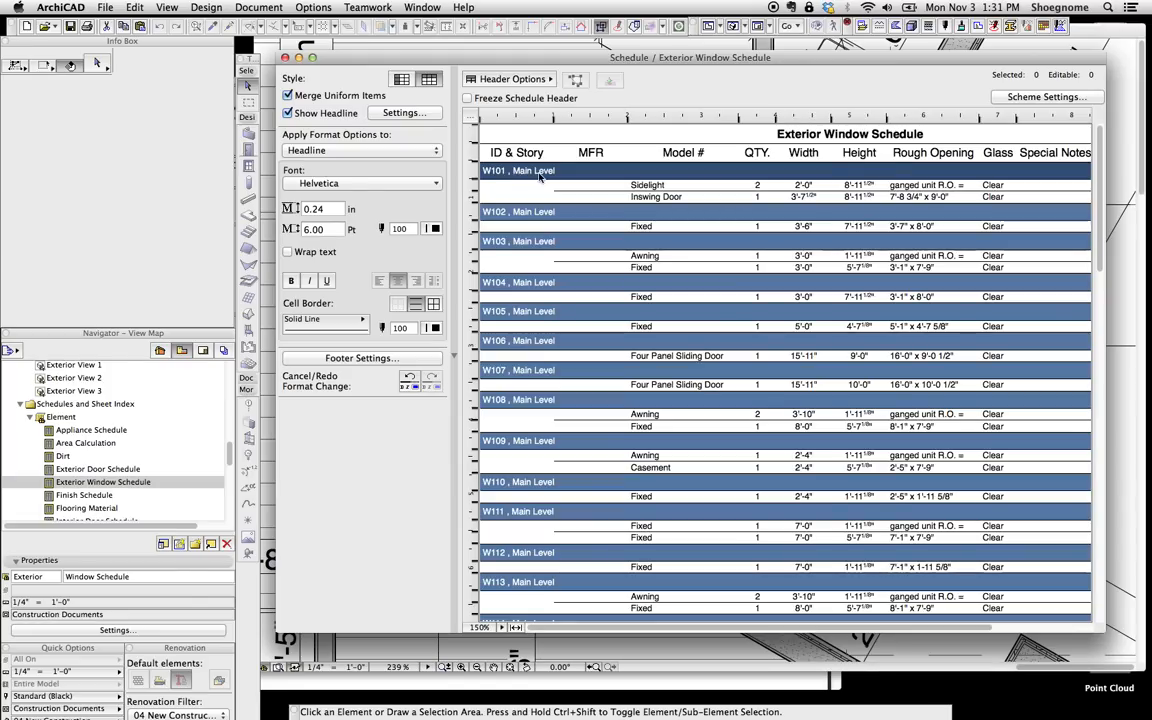
pyautogui.click(628, 188)
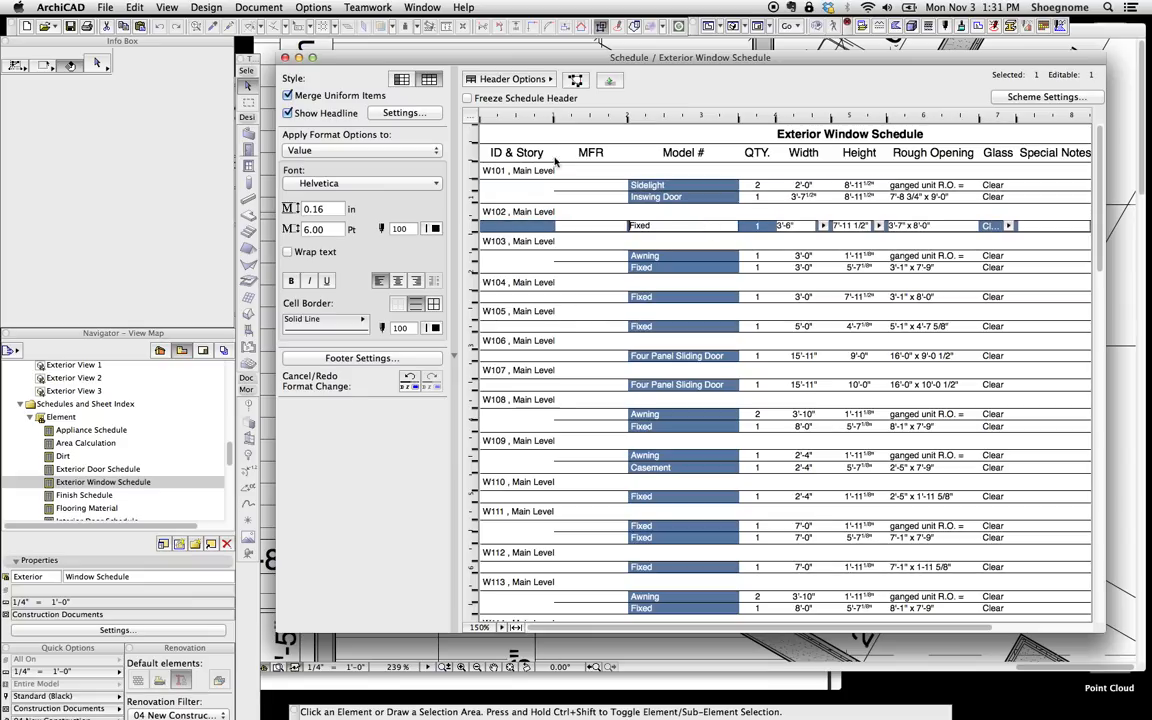
pyautogui.click(523, 176)
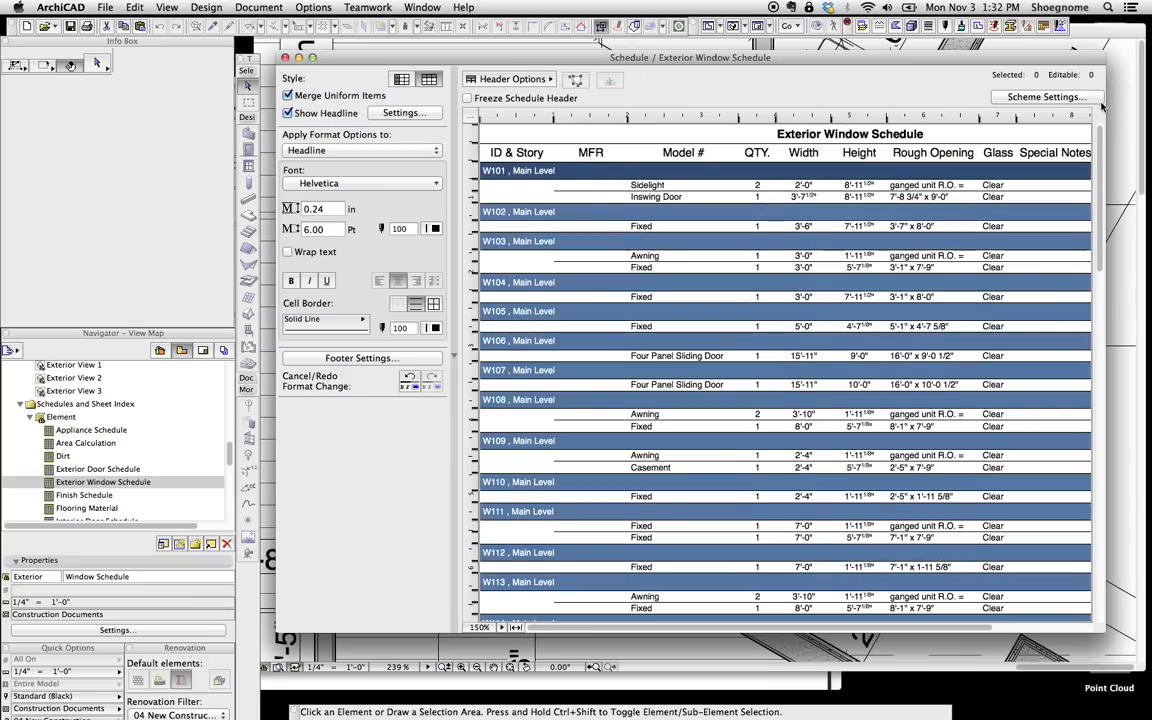
pyautogui.click(1045, 97)
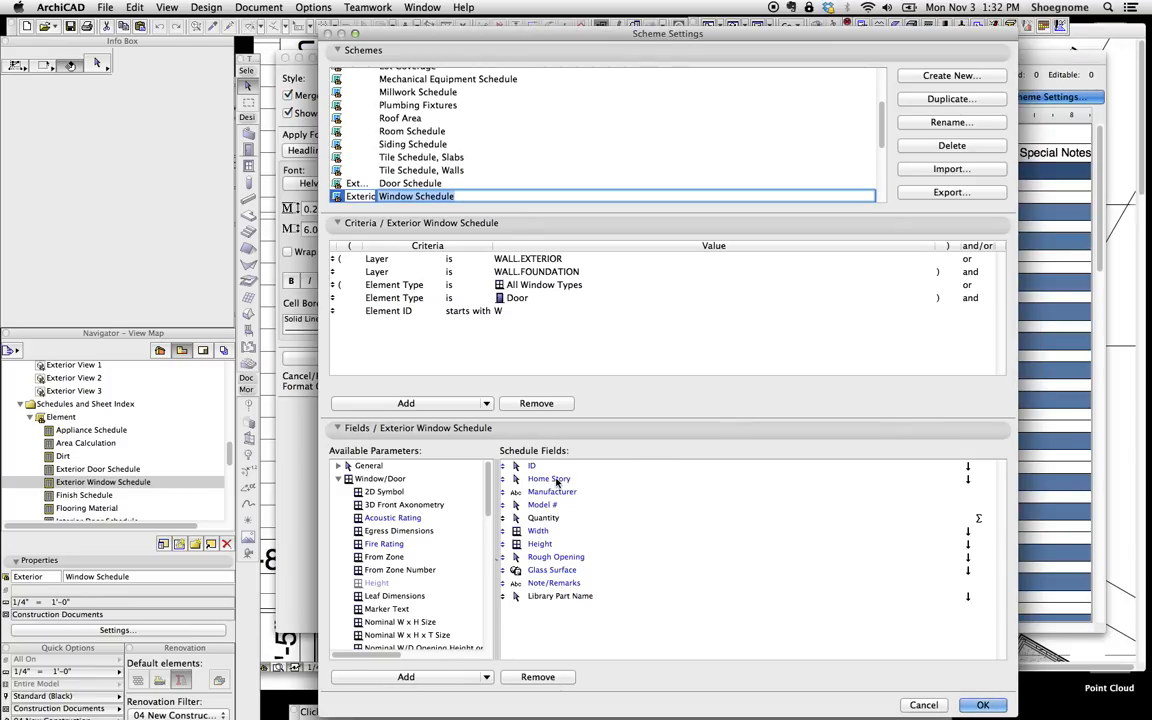
pyautogui.click(540, 479)
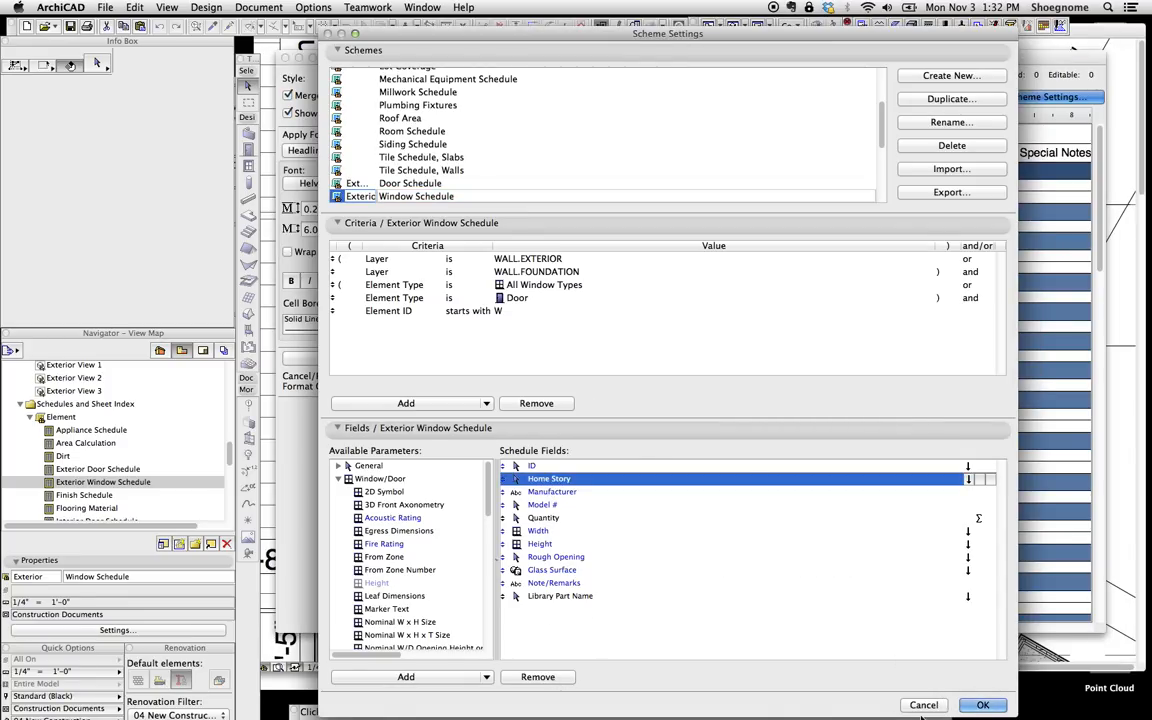
pyautogui.press('Return')
pyautogui.click(601, 228)
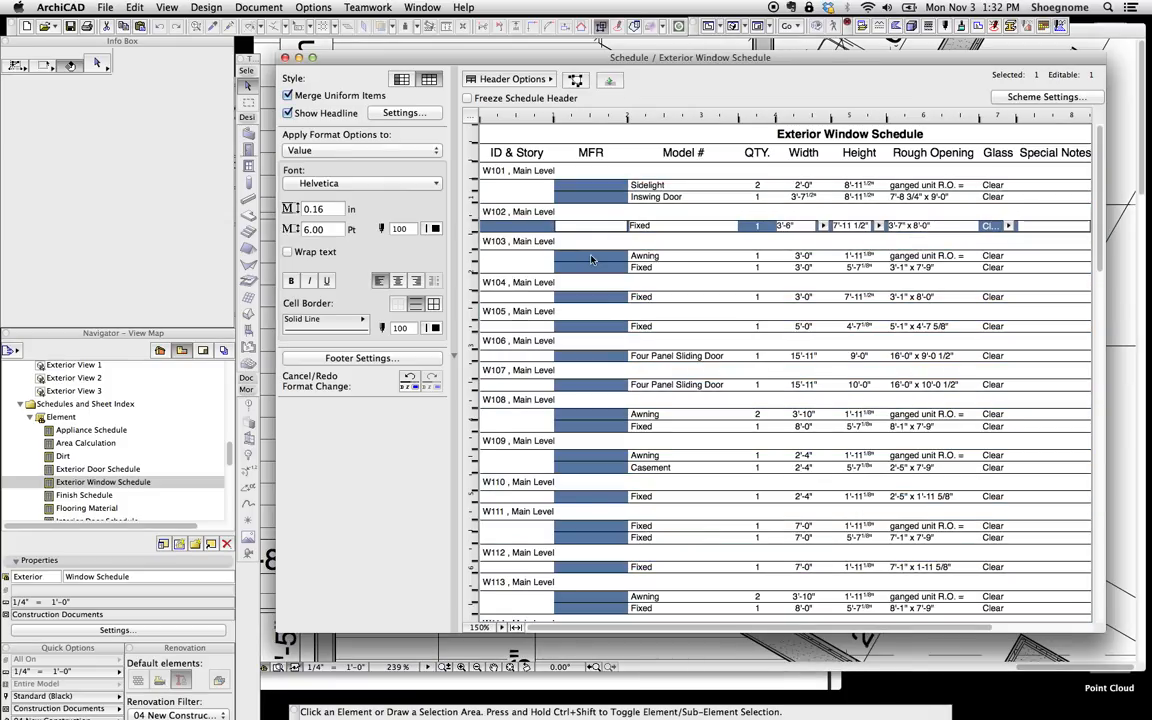
# Compare the model, height and width entries of the sidelight and inswing door under the W101 headline.
pyautogui.click(535, 172)
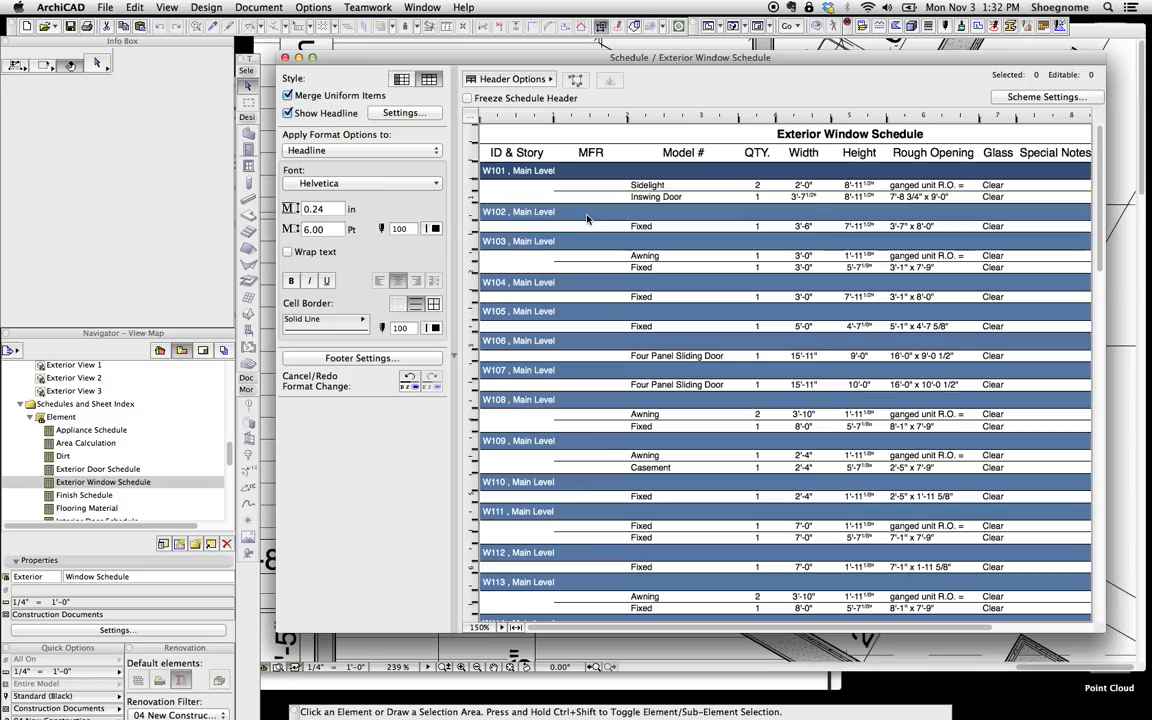
pyautogui.click(680, 196)
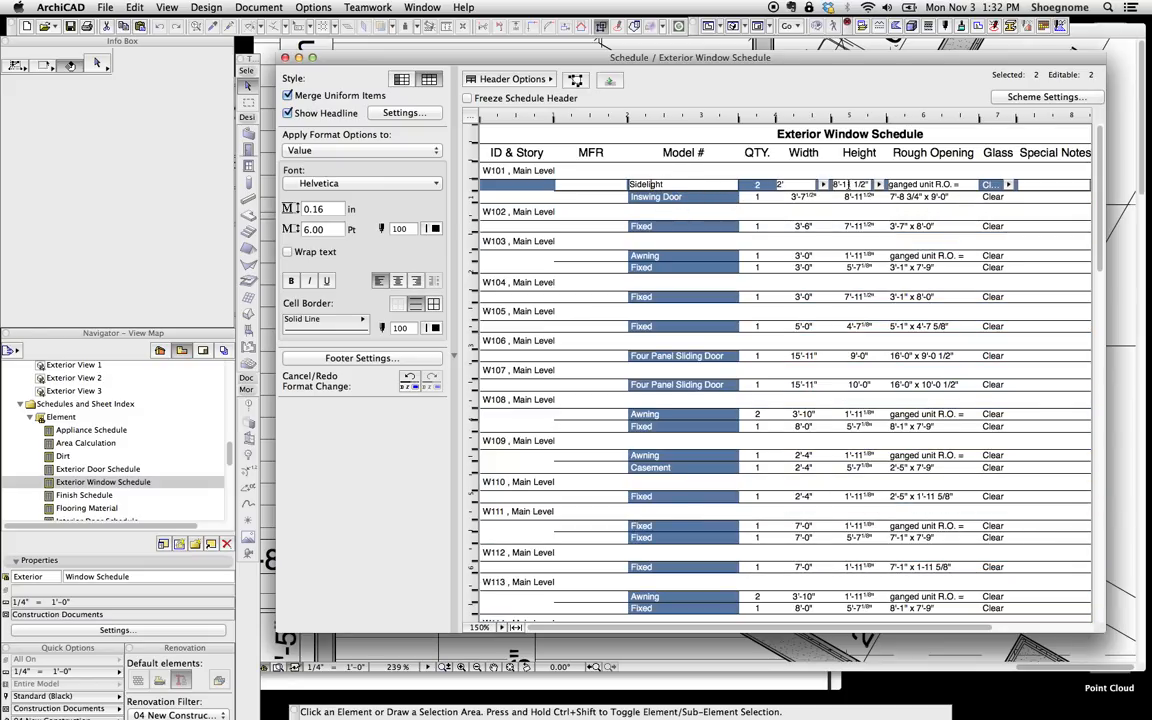
pyautogui.click(845, 196)
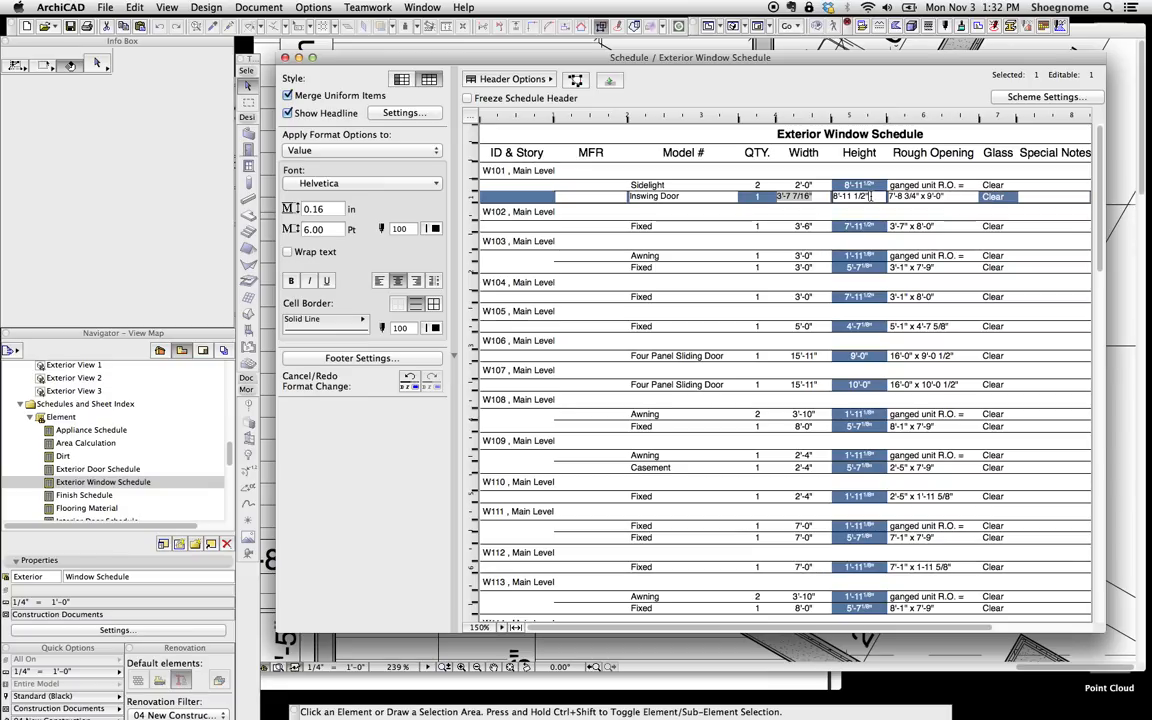
pyautogui.click(795, 196)
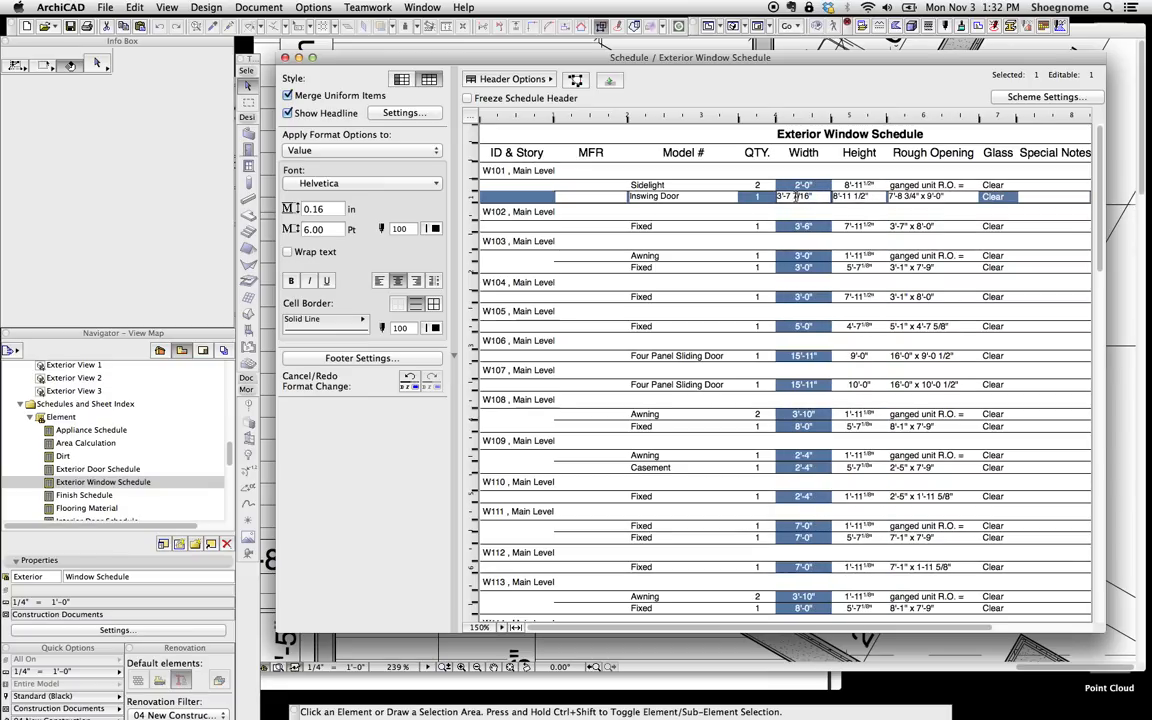
pyautogui.click(811, 186)
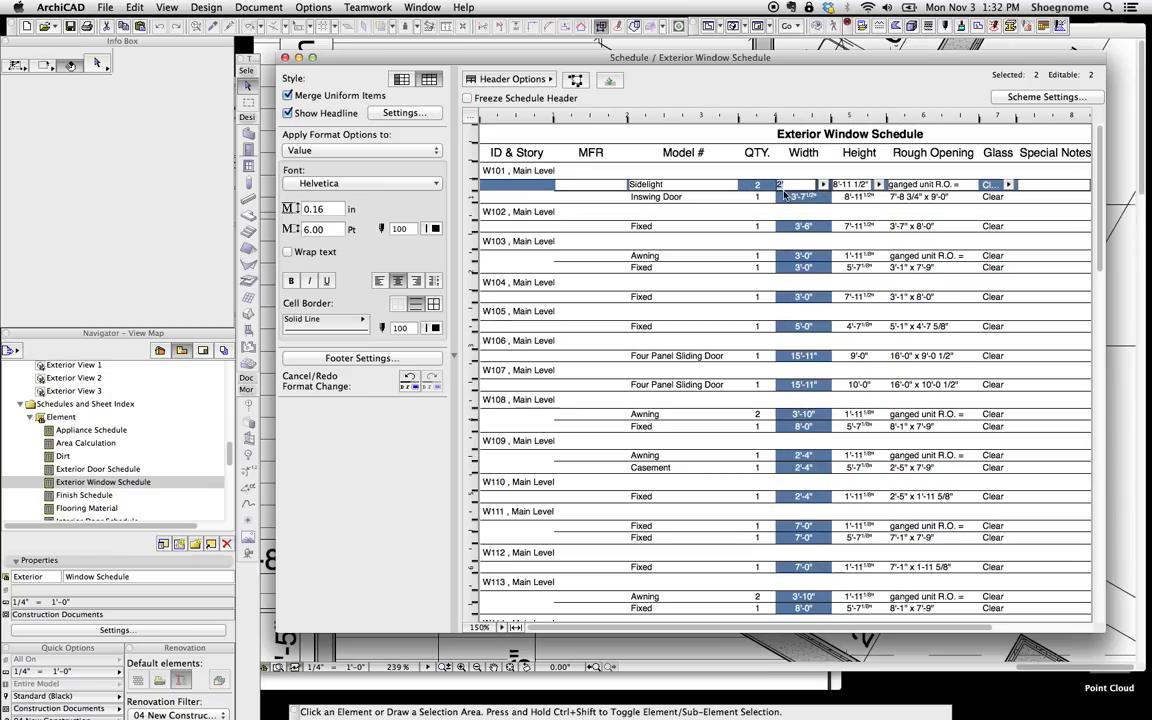
# Move and widen the schedule window, and compare the W101 sidelight and inswing door rough opening entries.
pyautogui.moveTo(703, 57); pyautogui.dragTo(587, 78)
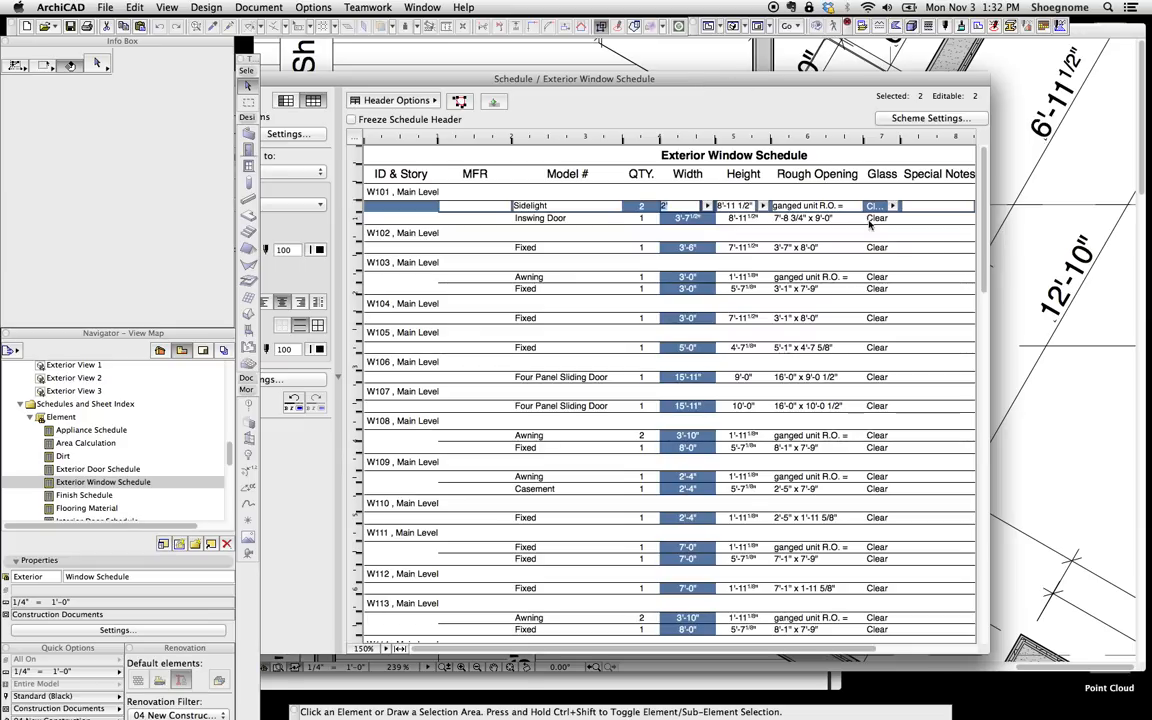
pyautogui.moveTo(995, 318); pyautogui.dragTo(1085, 318)
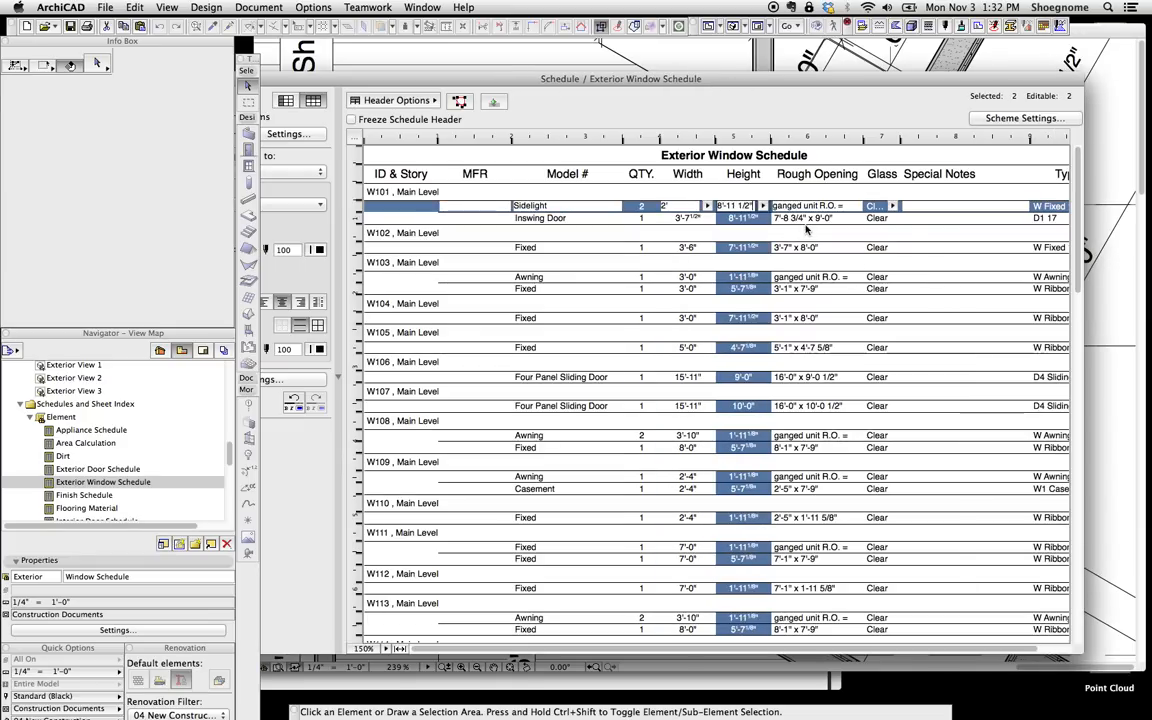
pyautogui.click(820, 205)
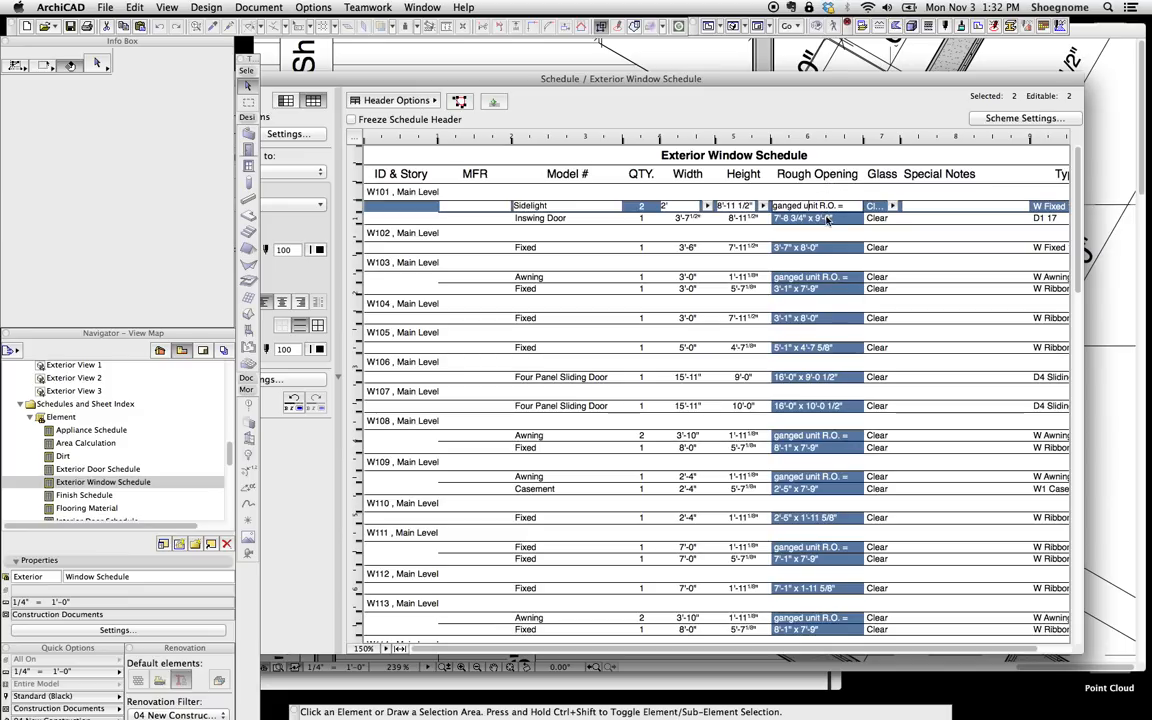
pyautogui.click(827, 218)
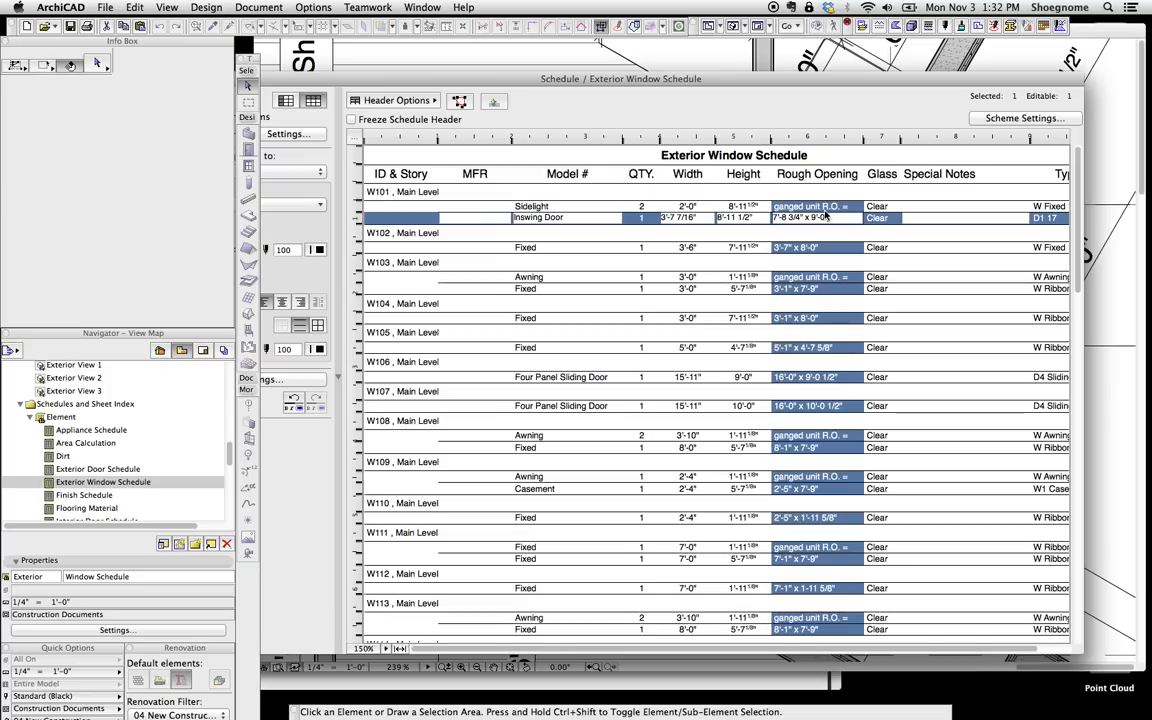
pyautogui.click(826, 210)
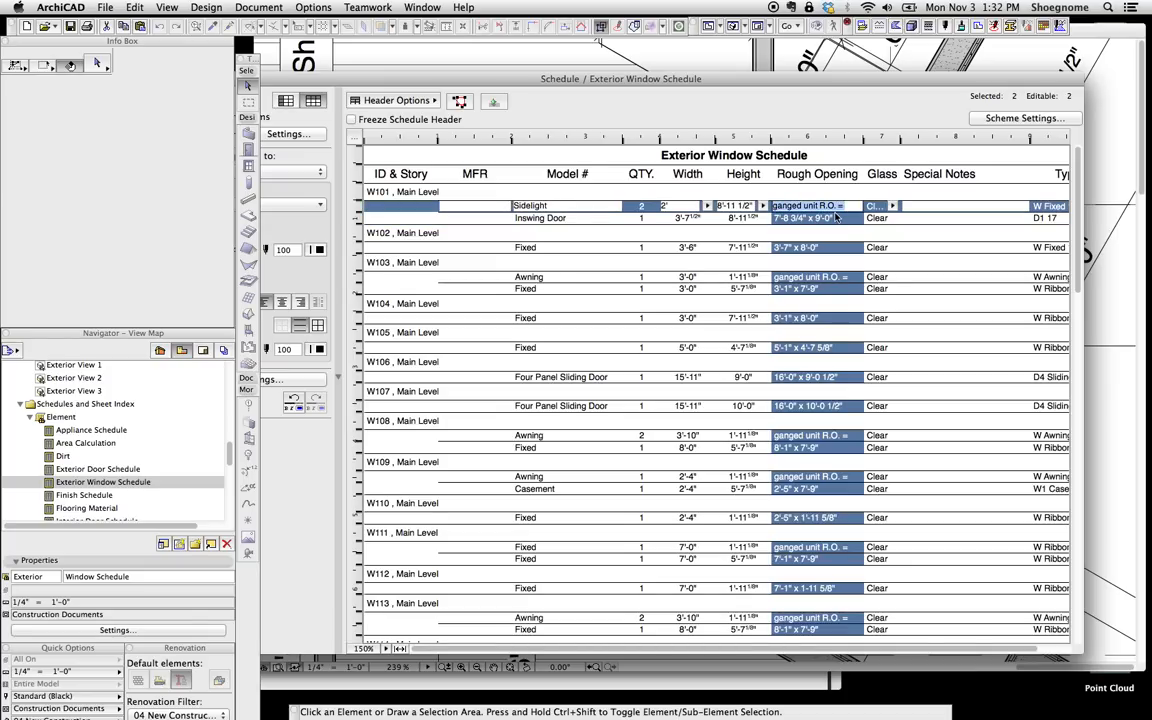
pyautogui.click(833, 217)
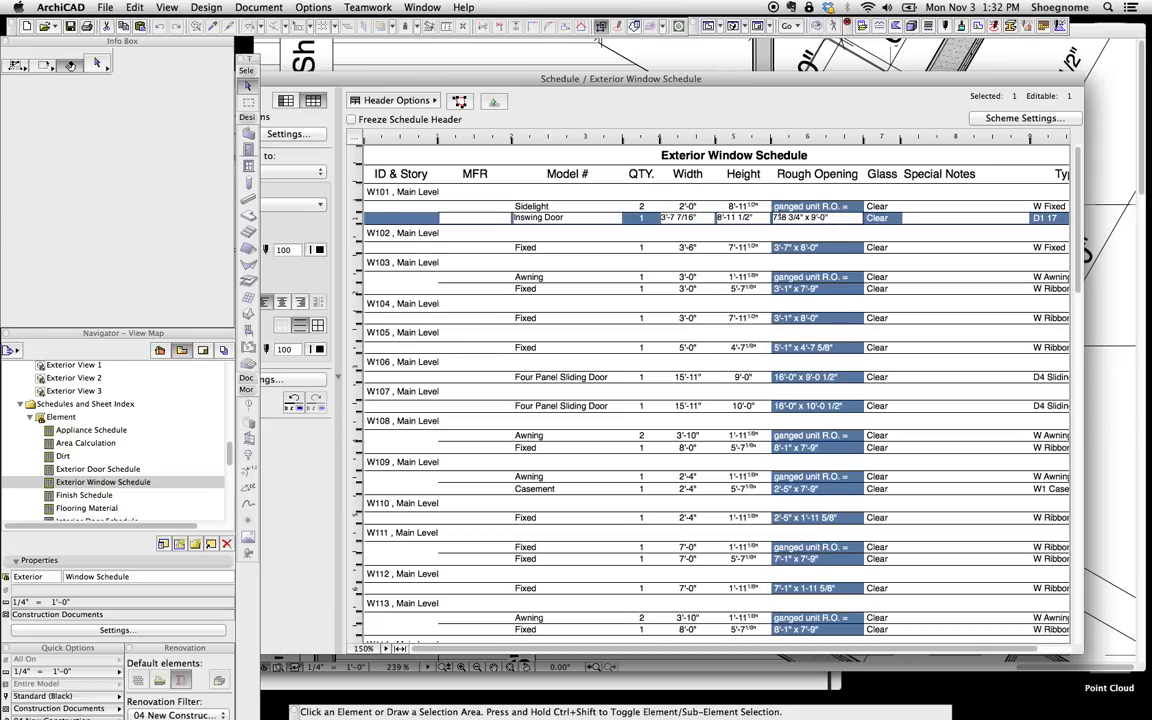
pyautogui.click(736, 209)
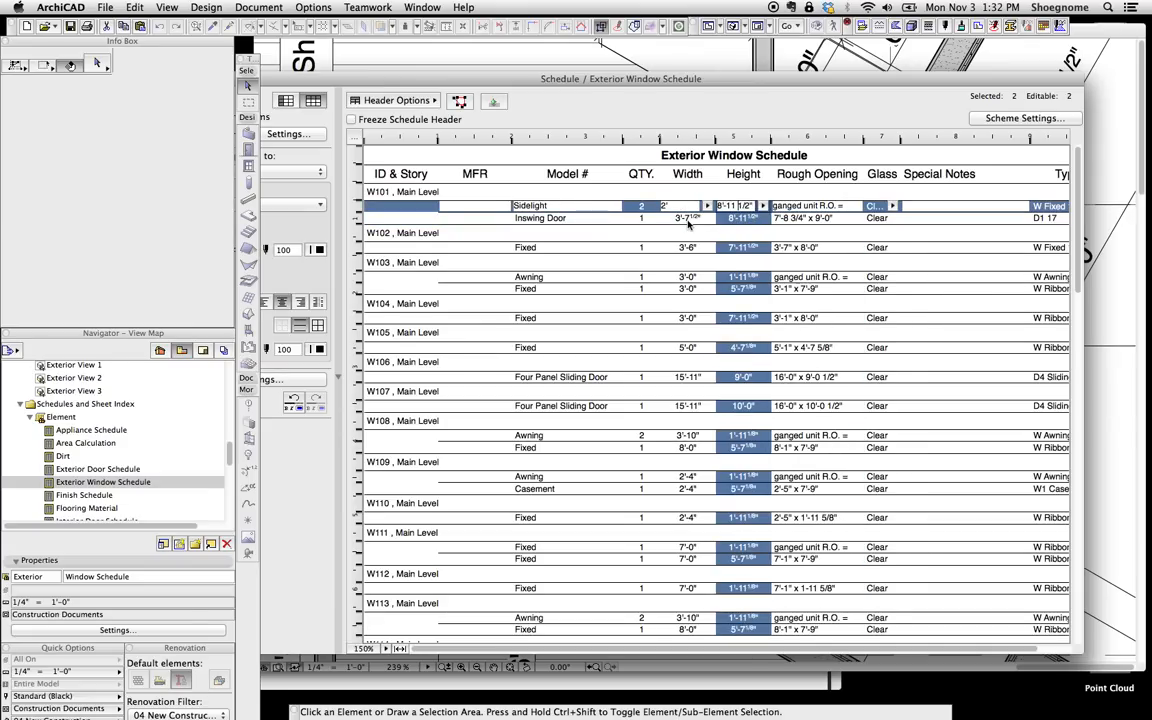
pyautogui.click(785, 218)
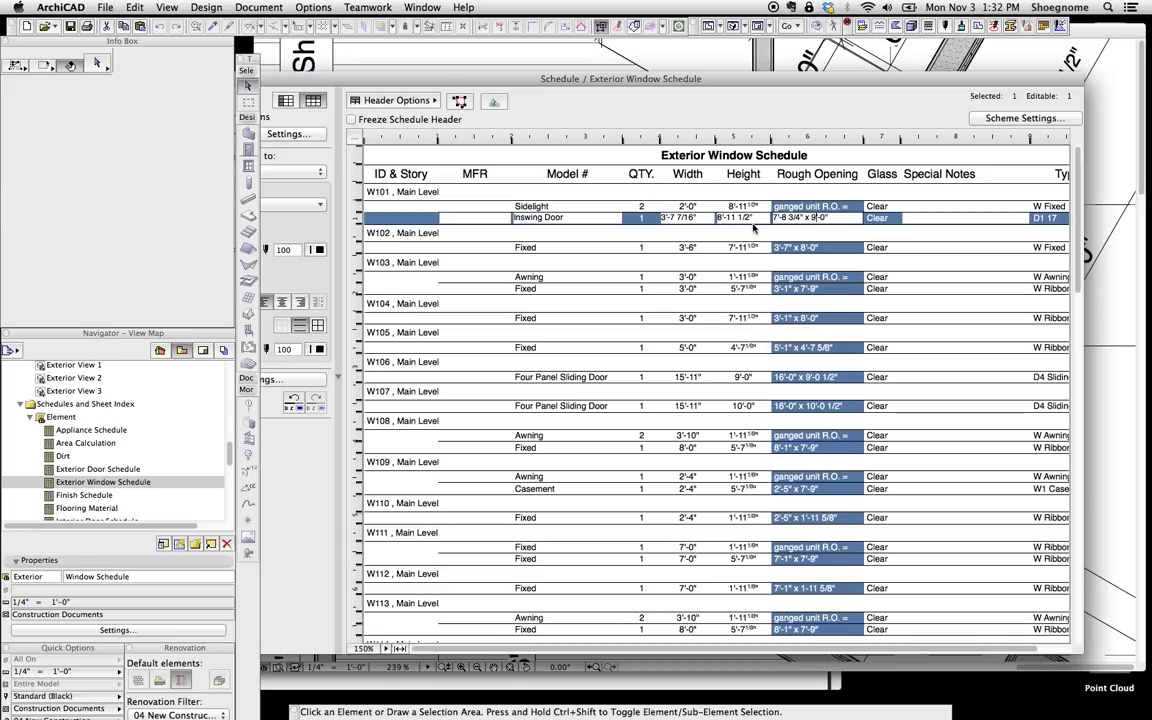
# Examine the Glass column entries from the W101 and W103 rows down through the Upper Level windows.
pyautogui.click(873, 218)
pyautogui.click(877, 289)
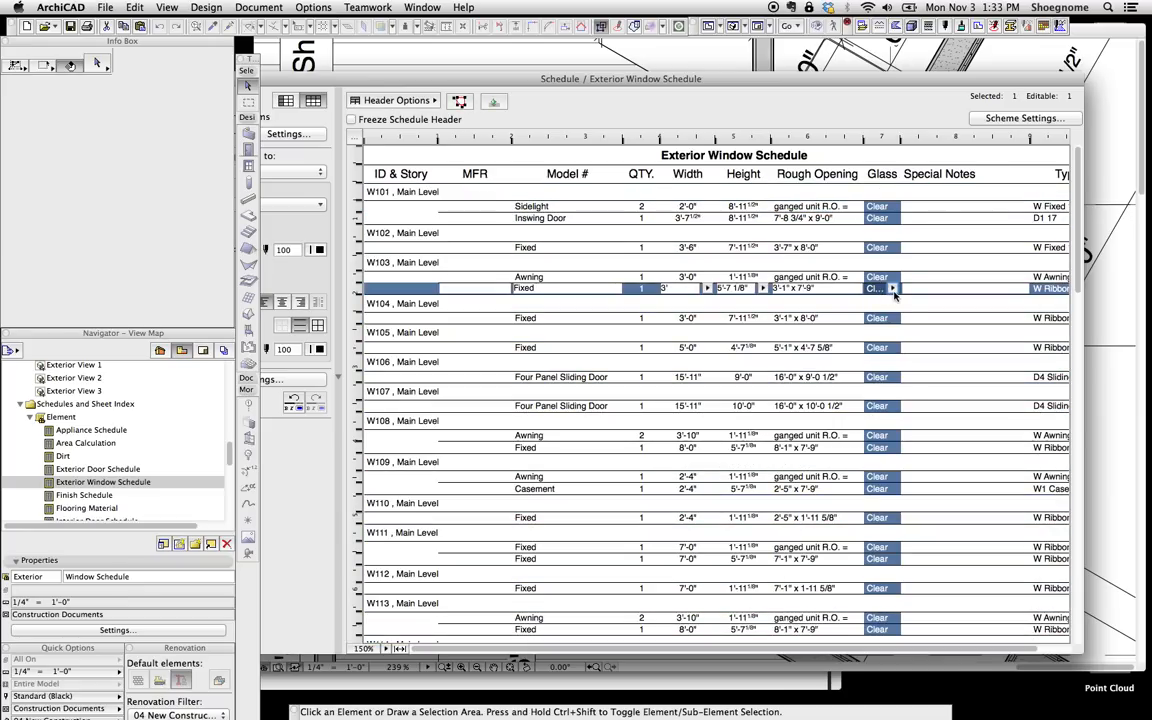
pyautogui.scroll(-15, 895, 293)
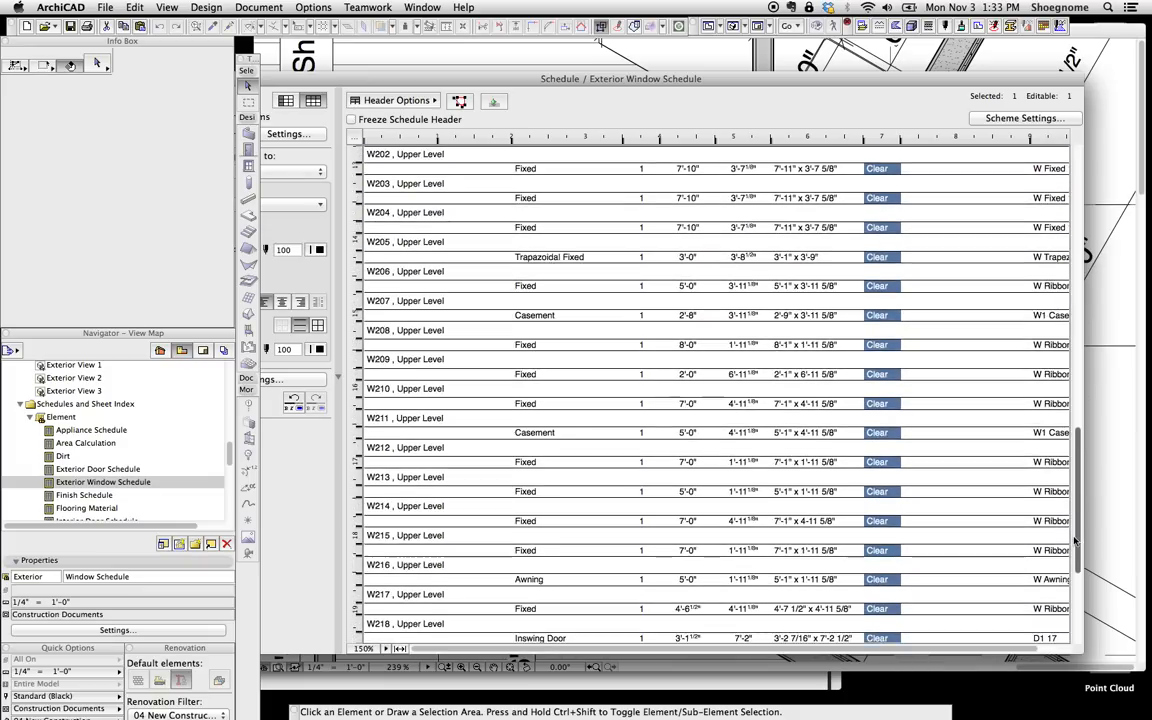
pyautogui.scroll(20, 965, 530)
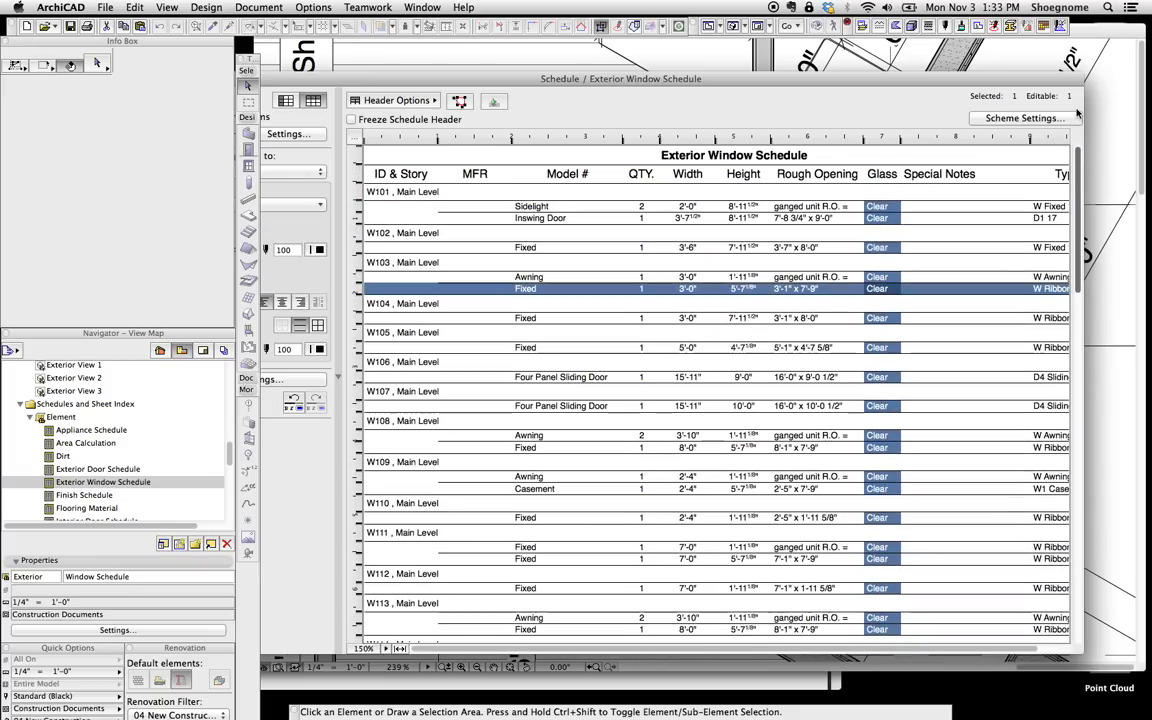
# Browse the available glass surfaces for the W101 sidelight and leave the list without choosing a new one.
pyautogui.click(940, 207)
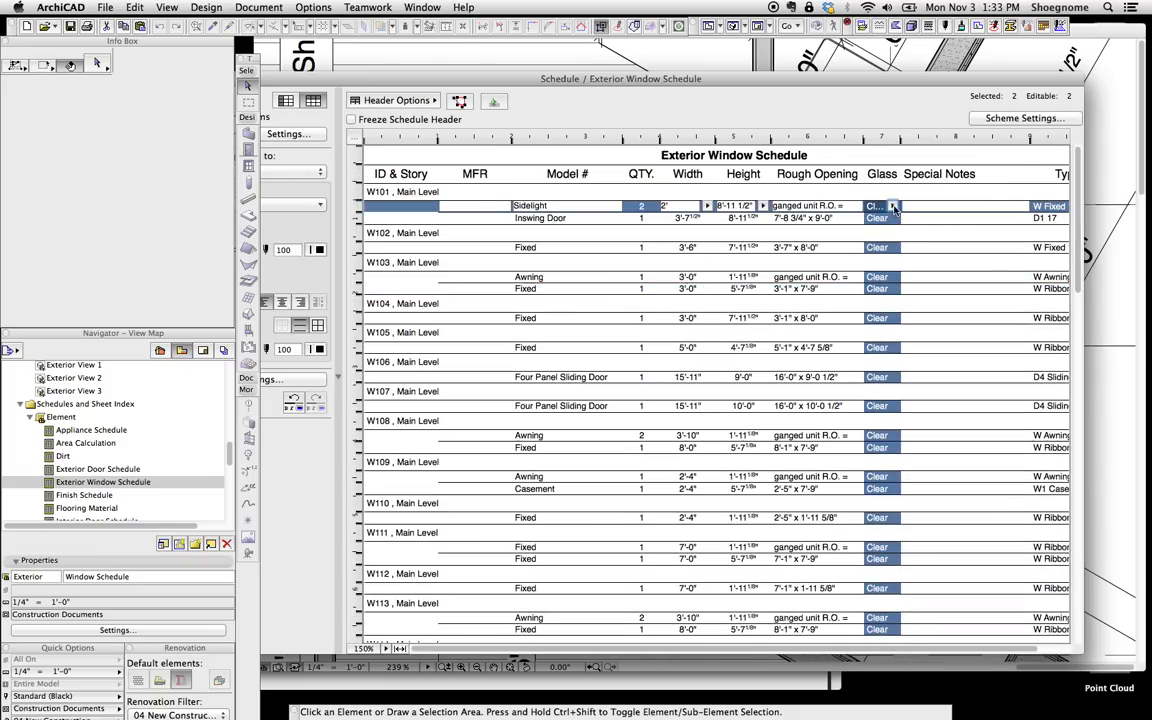
pyautogui.click(893, 207)
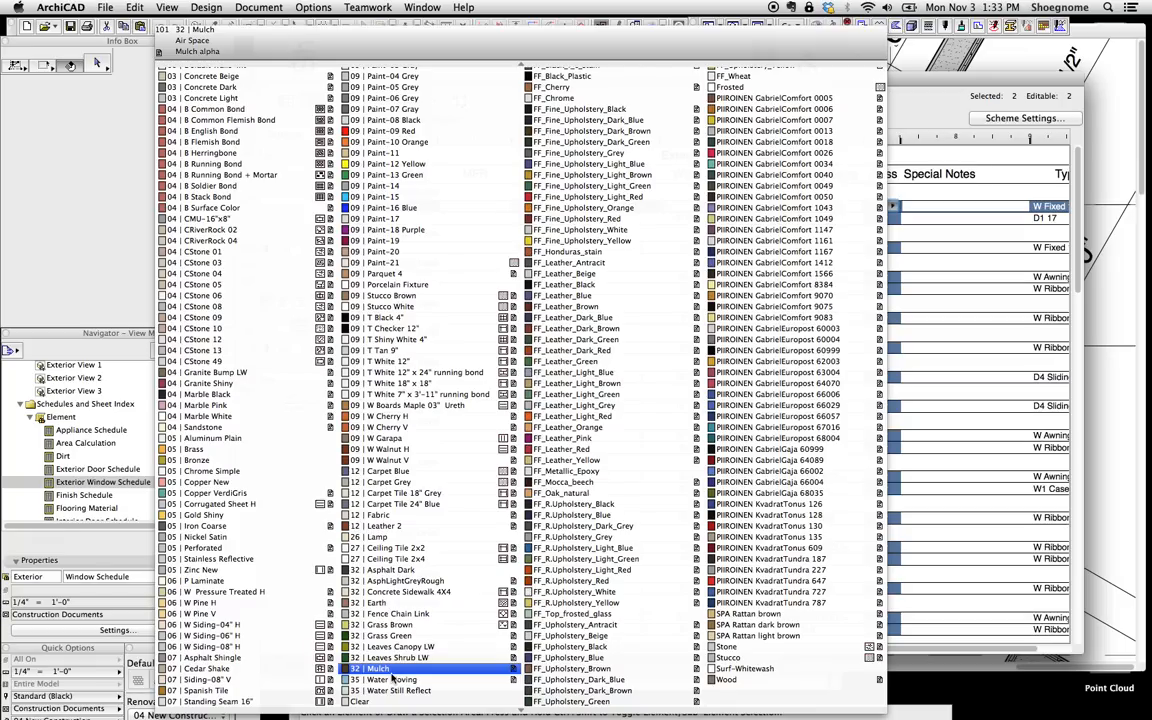
pyautogui.click(891, 206)
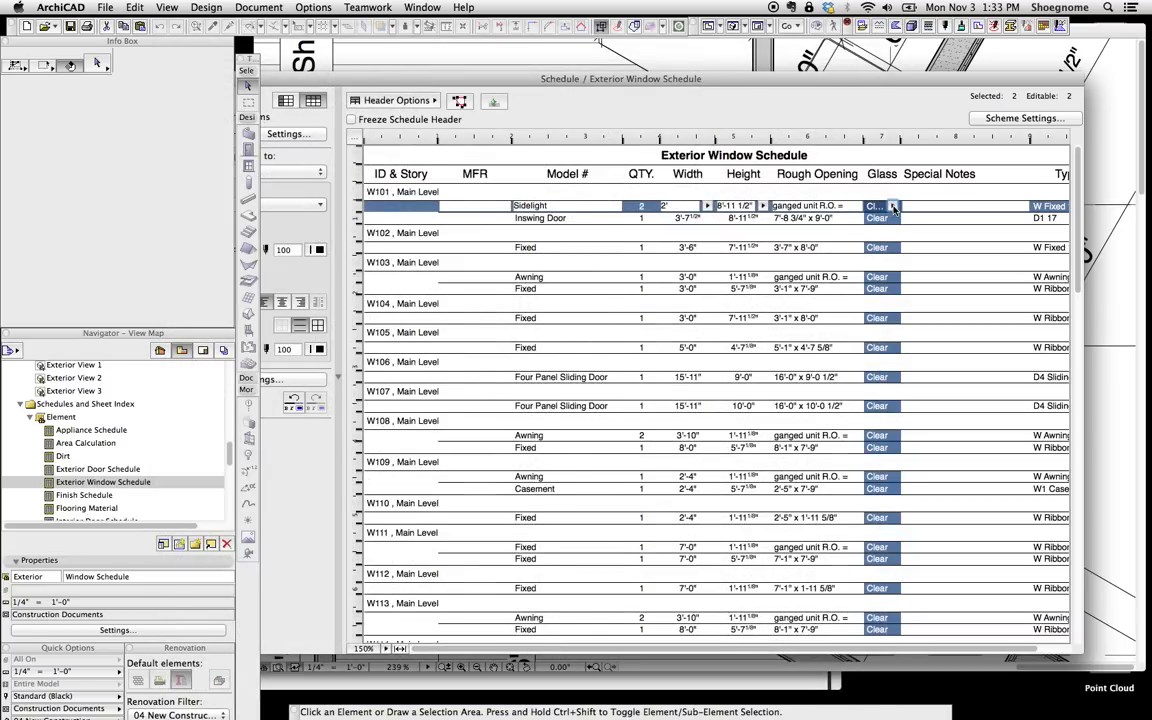
pyautogui.click(893, 206)
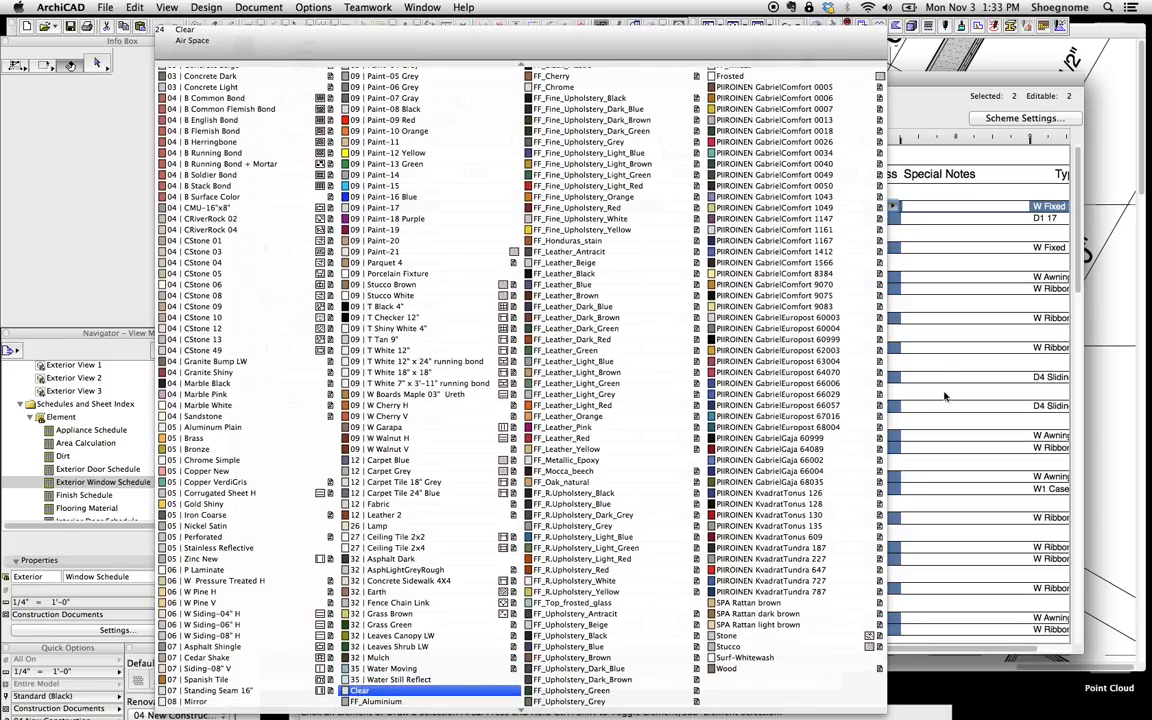
pyautogui.click(967, 246)
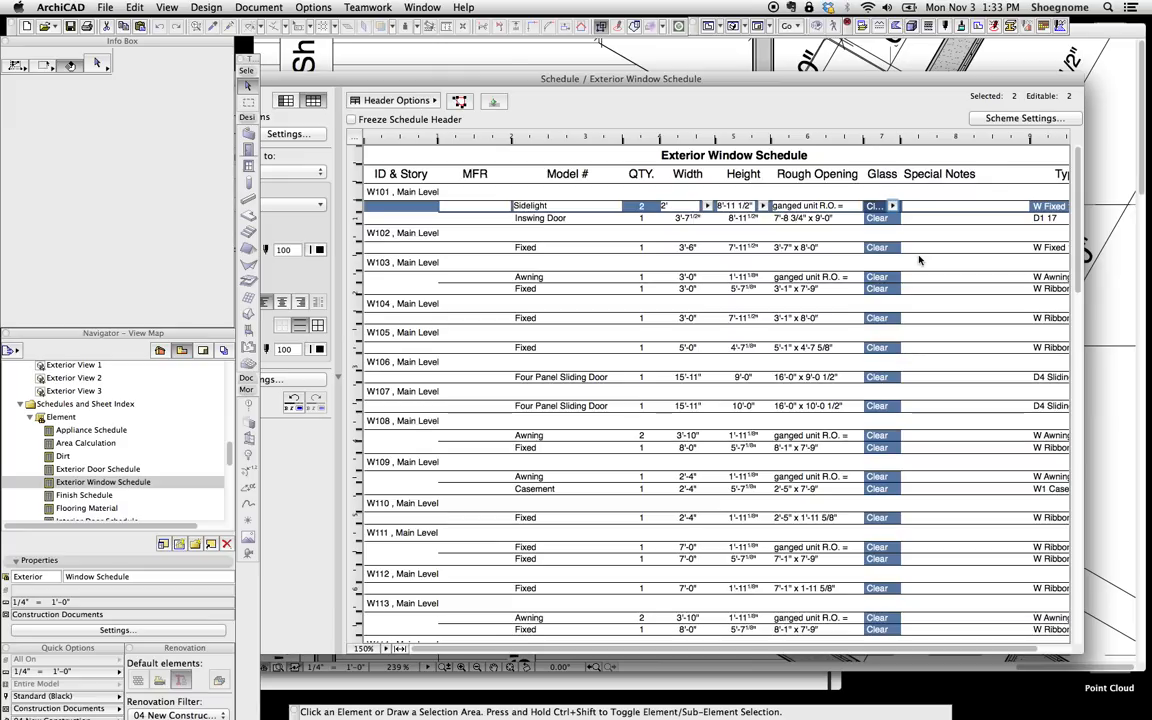
# Inspect the W101 headline and inswing door rows across to the Special Notes and Type columns.
pyautogui.click(960, 215)
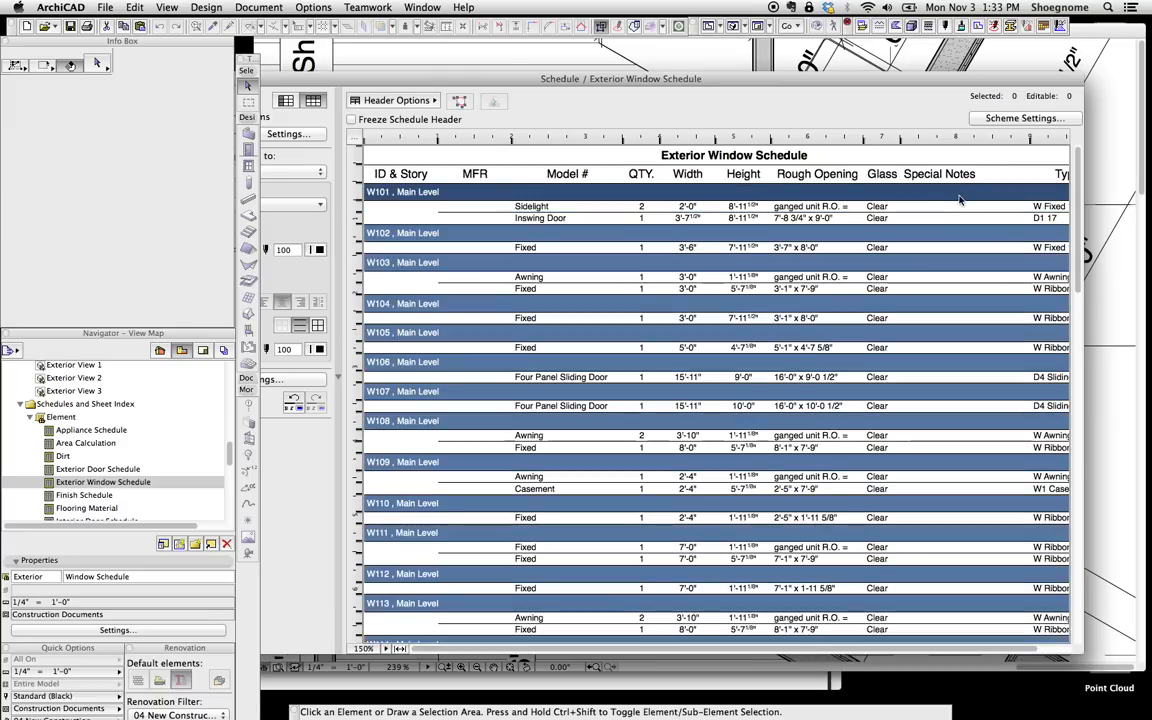
pyautogui.click(580, 220)
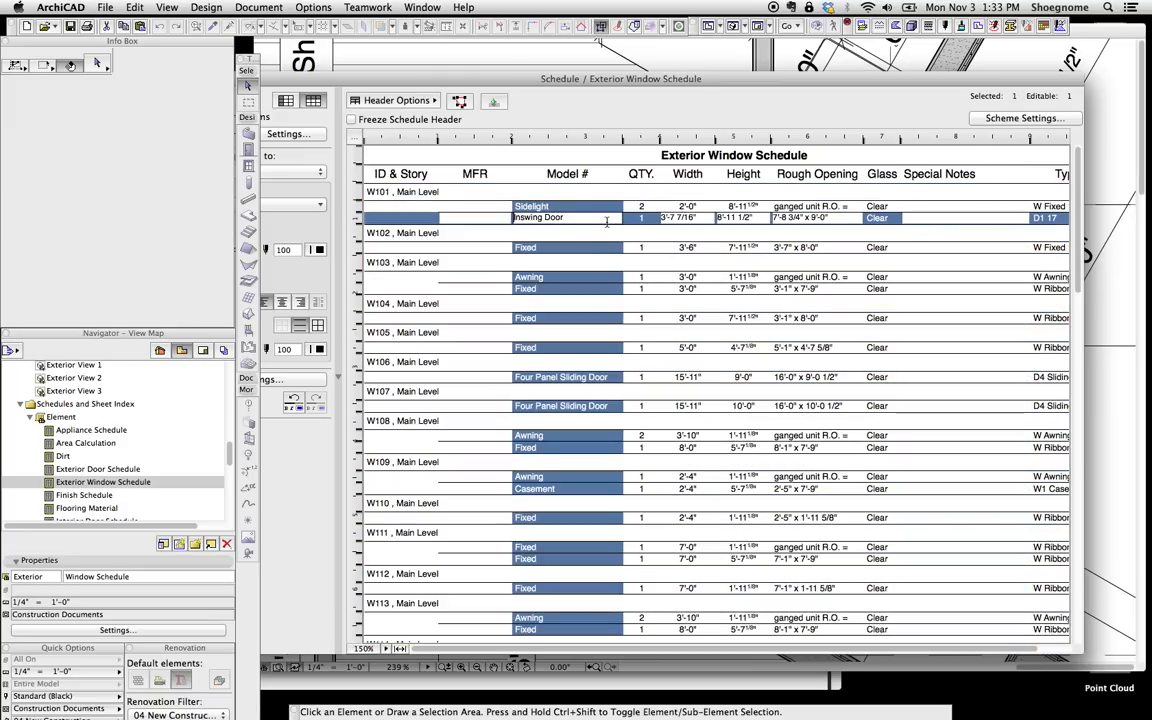
pyautogui.hscroll(2, 757, 651)
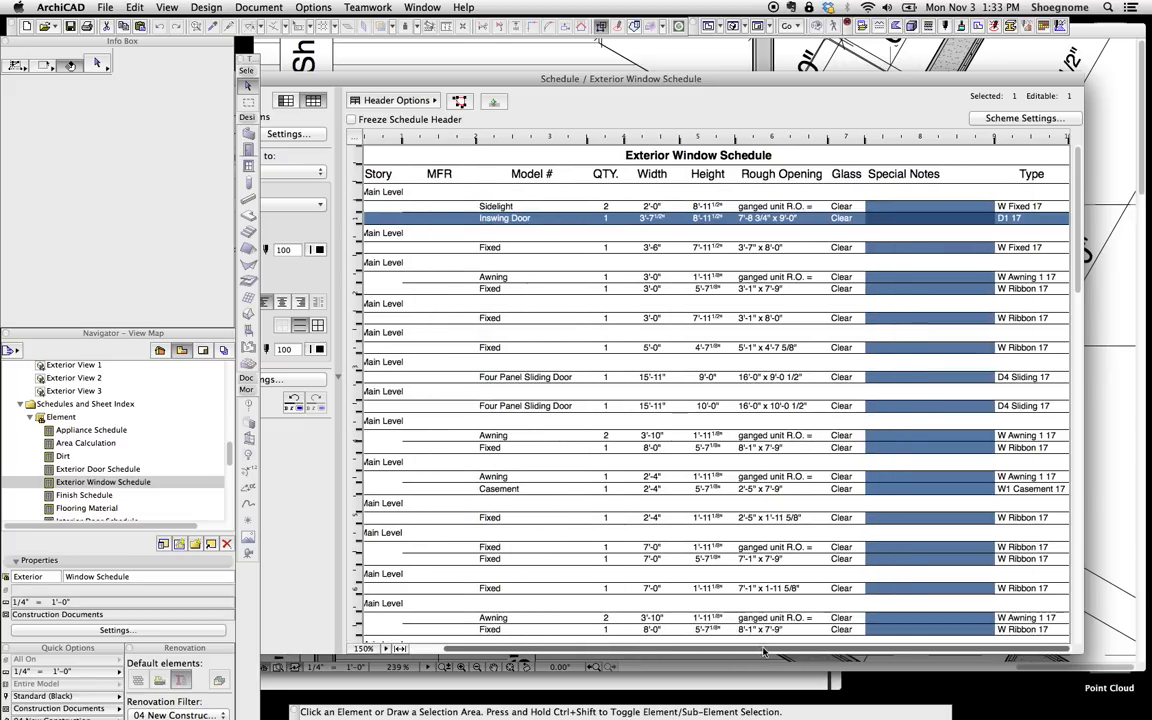
# Inspect the Model # and Type entries of the sidelight, inswing door, awning and four panel sliding door rows.
pyautogui.click(605, 217)
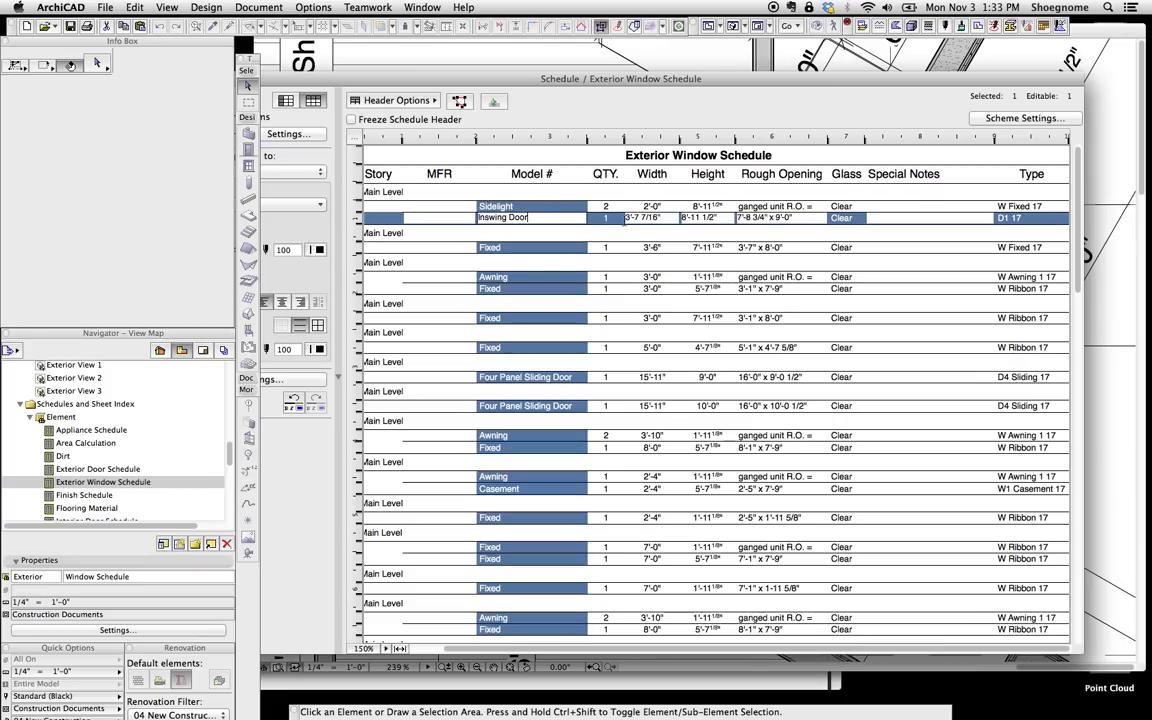
pyautogui.click(536, 208)
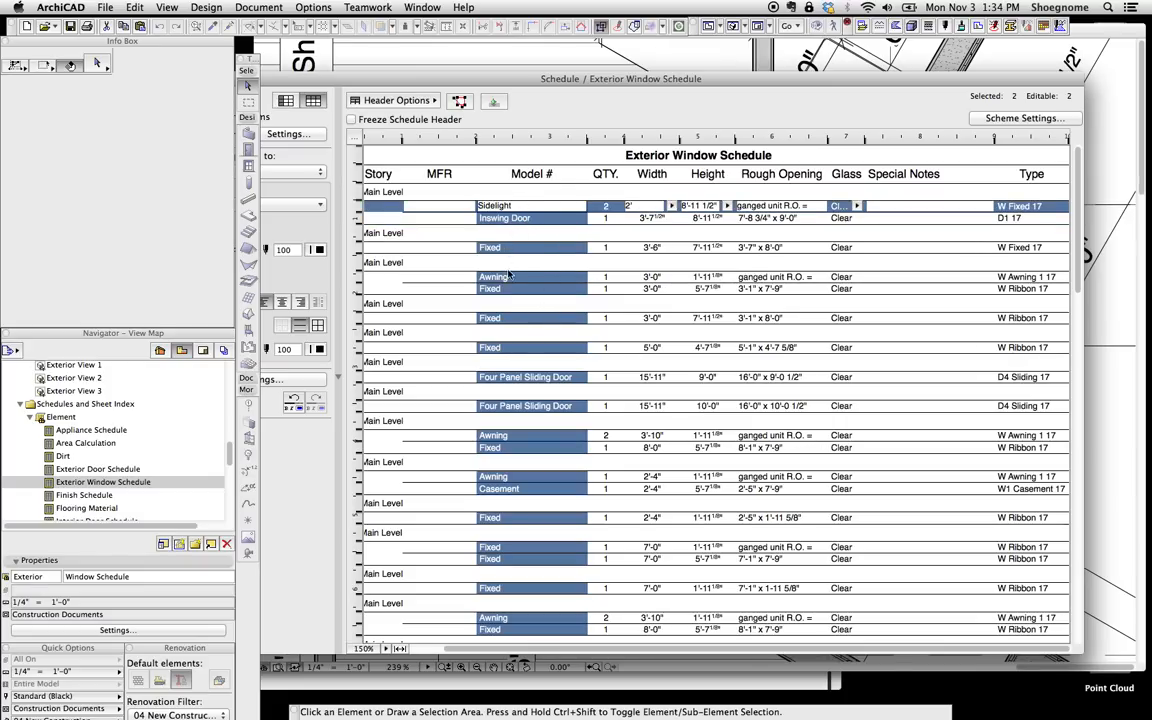
pyautogui.click(1018, 218)
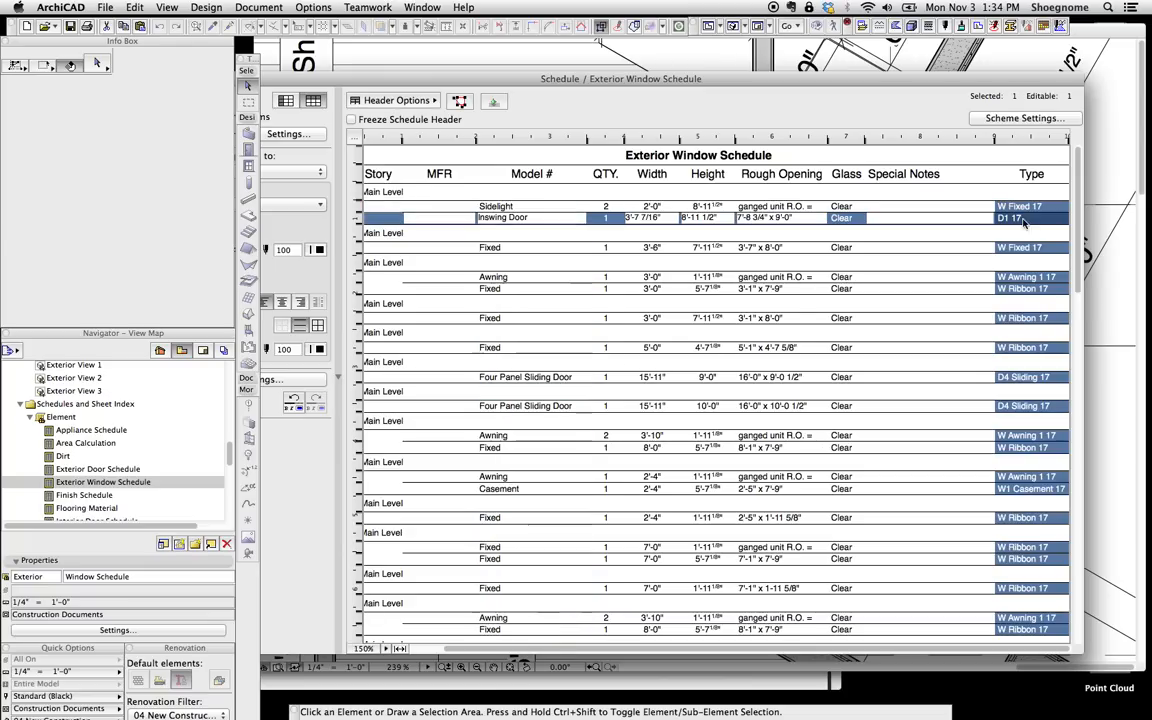
pyautogui.click(1022, 279)
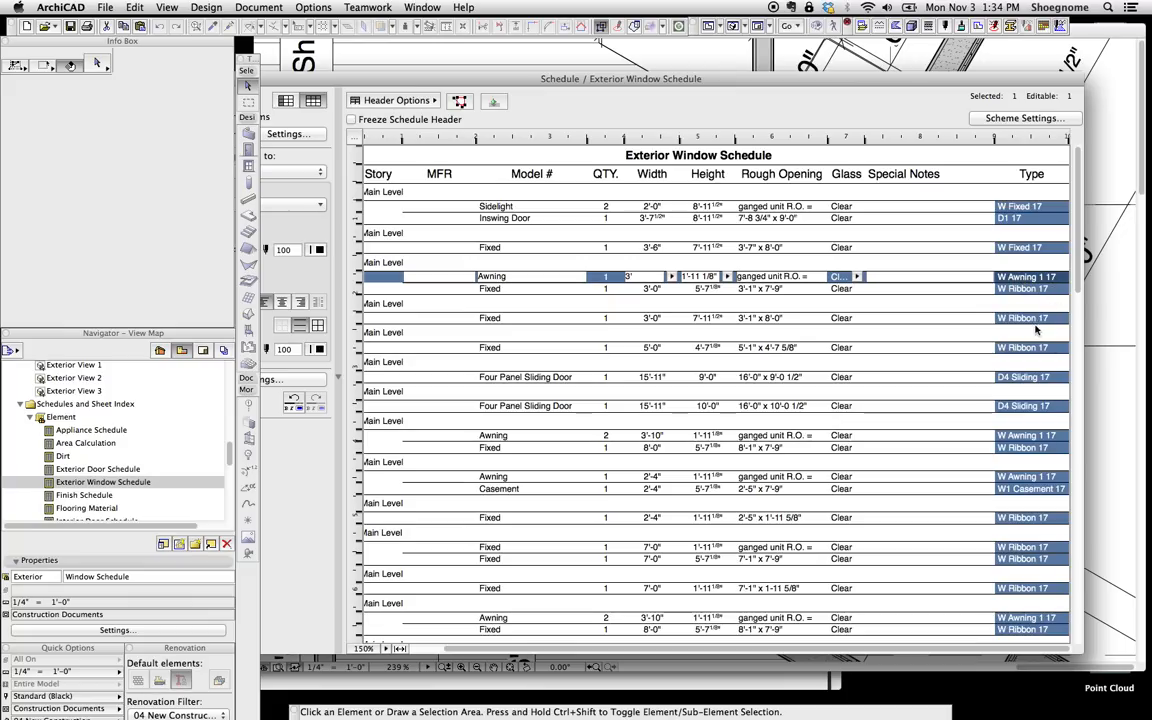
pyautogui.click(1022, 376)
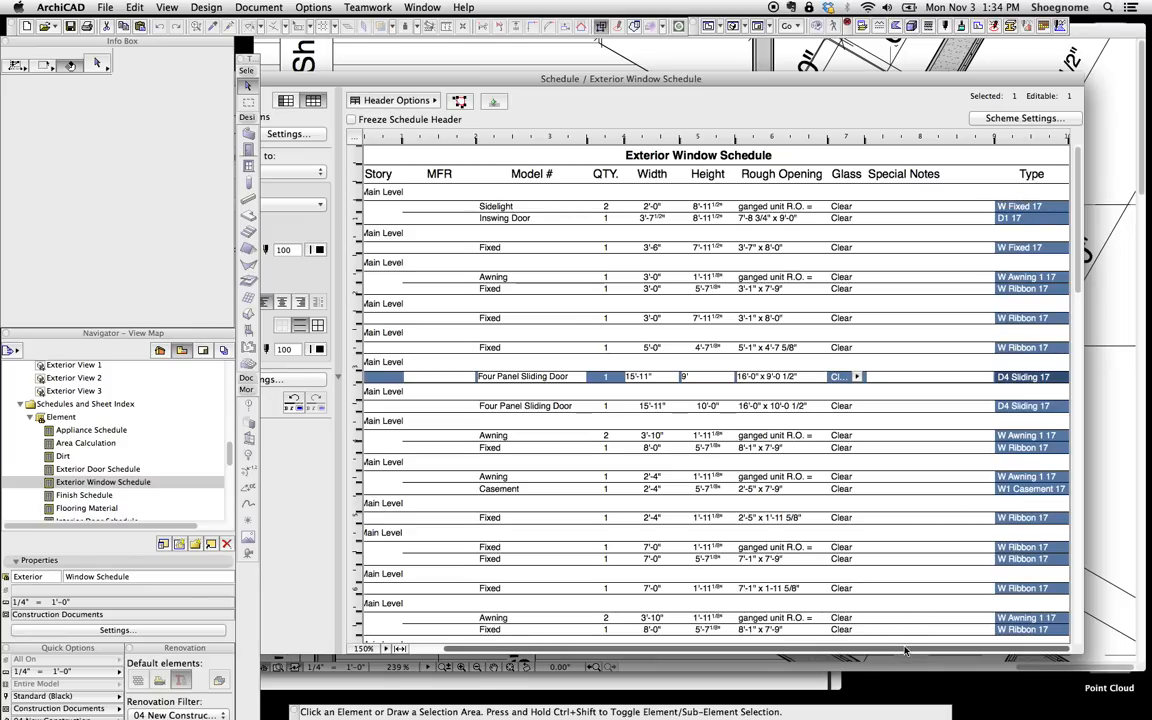
# Compare the sidelight's Model # entry with its Type entry, and check the headline rows across the schedule.
pyautogui.click(462, 208)
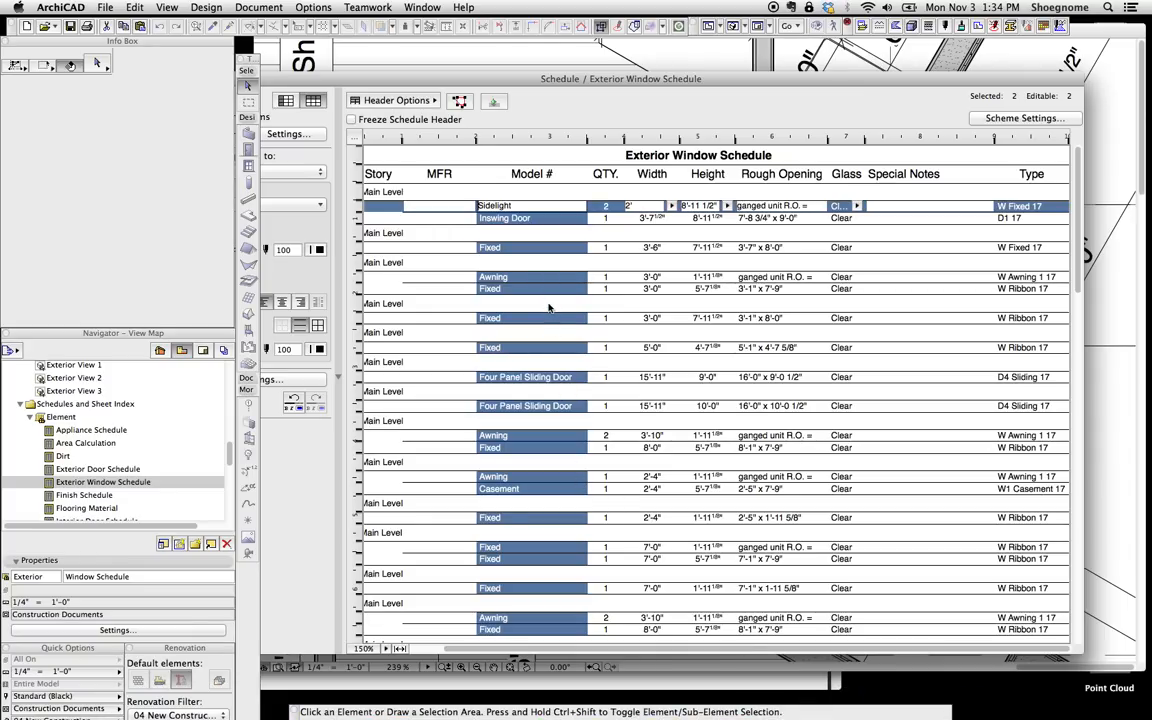
pyautogui.click(711, 224)
pyautogui.click(711, 220)
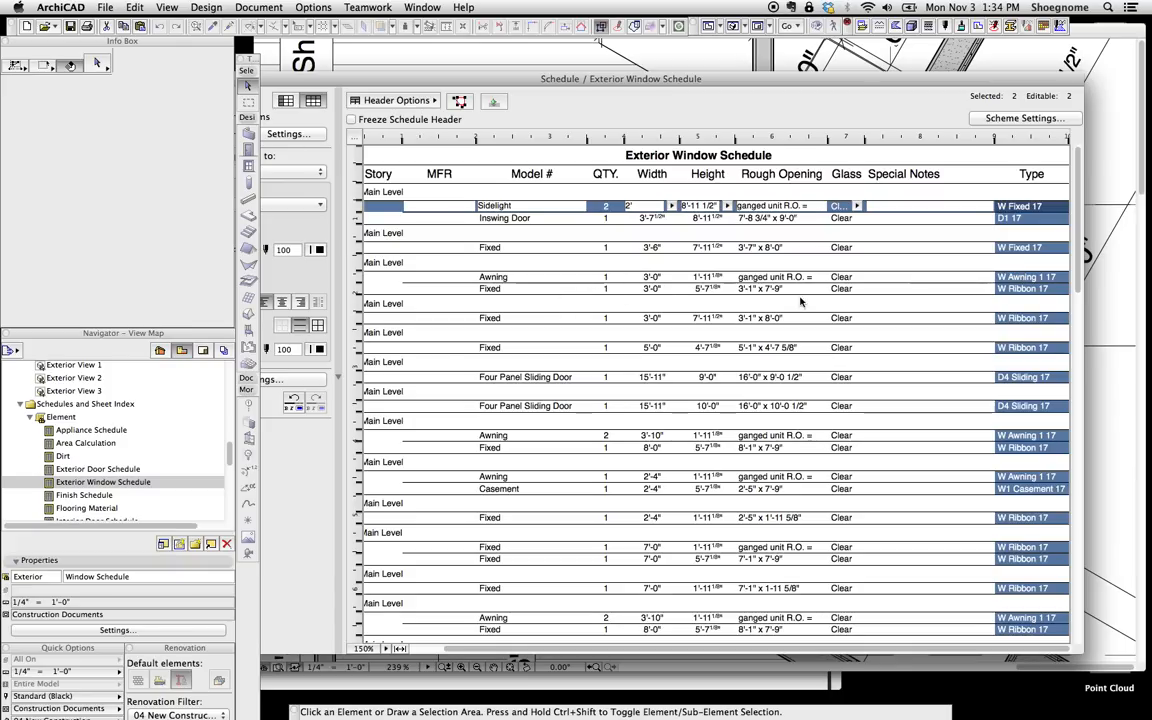
pyautogui.click(1033, 175)
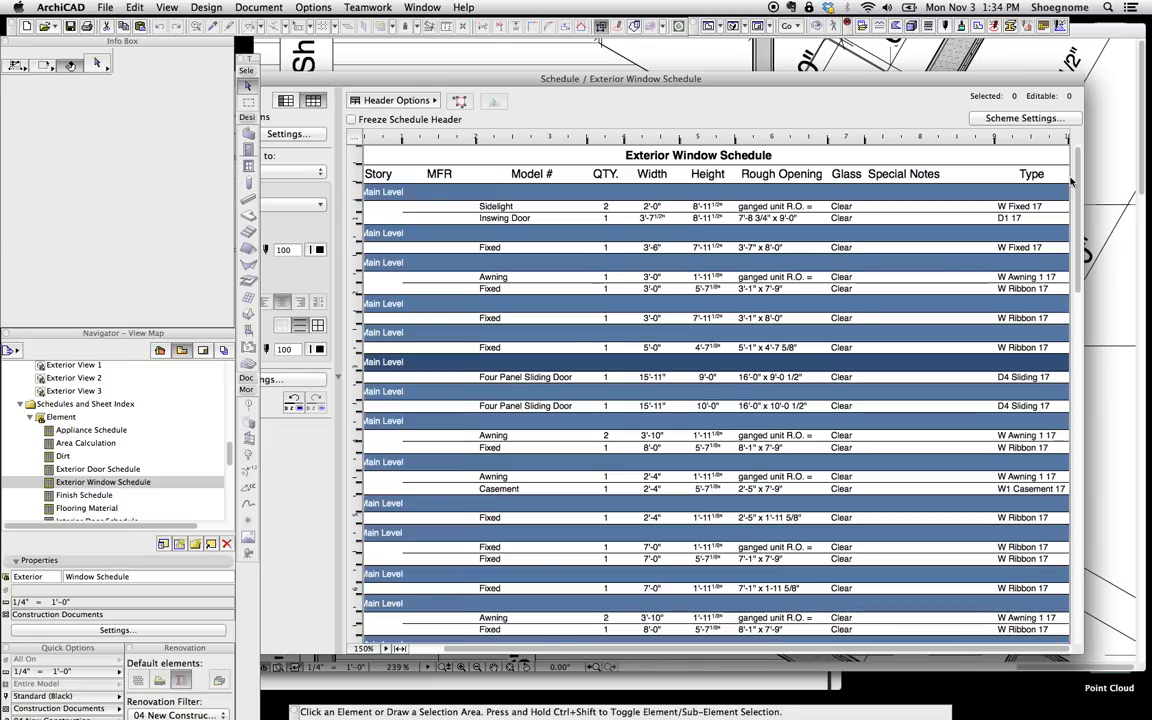
# Move the schedule window to expose its format options, and remove the cell borders from the schedule values.
pyautogui.moveTo(281, 78); pyautogui.dragTo(445, 72)
pyautogui.click(480, 268)
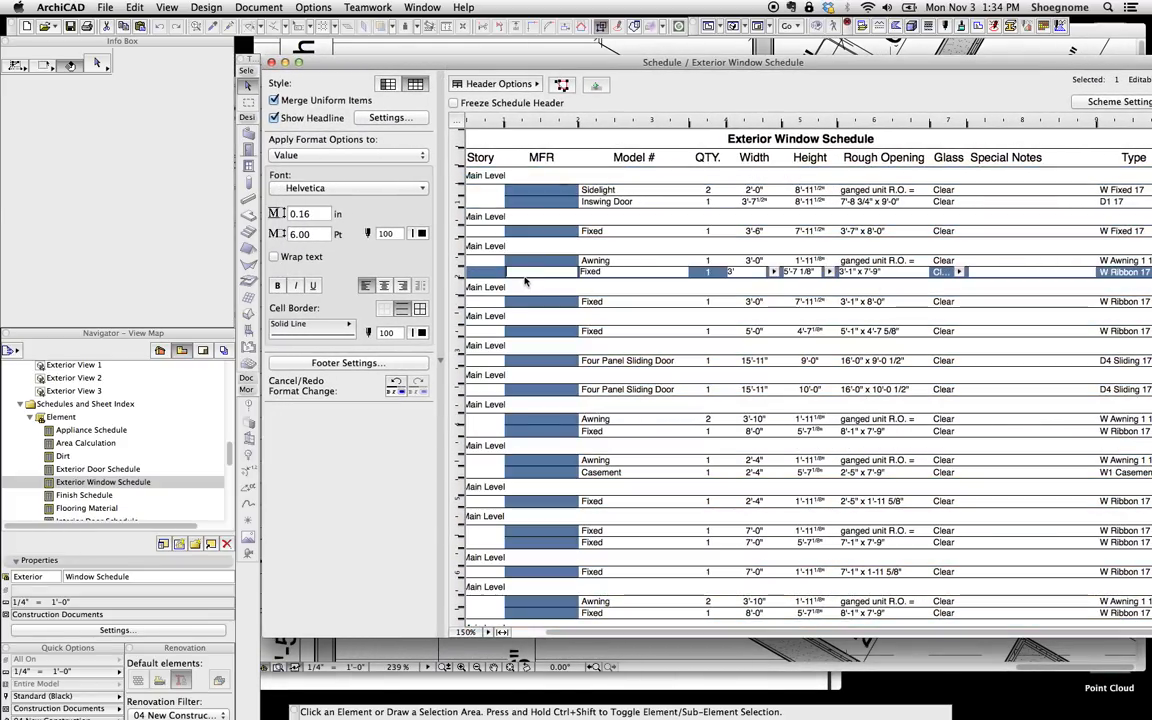
pyautogui.click(384, 314)
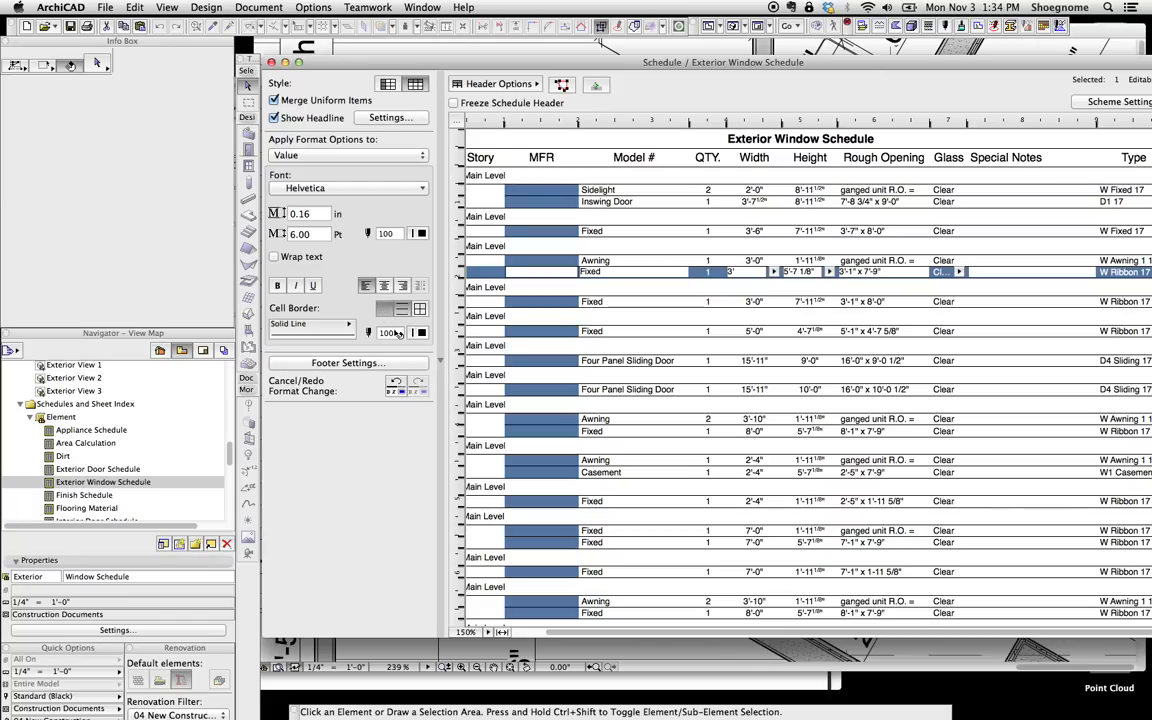
pyautogui.click(627, 304)
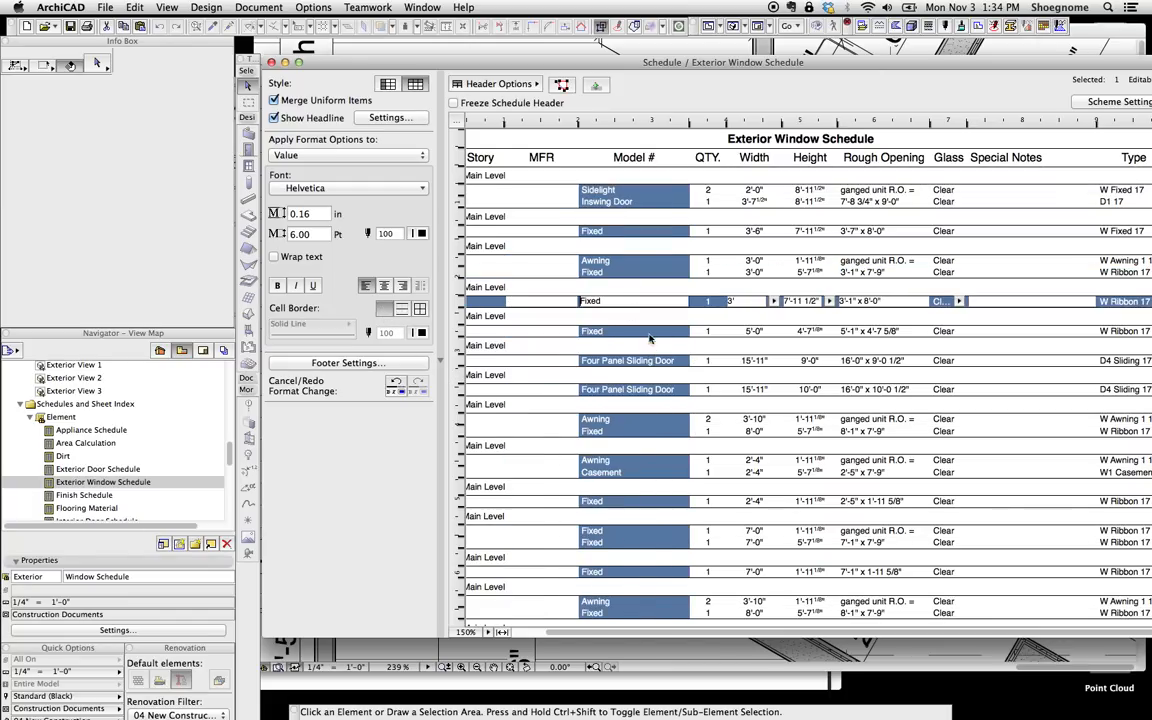
pyautogui.click(401, 309)
pyautogui.click(384, 309)
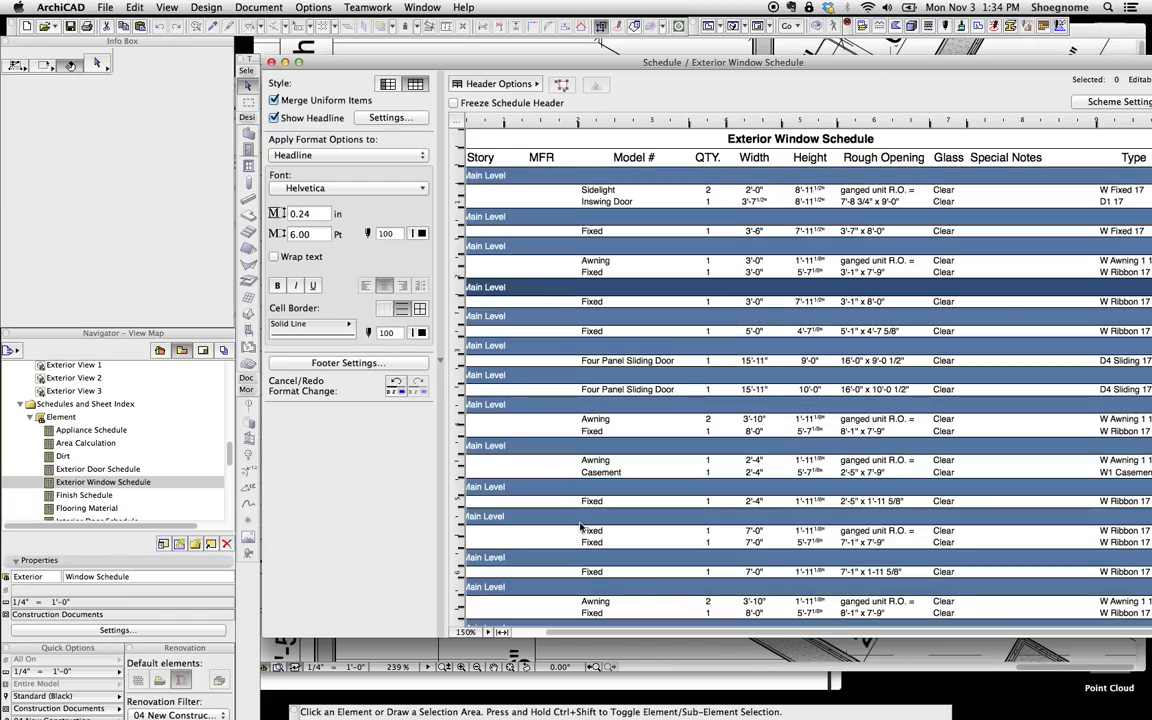
# Try the schedule title header without cell borders.
pyautogui.click(560, 474)
pyautogui.click(590, 132)
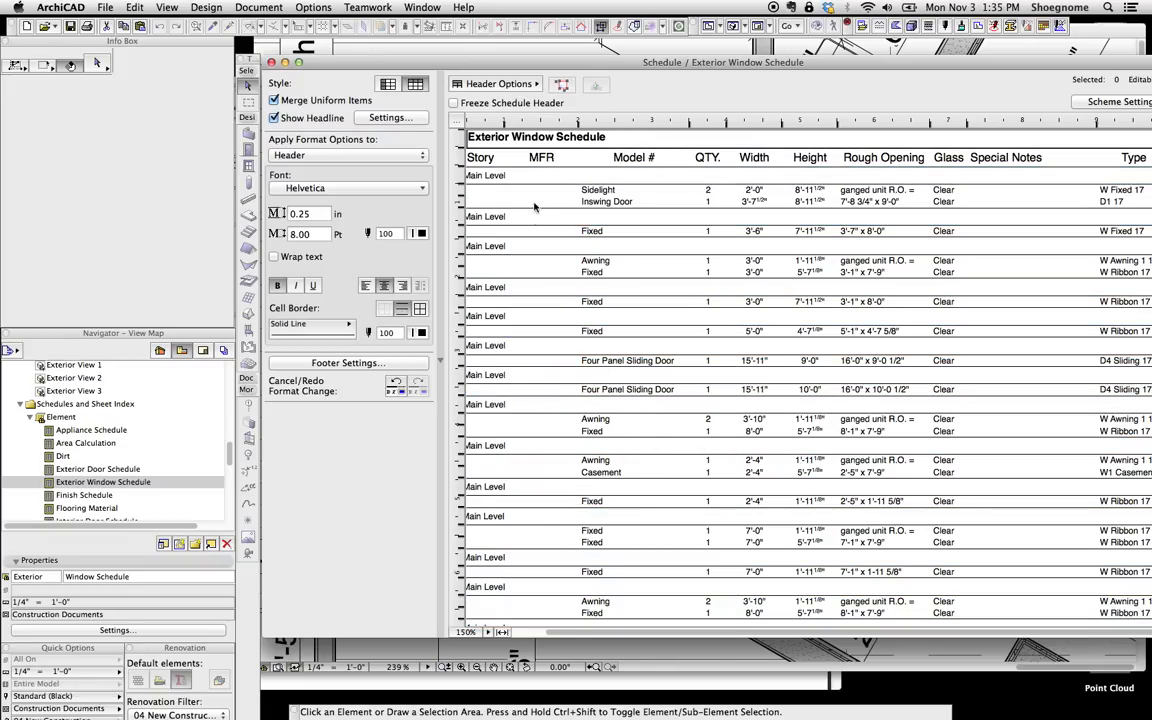
pyautogui.click(387, 310)
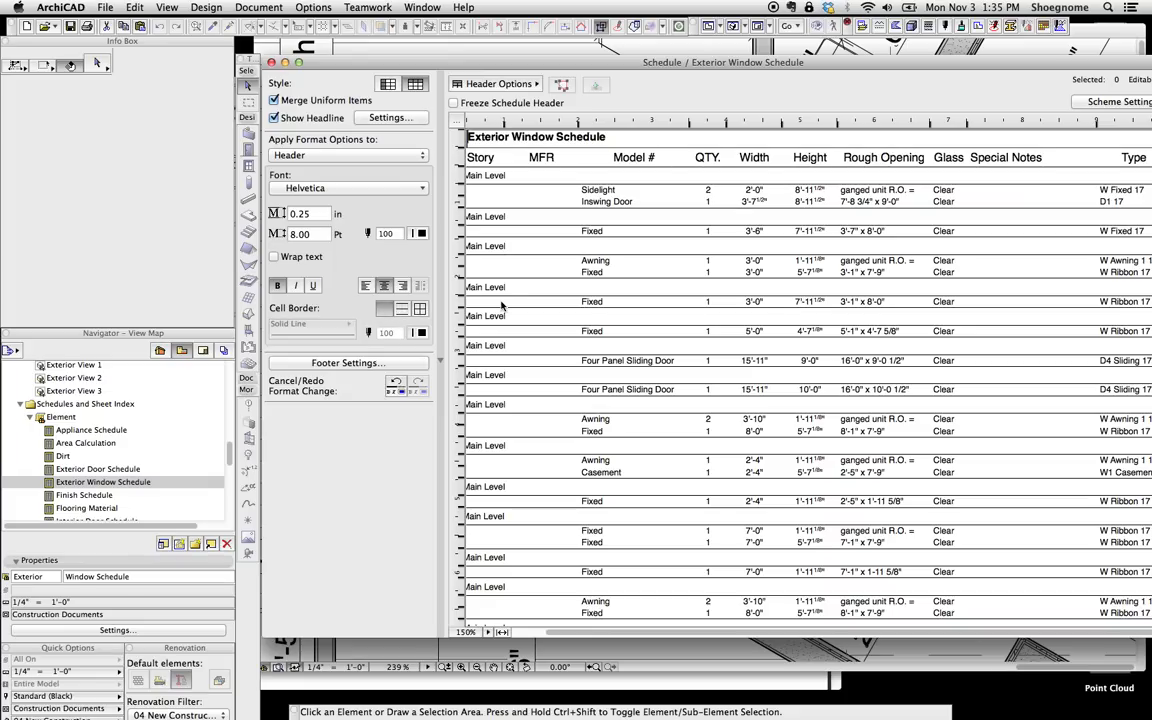
# Try full-grid cell borders on the headlines and values, and return the values to no borders.
pyautogui.click(549, 214)
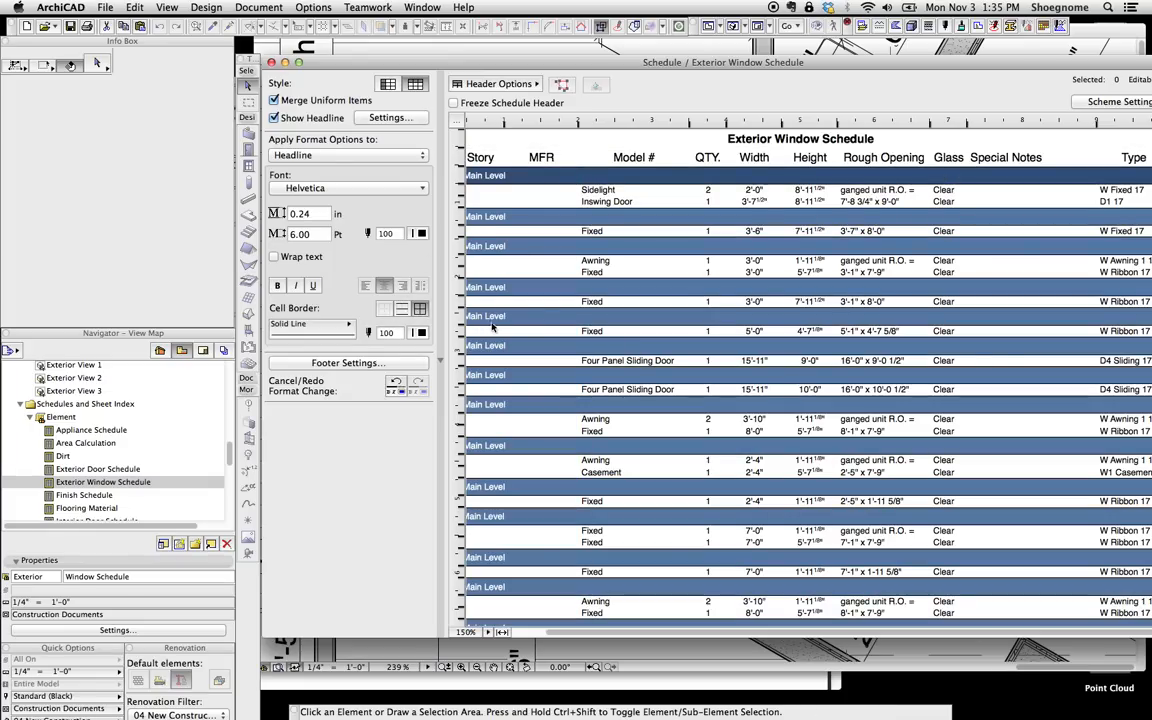
pyautogui.click(636, 229)
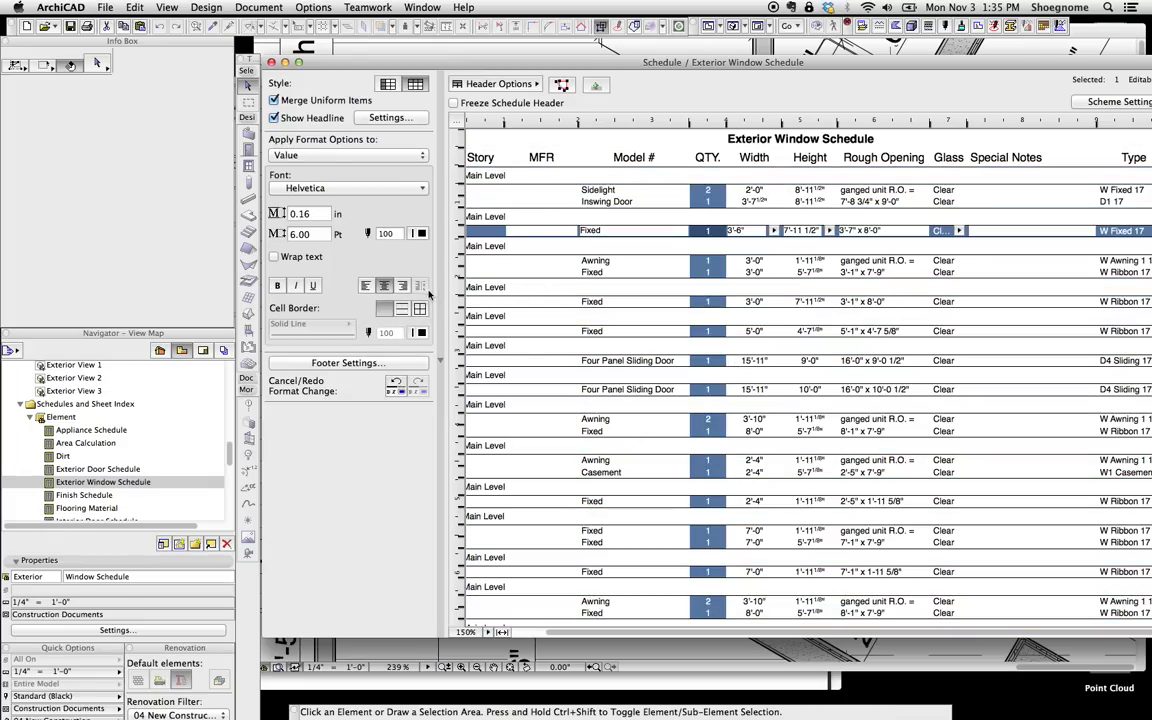
pyautogui.click(544, 484)
pyautogui.click(545, 468)
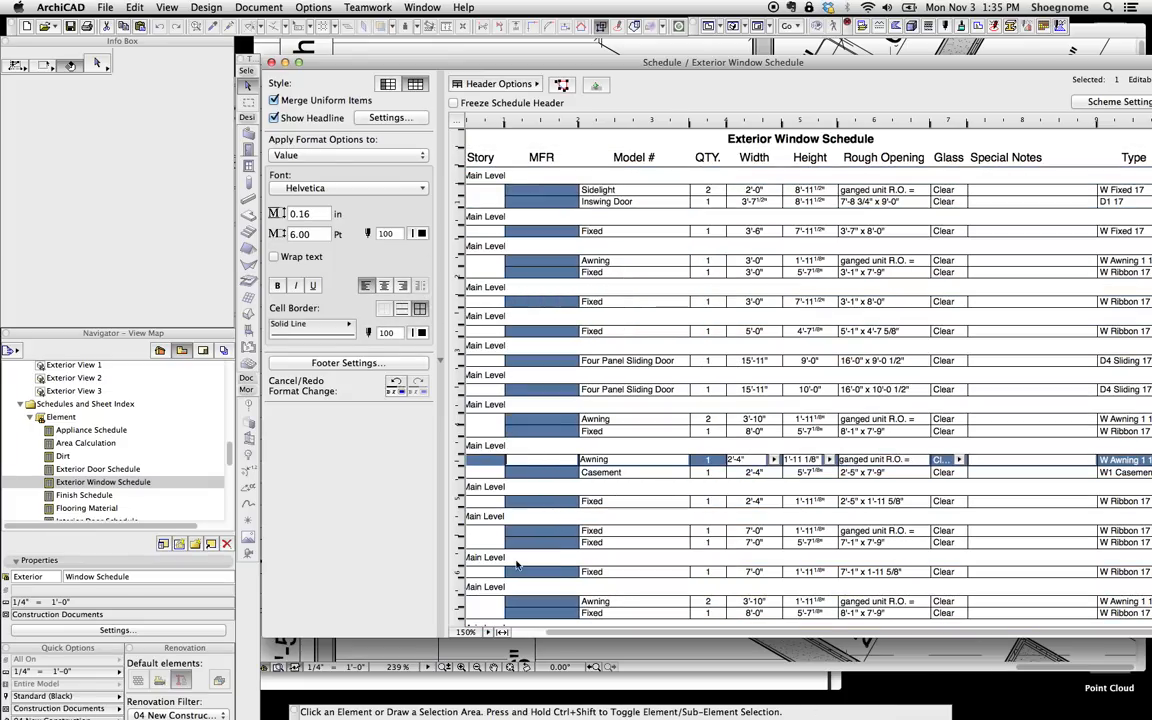
pyautogui.click(610, 302)
pyautogui.click(386, 310)
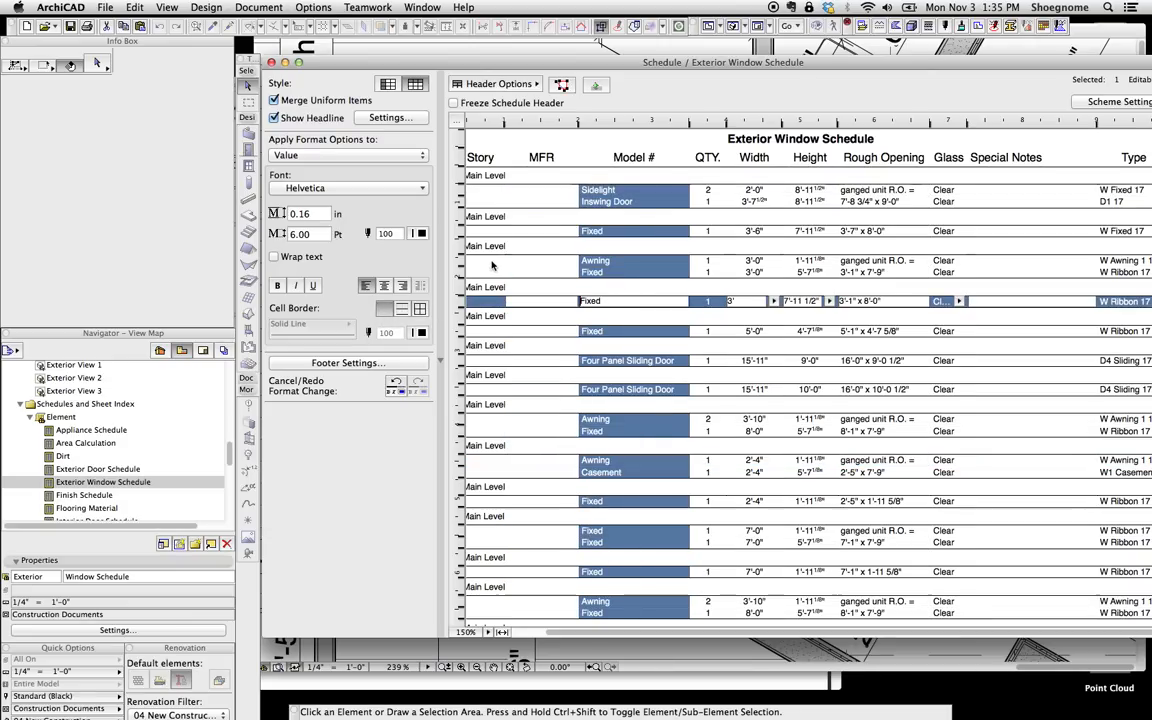
# Try the headlines without cell borders, and set horizontal-only borders for the headlines and column headers.
pyautogui.click(519, 187)
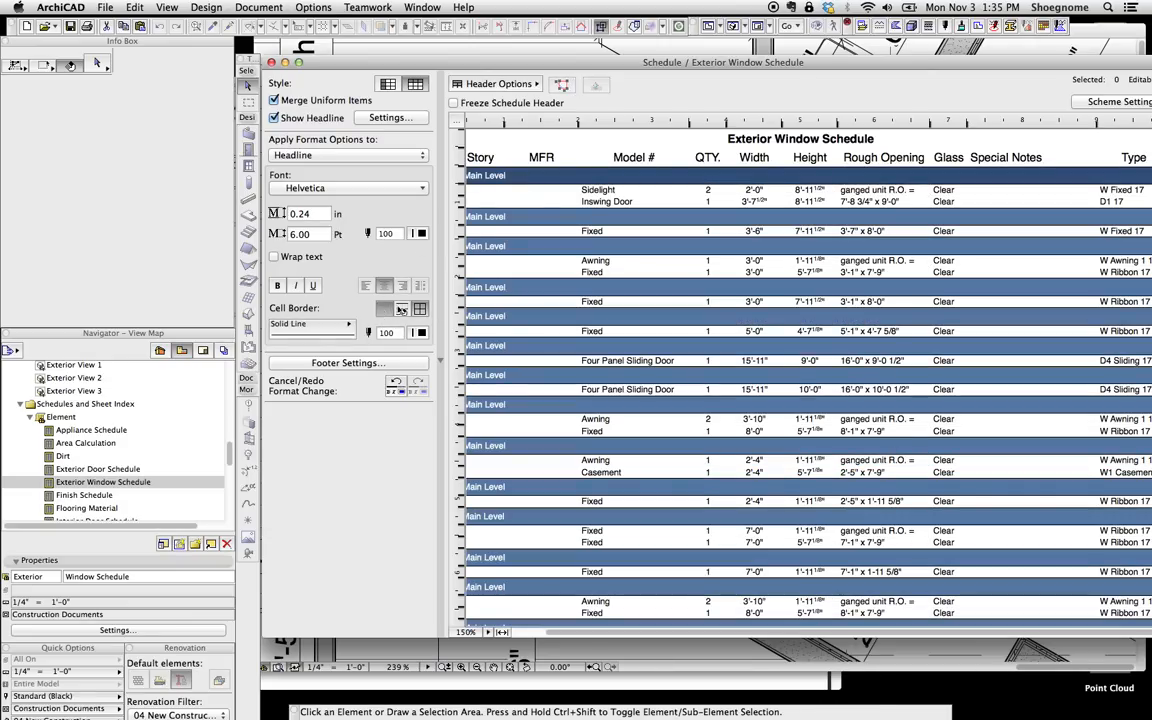
pyautogui.click(600, 260)
pyautogui.click(507, 172)
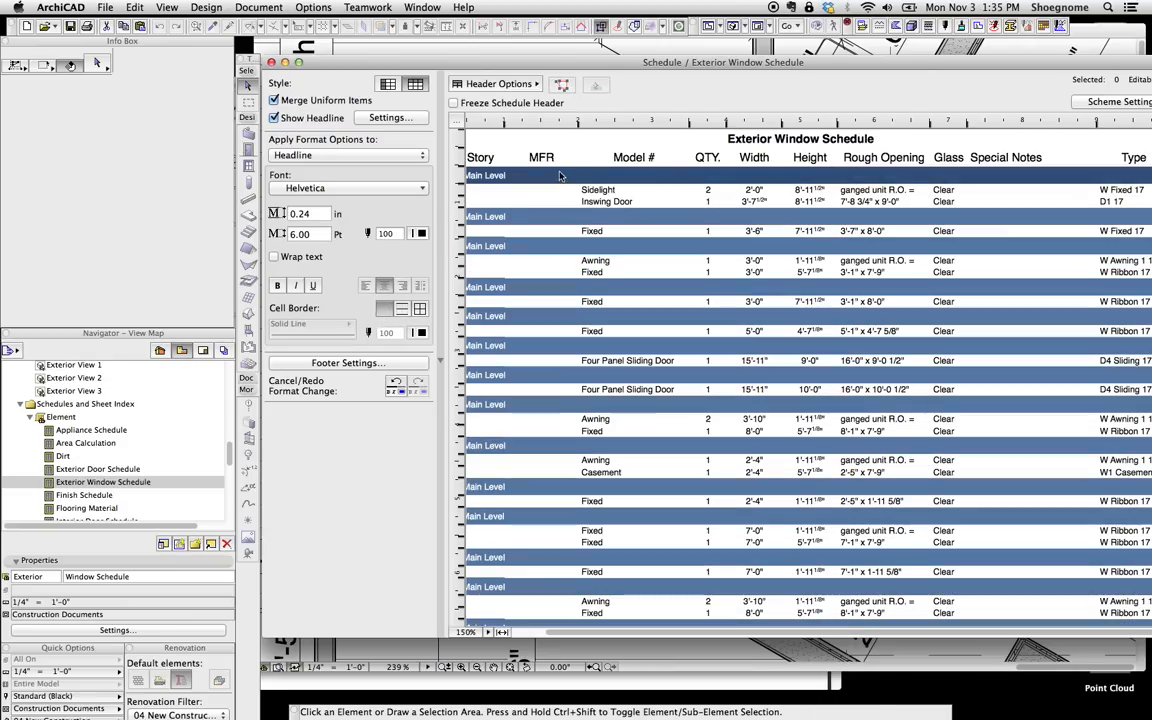
pyautogui.click(637, 155)
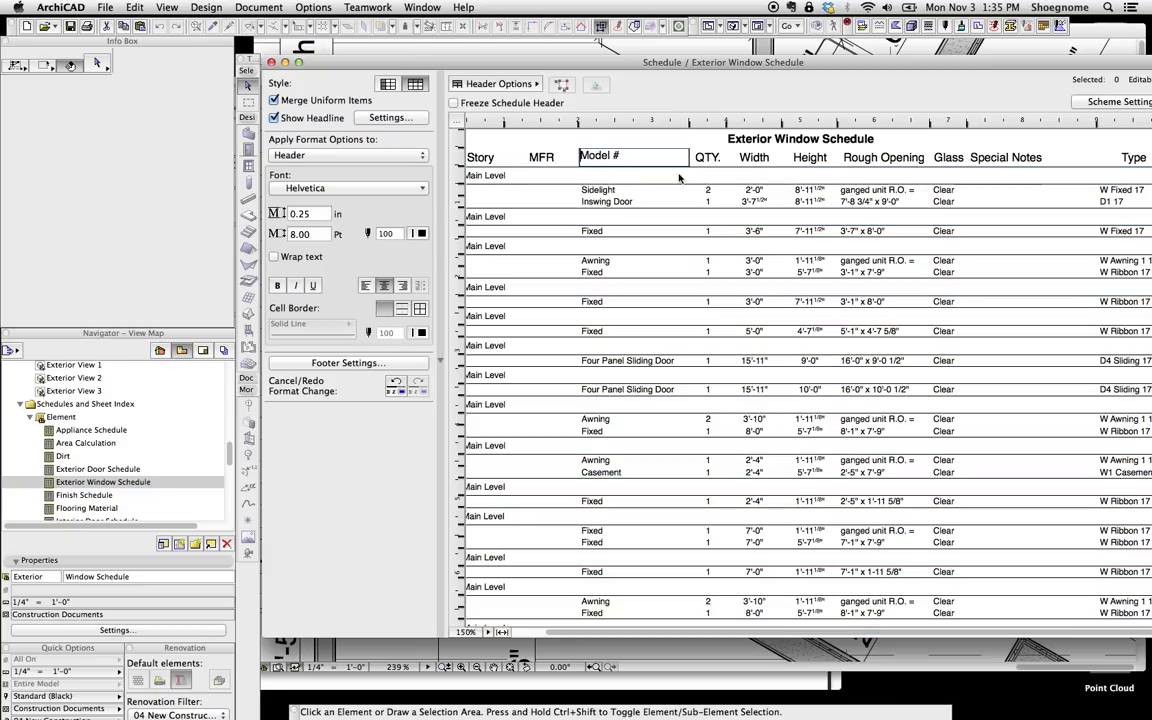
pyautogui.click(399, 310)
pyautogui.click(680, 251)
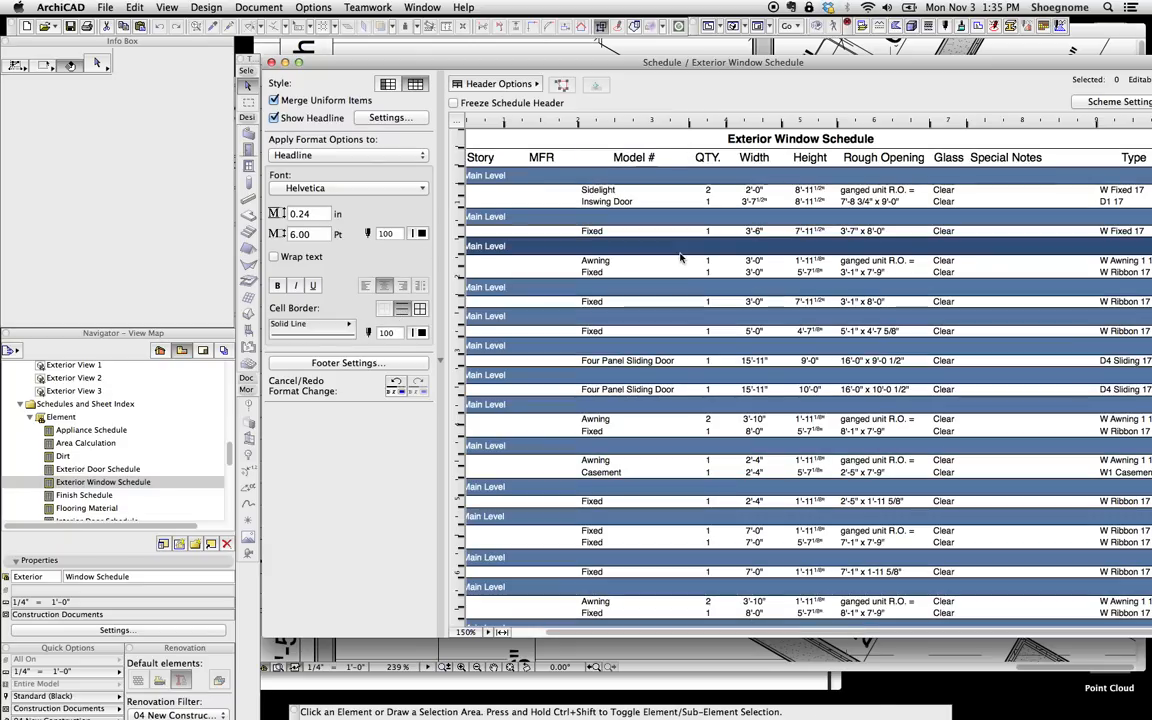
# Review the value rows under the ID & Story headlines, including the W101 inswing door and the W108 fixed window.
pyautogui.click(692, 475)
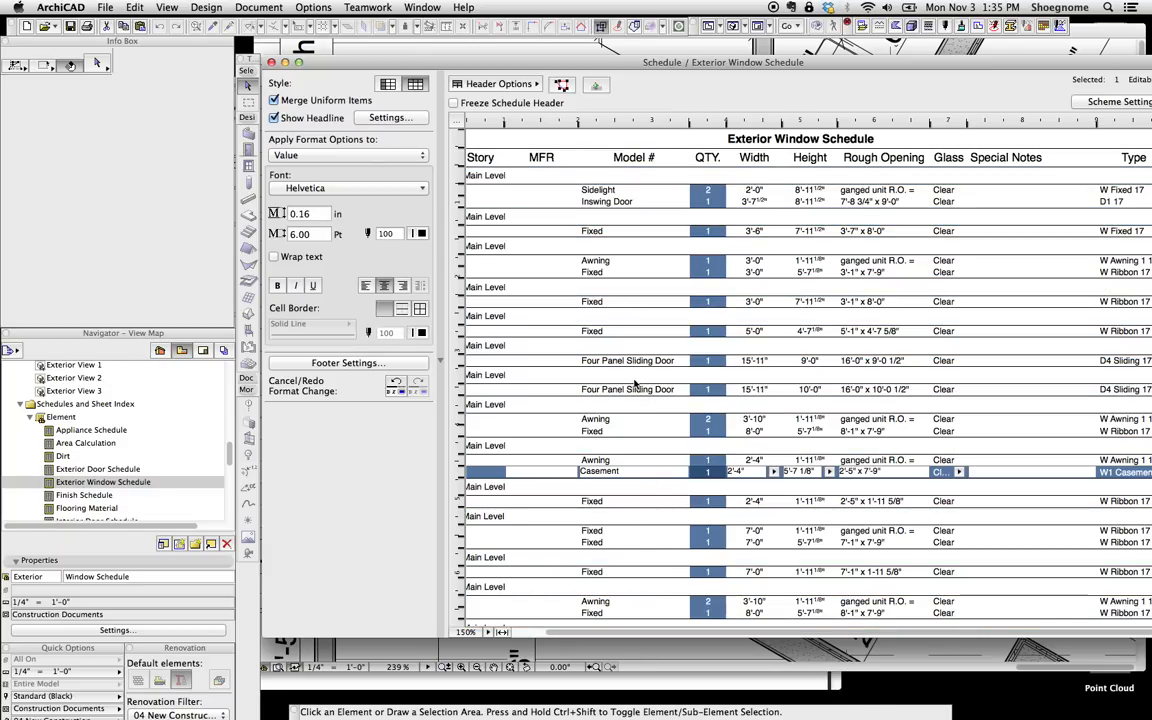
pyautogui.click(611, 201)
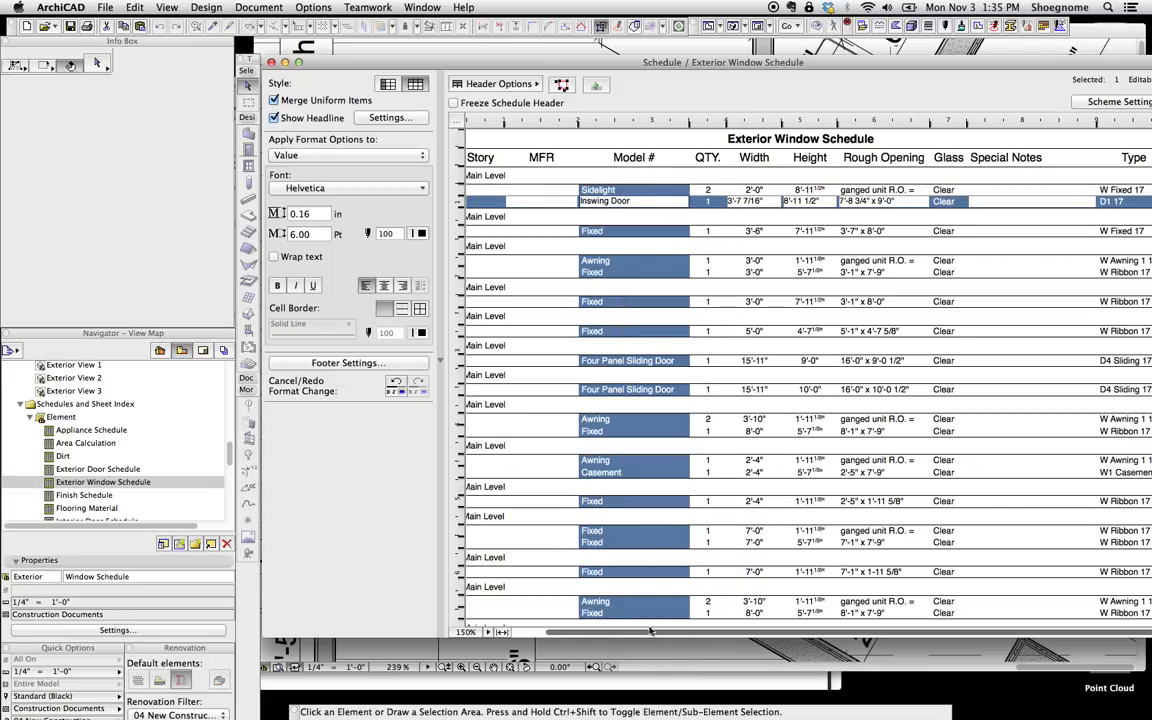
pyautogui.moveTo(650, 632); pyautogui.dragTo(584, 632)
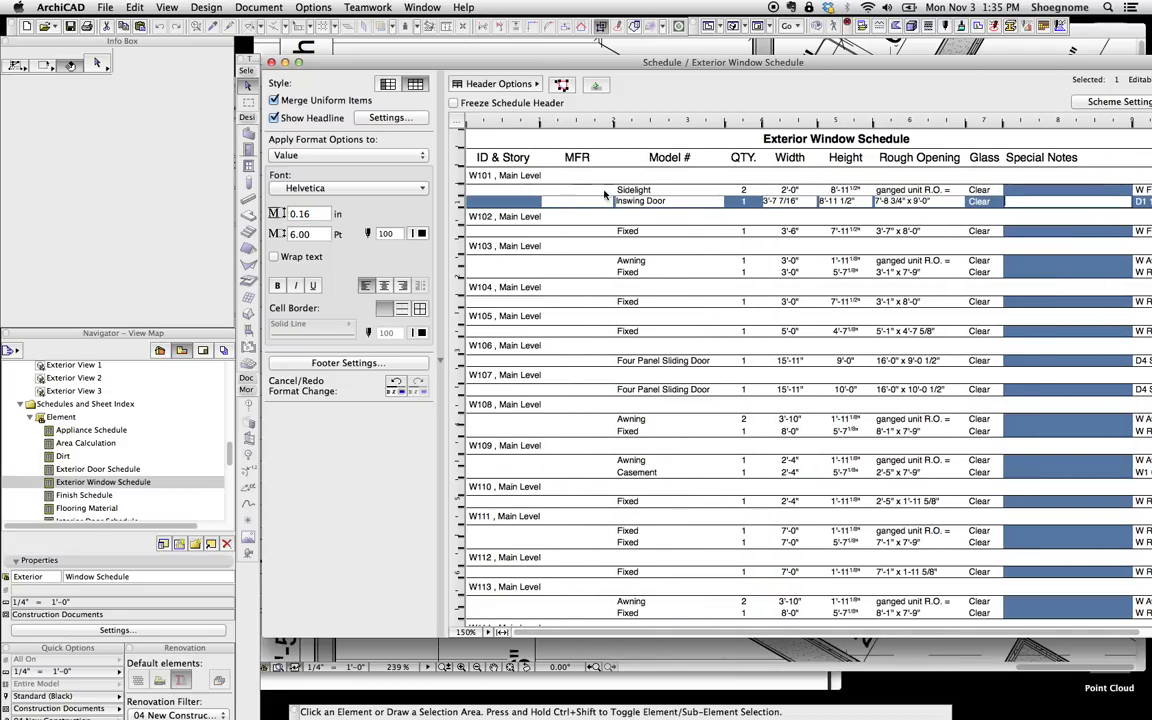
pyautogui.click(641, 200)
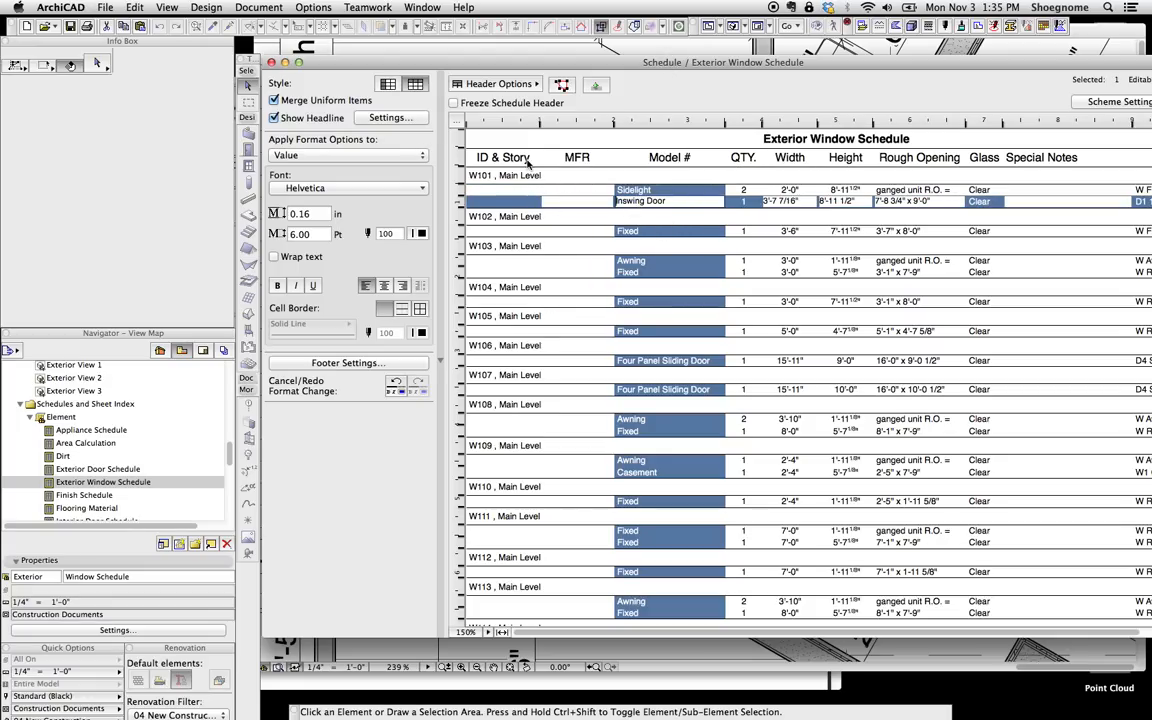
pyautogui.click(540, 428)
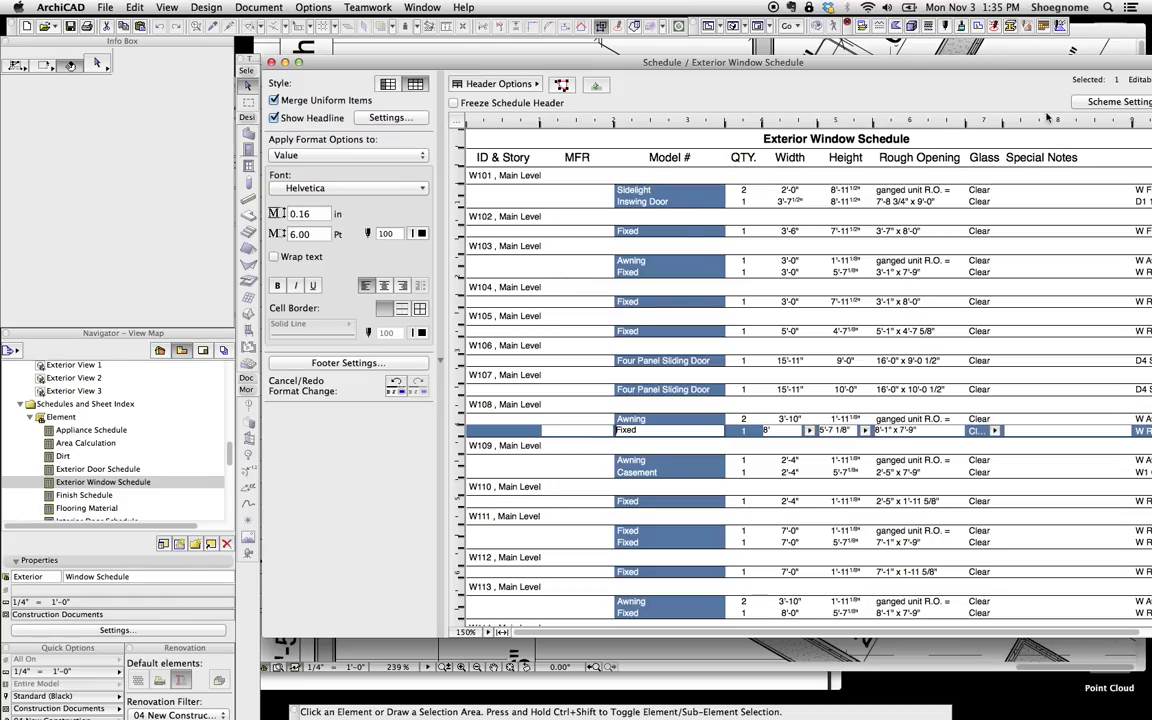
# Open the Exterior Window Schedule's scheme settings and examine the All Window Types and Door criteria, leaving the element type as Door.
pyautogui.click(1083, 103)
pyautogui.click(993, 123)
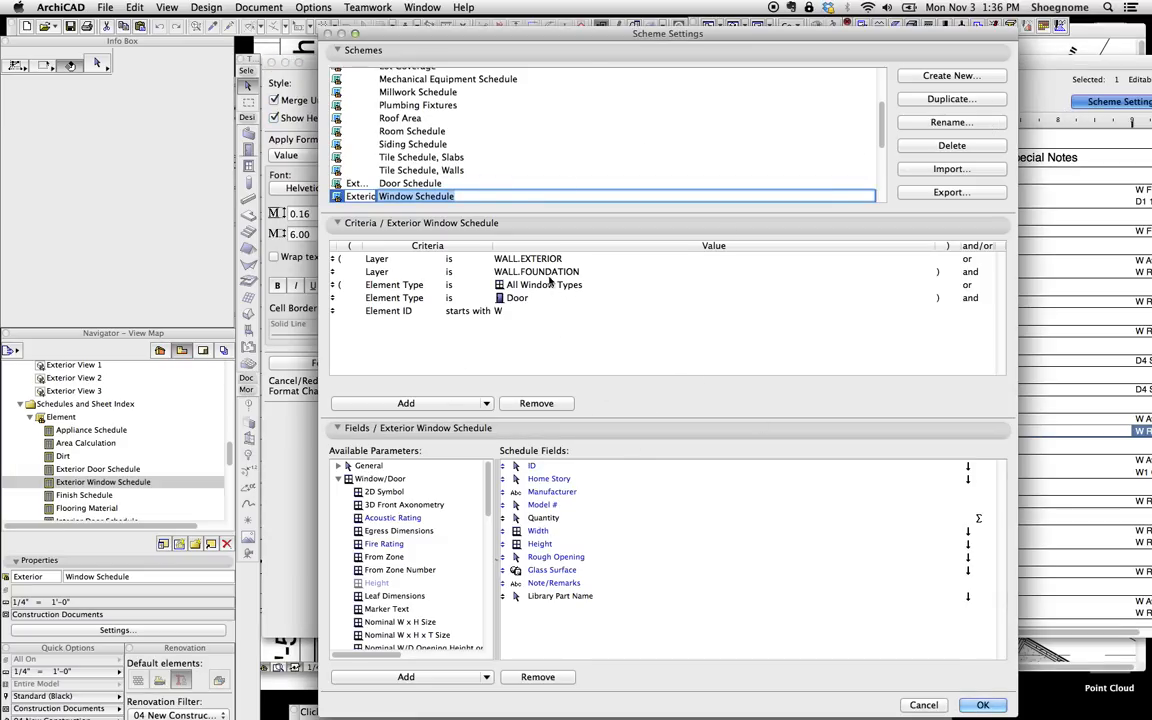
pyautogui.click(490, 285)
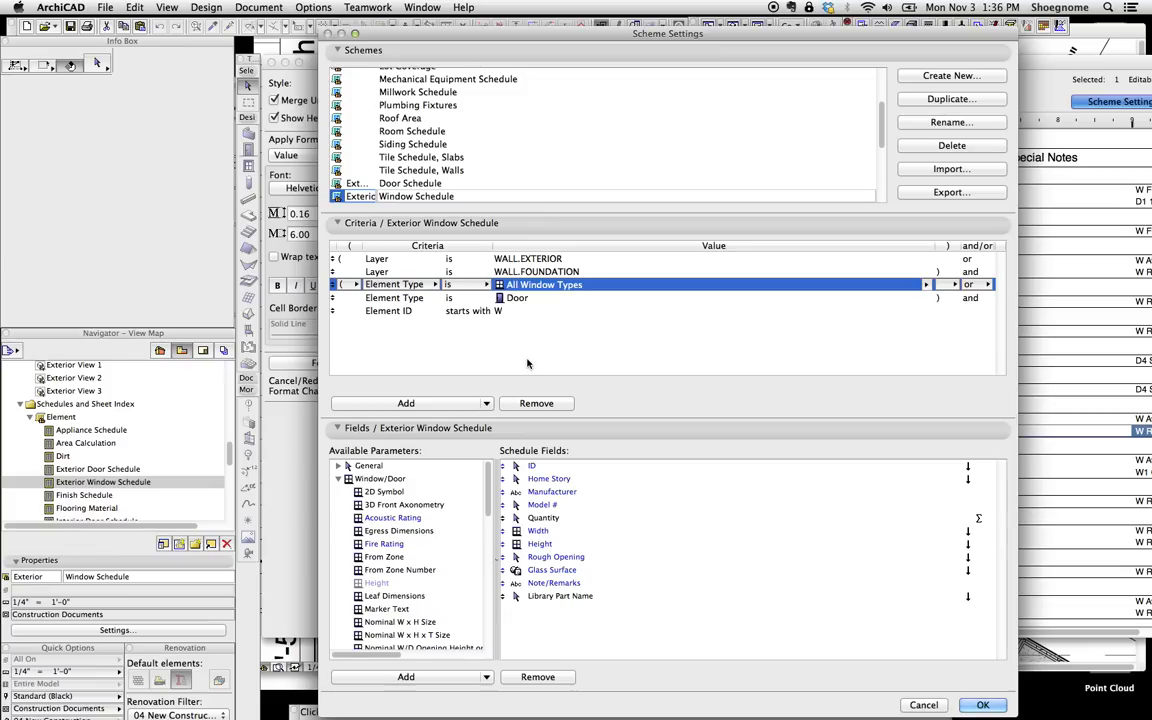
pyautogui.click(540, 298)
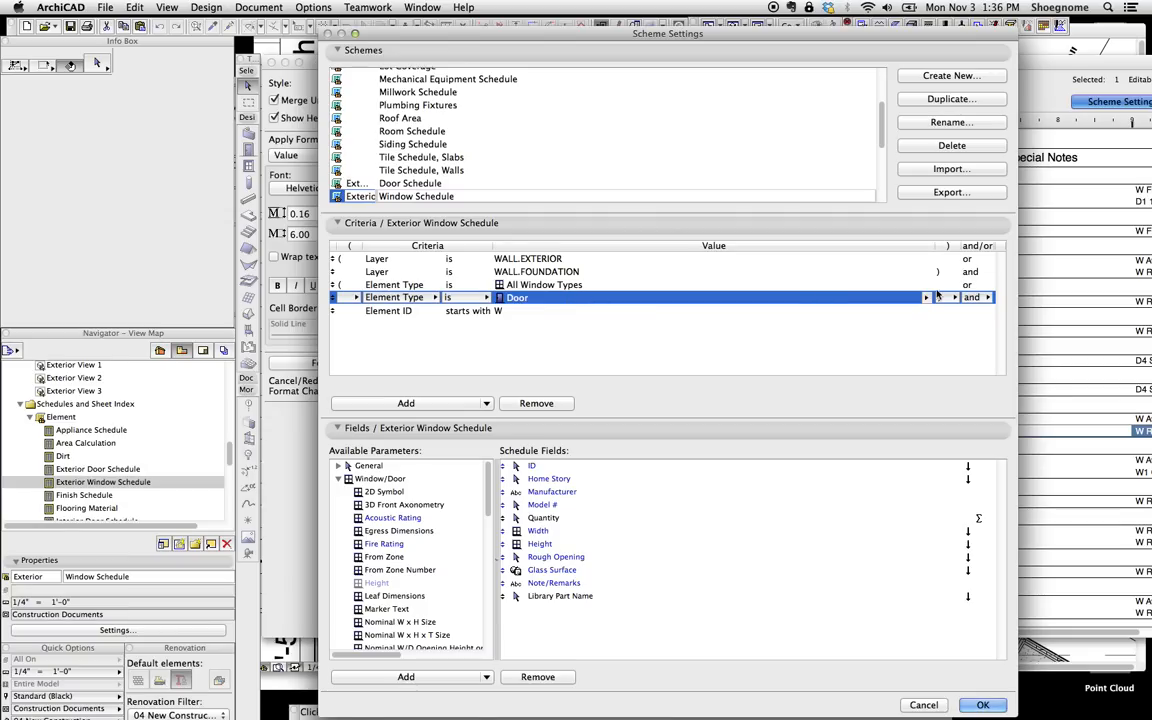
pyautogui.click(926, 298)
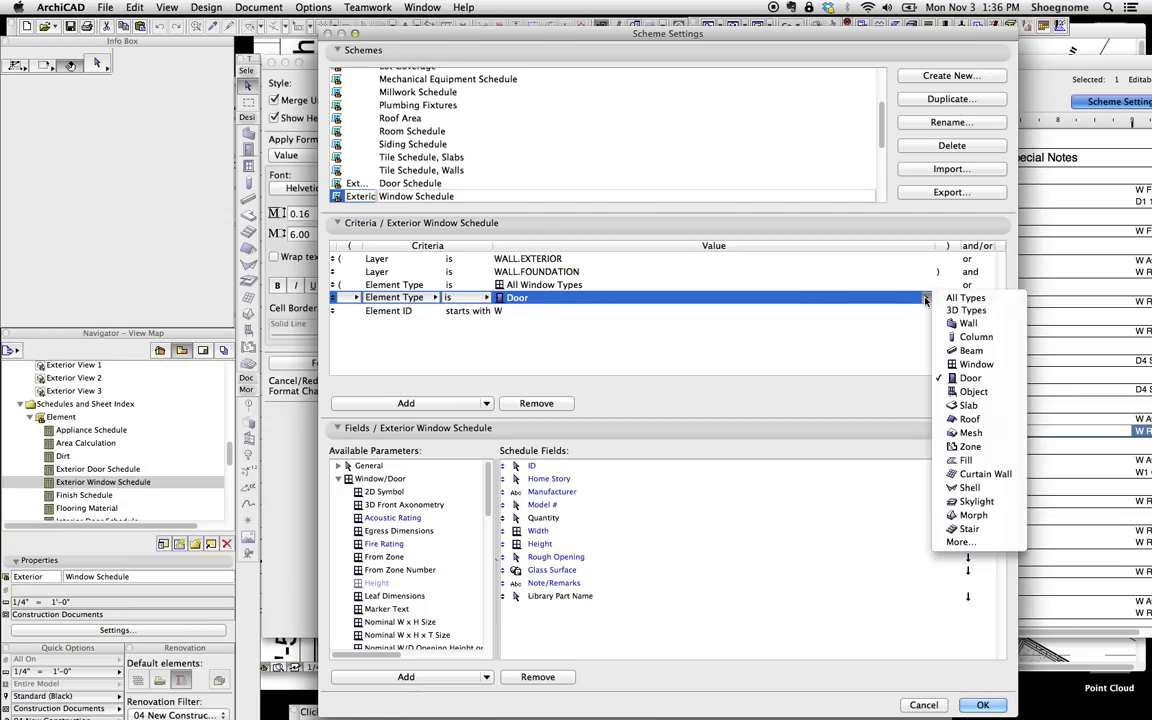
pyautogui.click(929, 376)
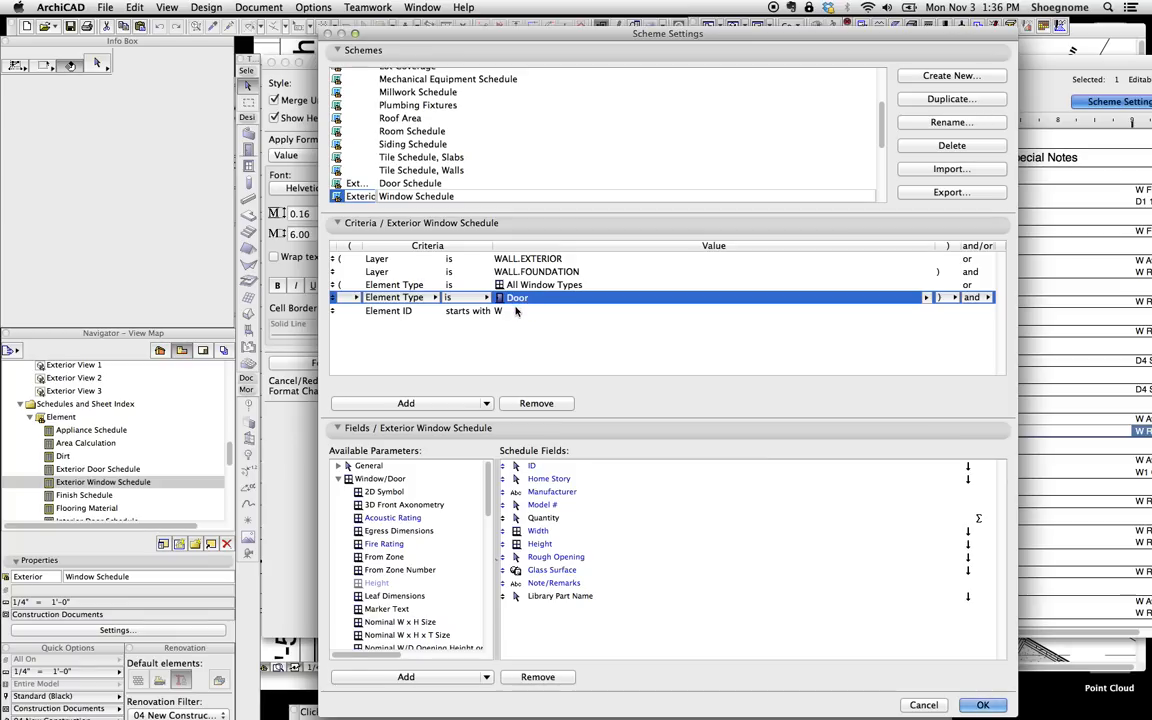
# Move the scheme settings window aside and examine the criterion requiring the Element ID to start with W.
pyautogui.moveTo(448, 33); pyautogui.dragTo(602, 79)
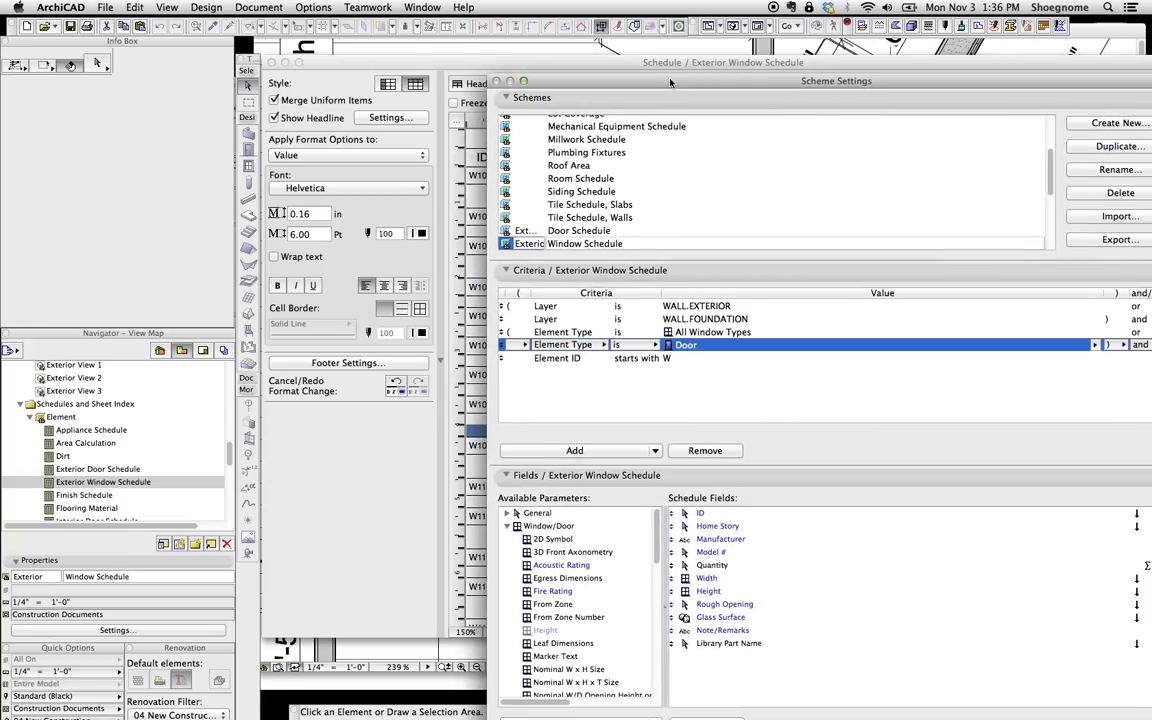
pyautogui.click(598, 356)
pyautogui.click(558, 357)
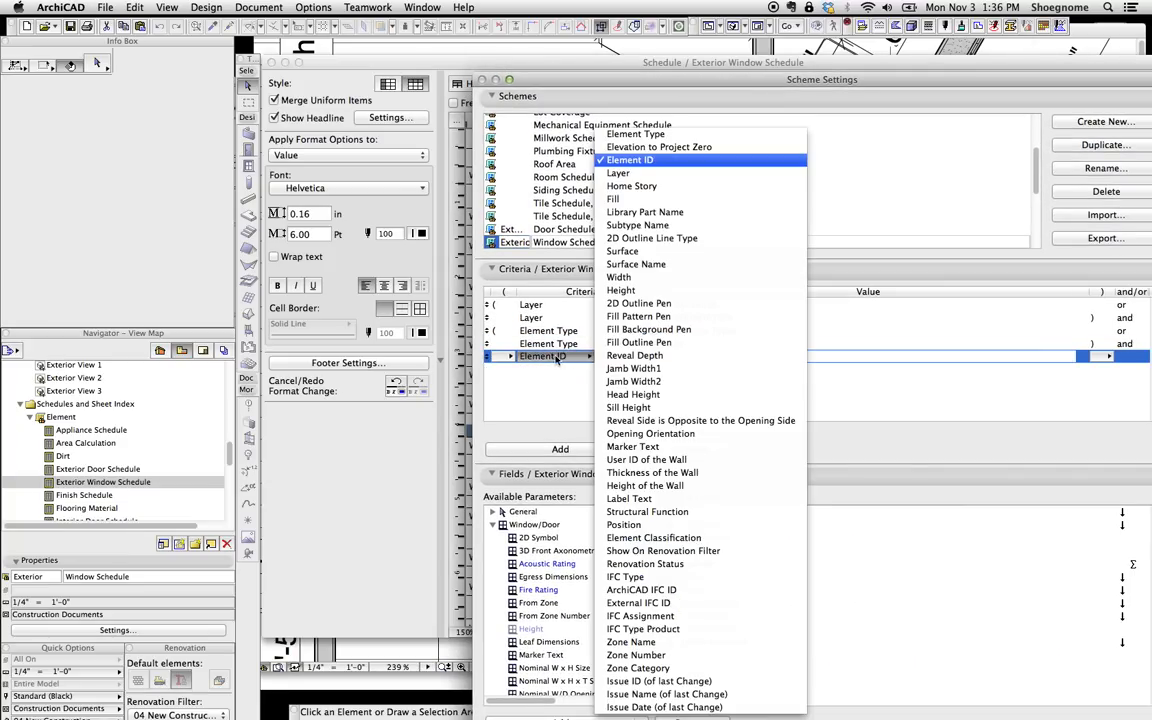
pyautogui.click(965, 354)
pyautogui.moveTo(658, 358); pyautogui.dragTo(637, 347)
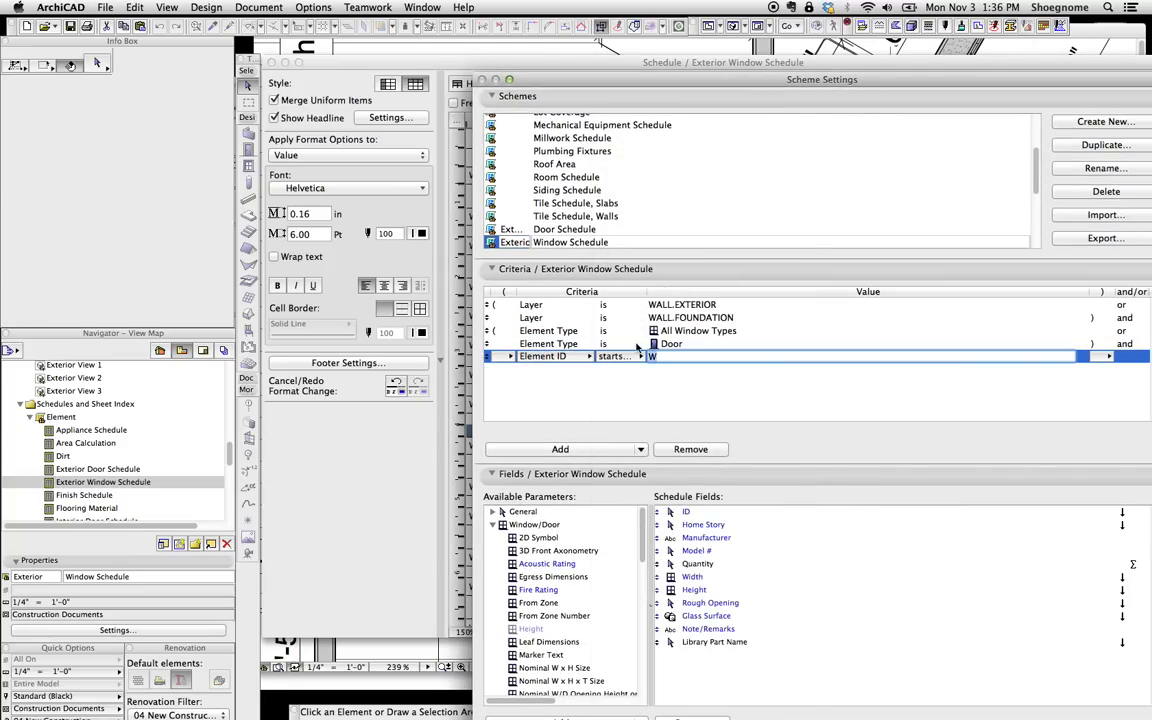
# Examine the WALL.EXTERIOR layer criterion in the scheme settings, and close the Exterior Window Schedule.
pyautogui.moveTo(645, 81); pyautogui.dragTo(719, 79)
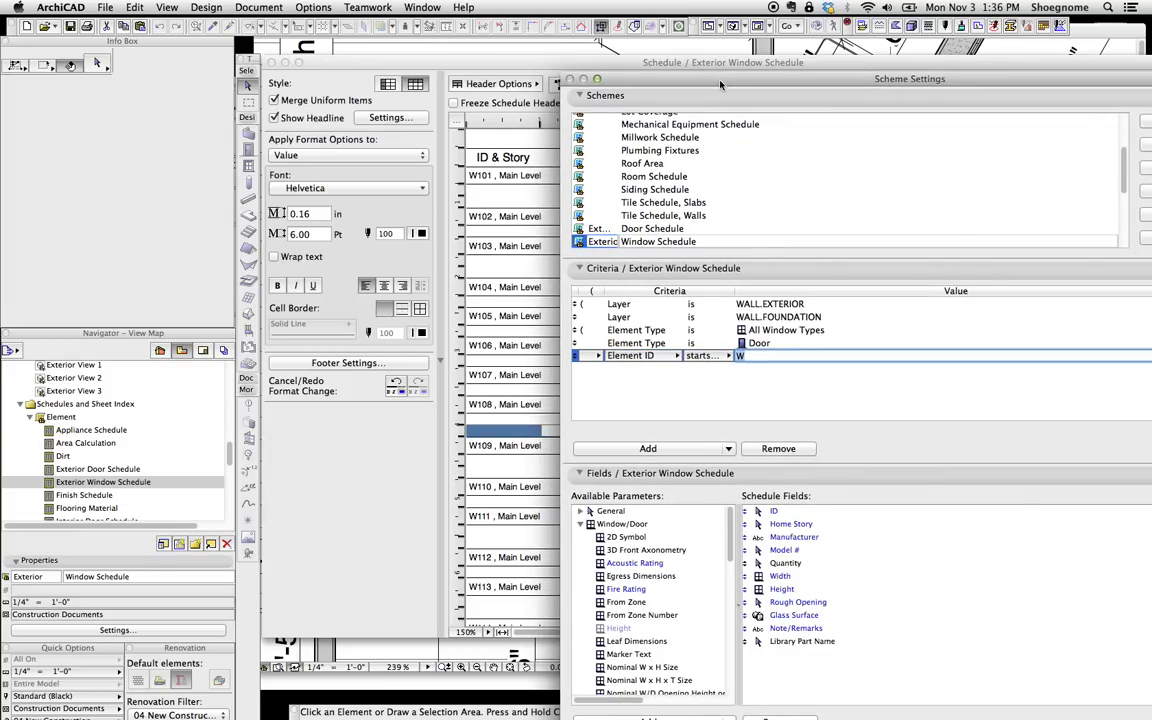
pyautogui.moveTo(720, 84); pyautogui.dragTo(667, 82)
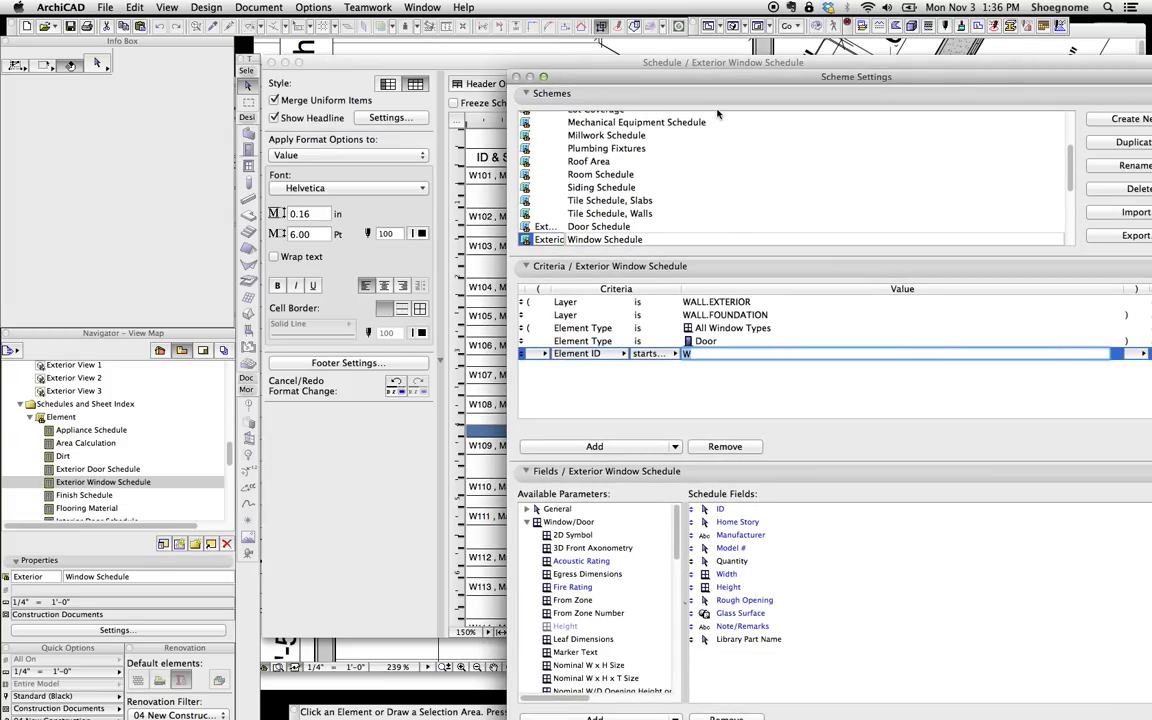
pyautogui.moveTo(743, 255); pyautogui.dragTo(595, 243)
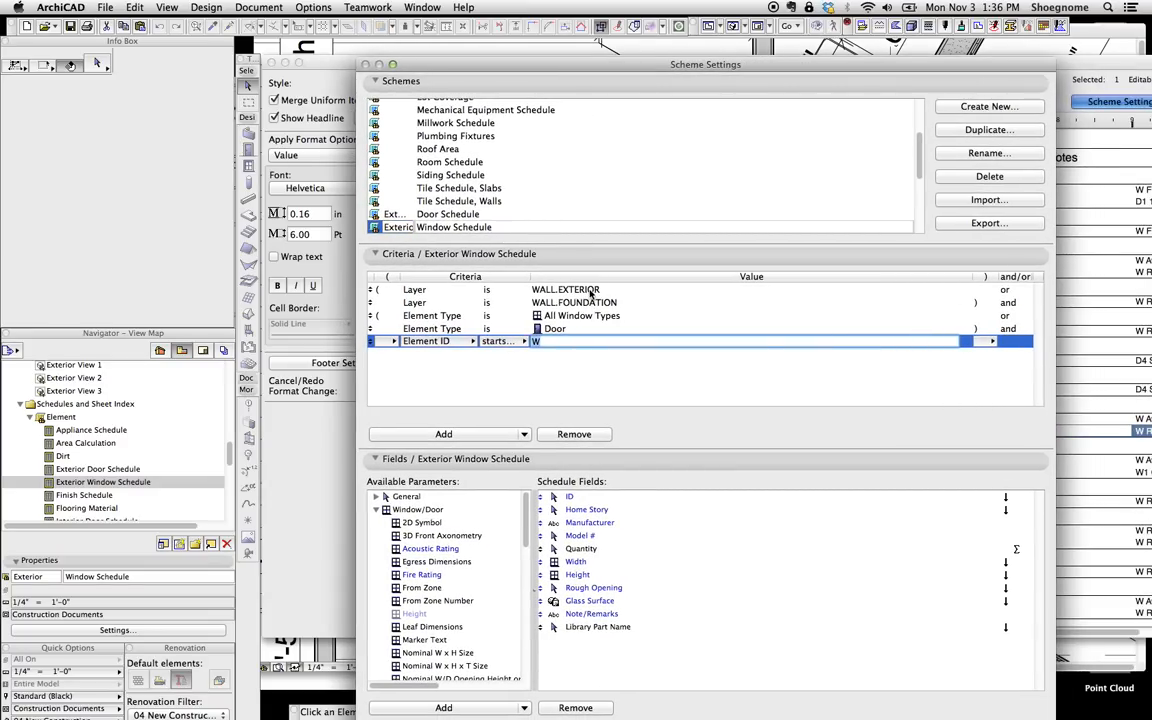
pyautogui.click(592, 289)
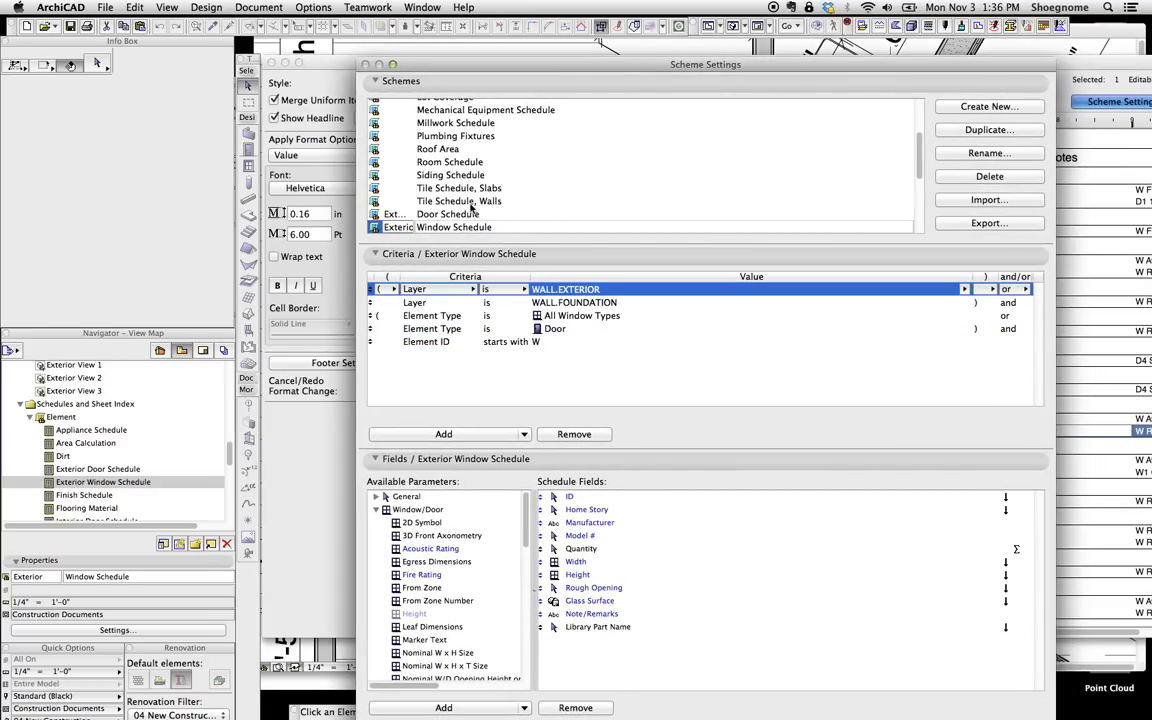
pyautogui.scroll(-5, 484, 196)
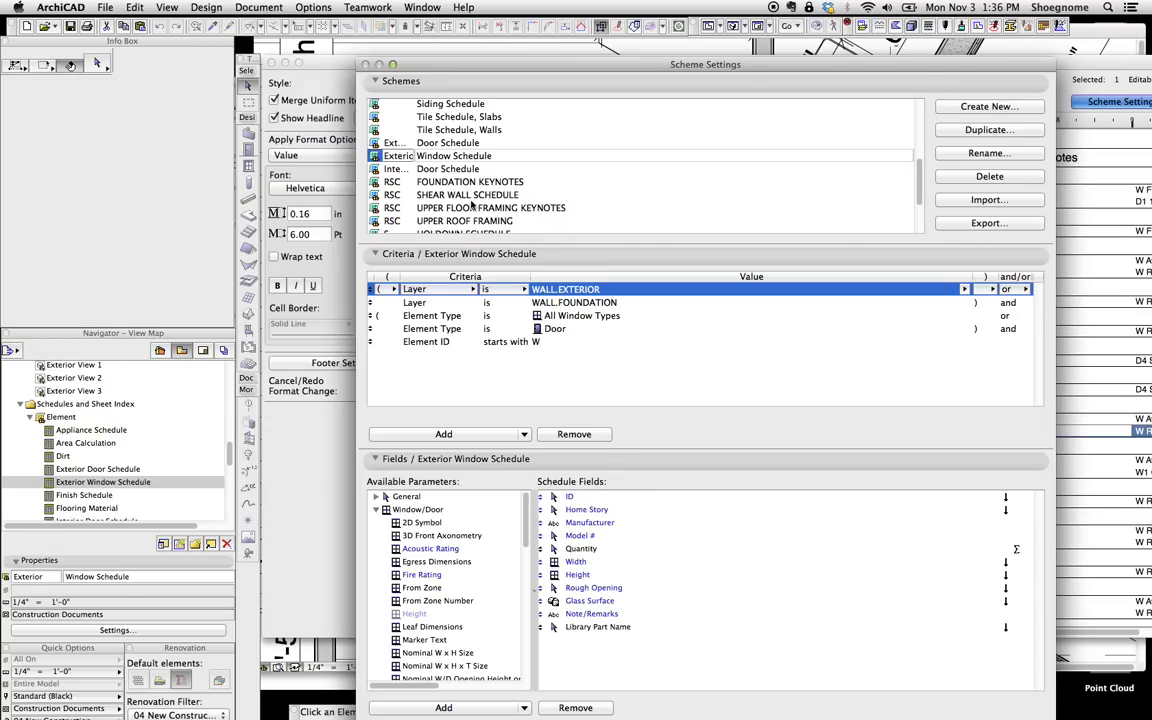
pyautogui.click(365, 64)
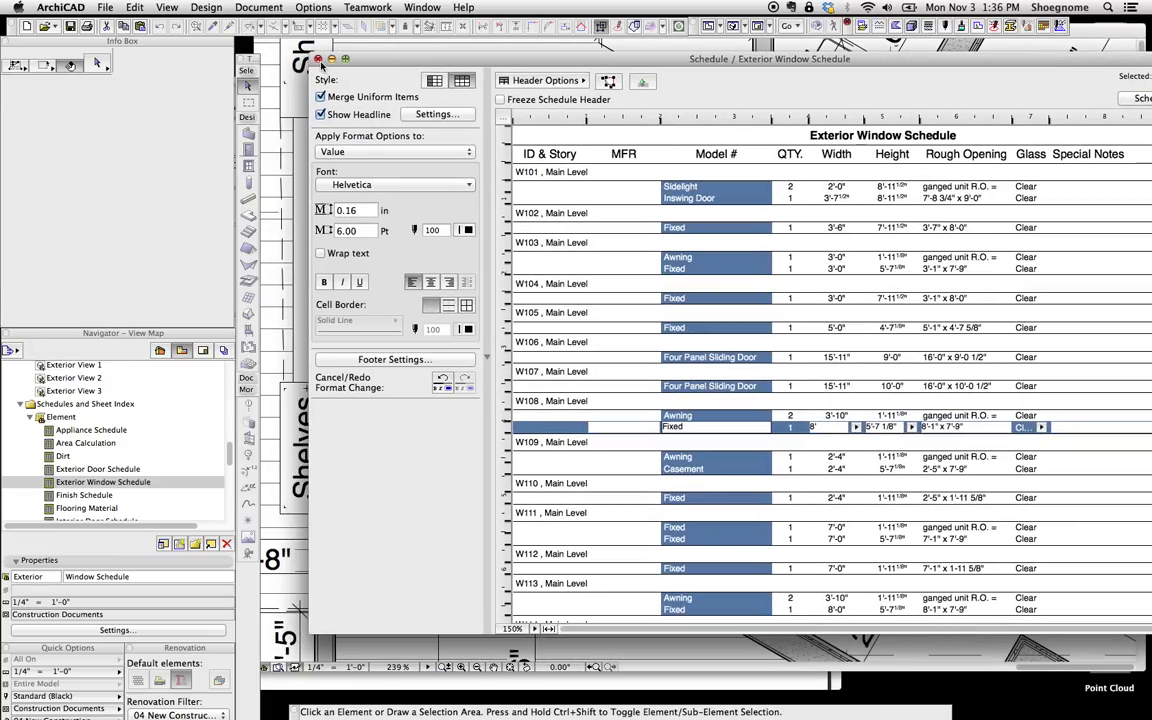
pyautogui.click(283, 56)
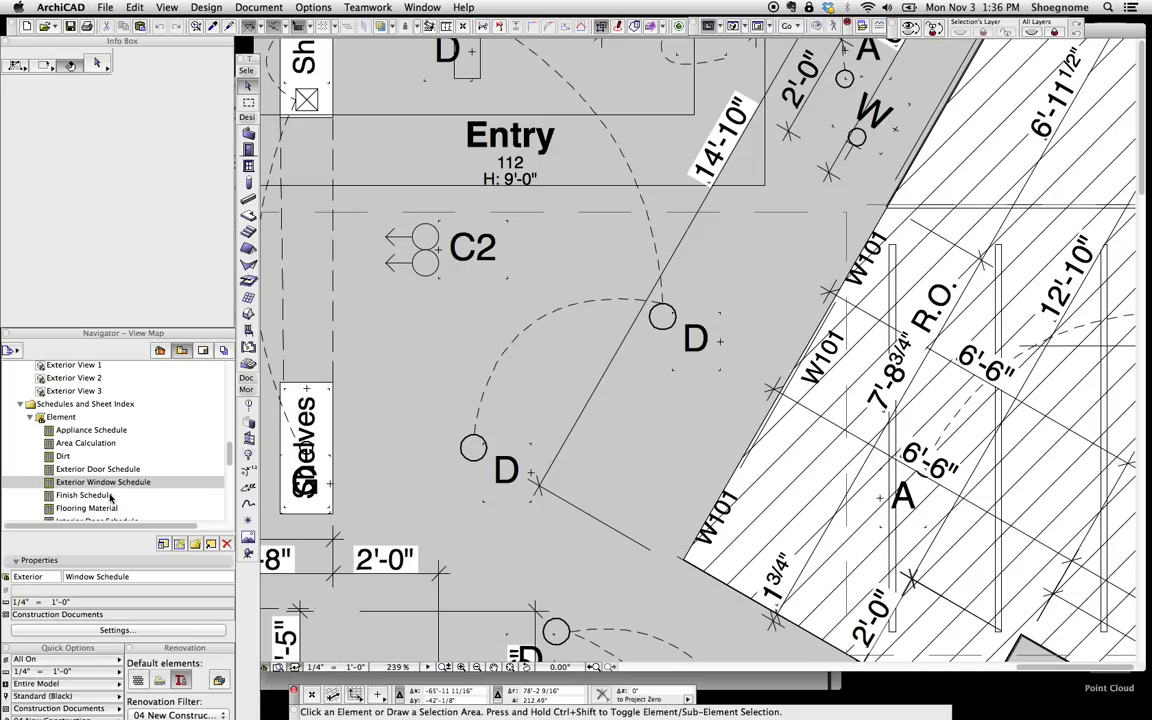
# Open the Interior Door Schedule and widen its window so the columns through Special Notes fit.
pyautogui.scroll(-2, 126, 500)
pyautogui.click(126, 499)
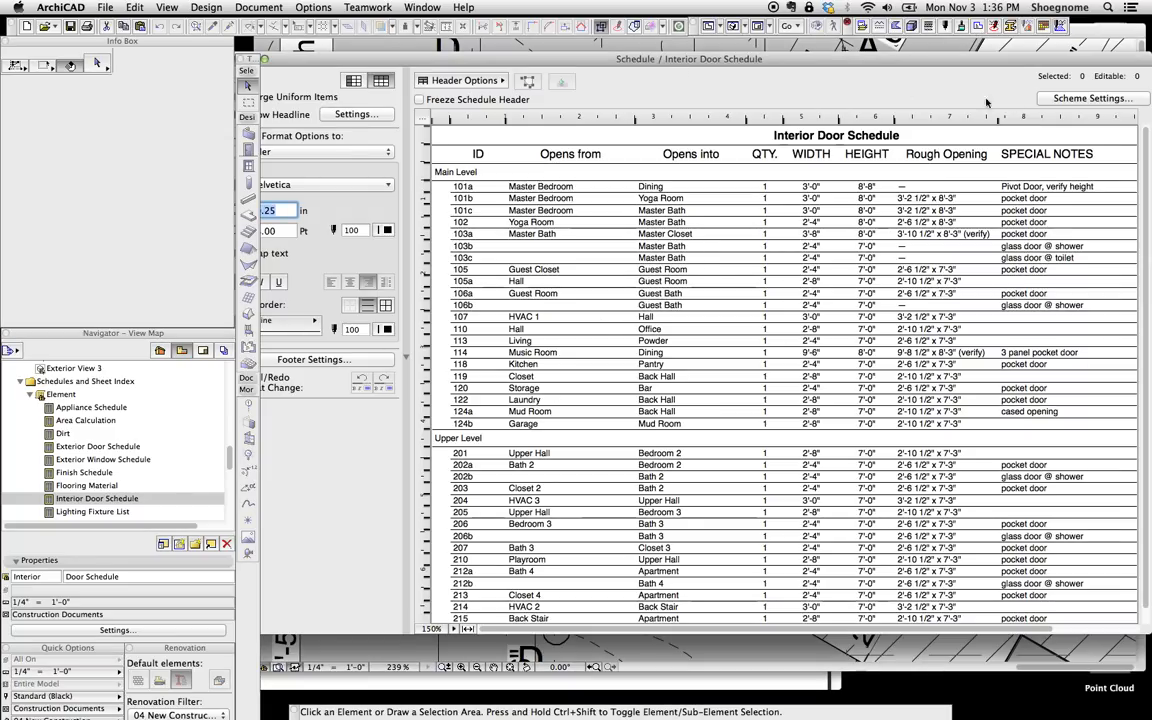
pyautogui.moveTo(1149, 115); pyautogui.dragTo(1121, 115)
pyautogui.moveTo(765, 60); pyautogui.dragTo(694, 57)
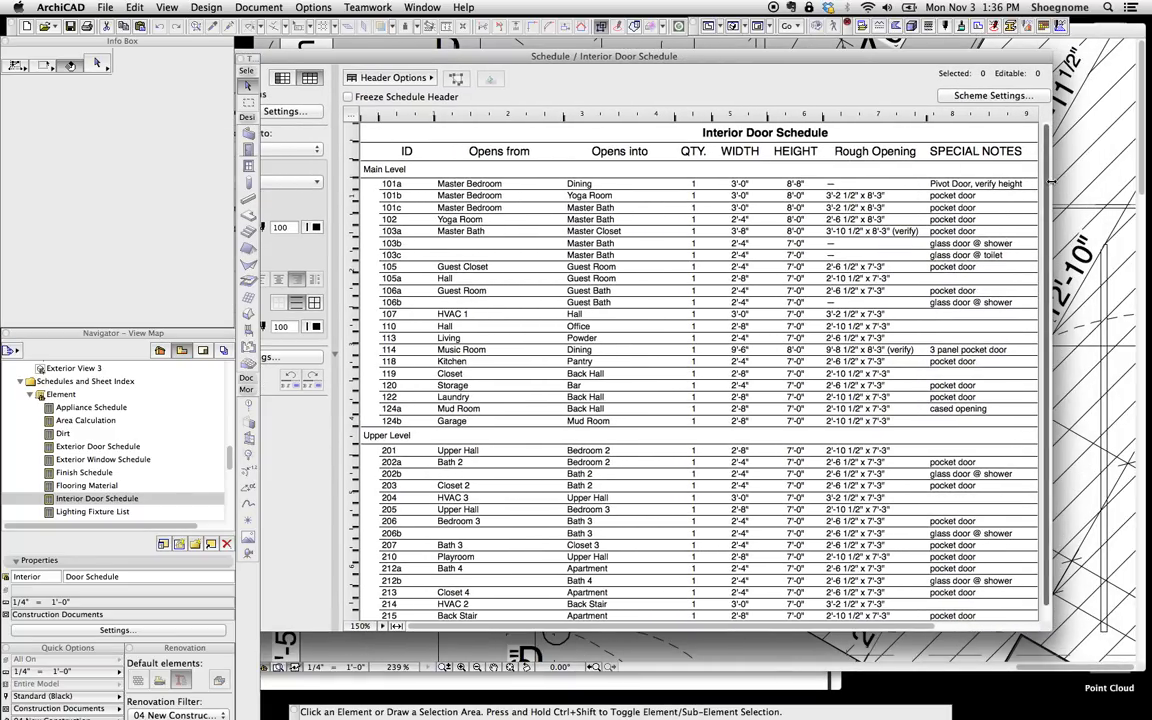
pyautogui.moveTo(1052, 182); pyautogui.dragTo(1110, 182)
# Review the Height, Rough Opening, Opens into and Library Part columns of the Interior Door Schedule.
pyautogui.click(741, 207)
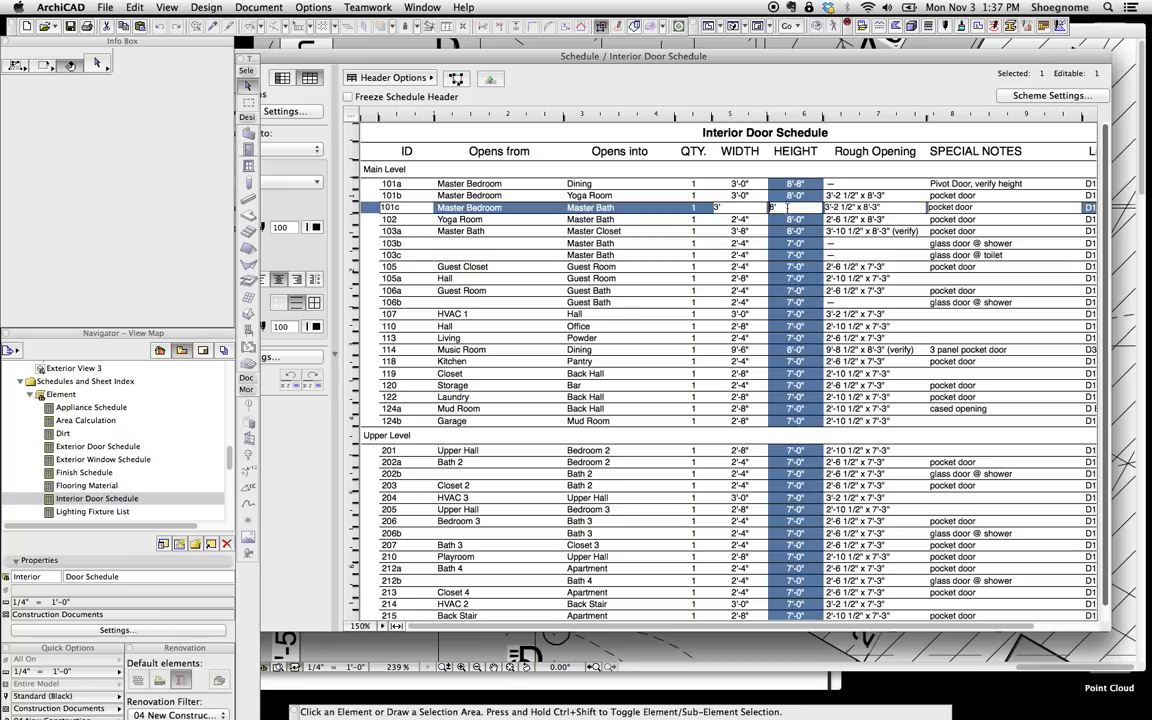
pyautogui.click(856, 218)
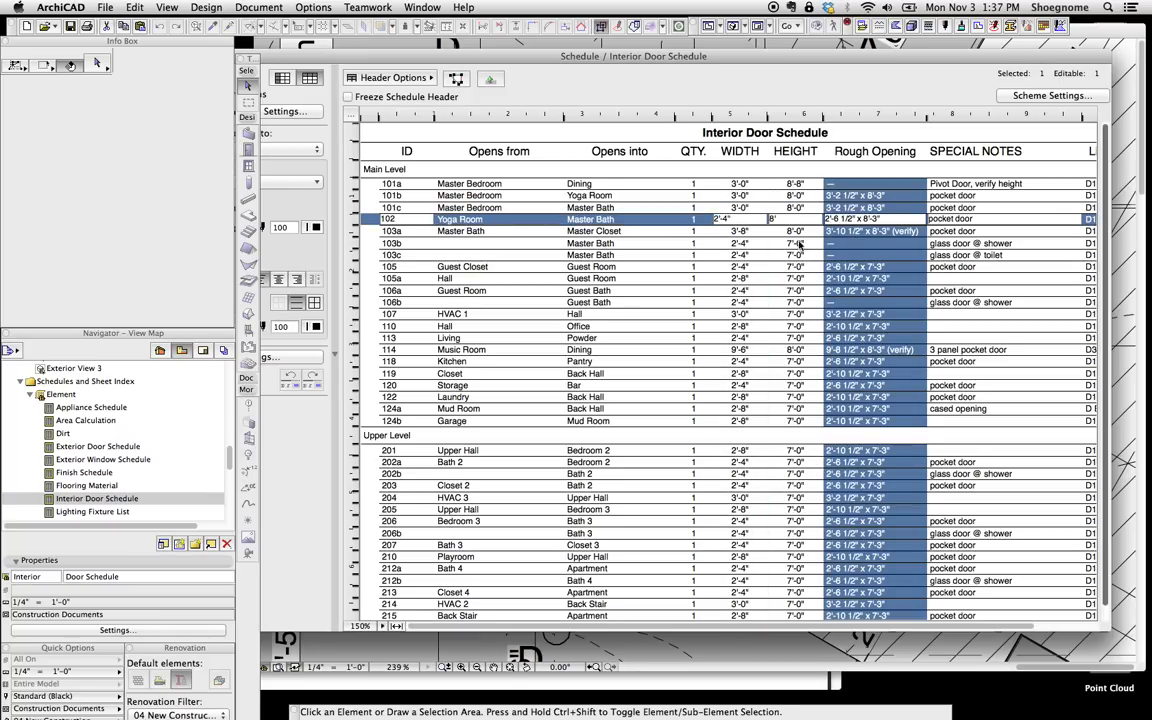
pyautogui.click(590, 231)
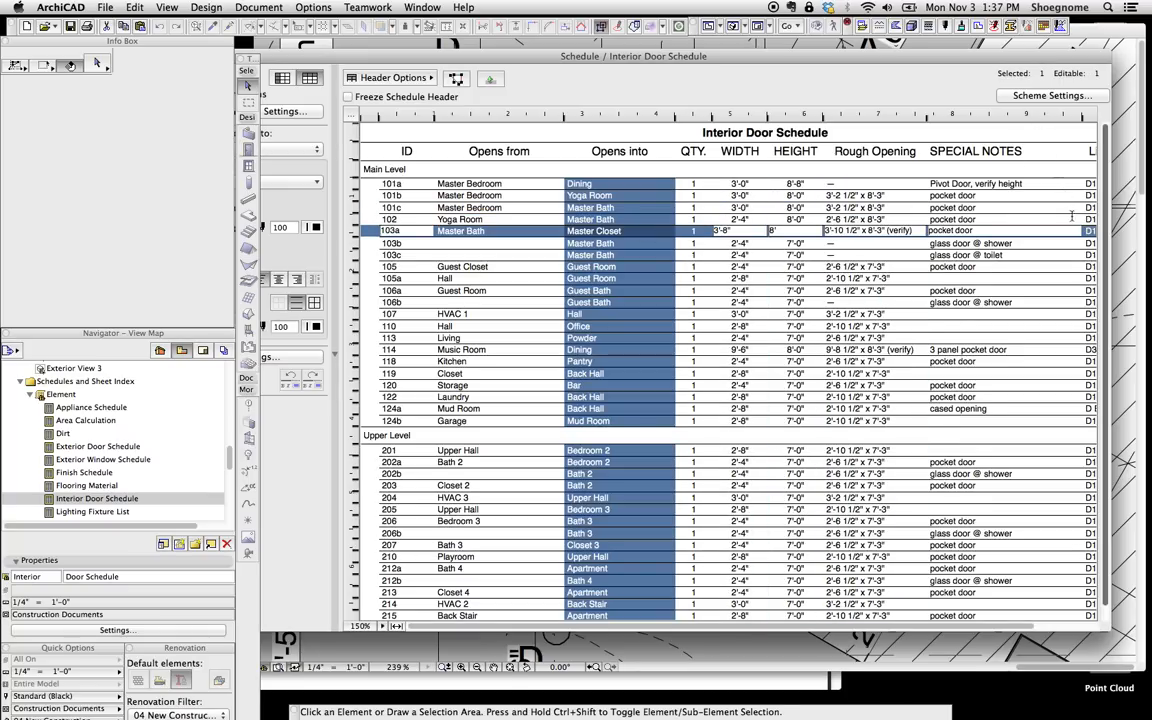
pyautogui.hscroll(3, 800, 560)
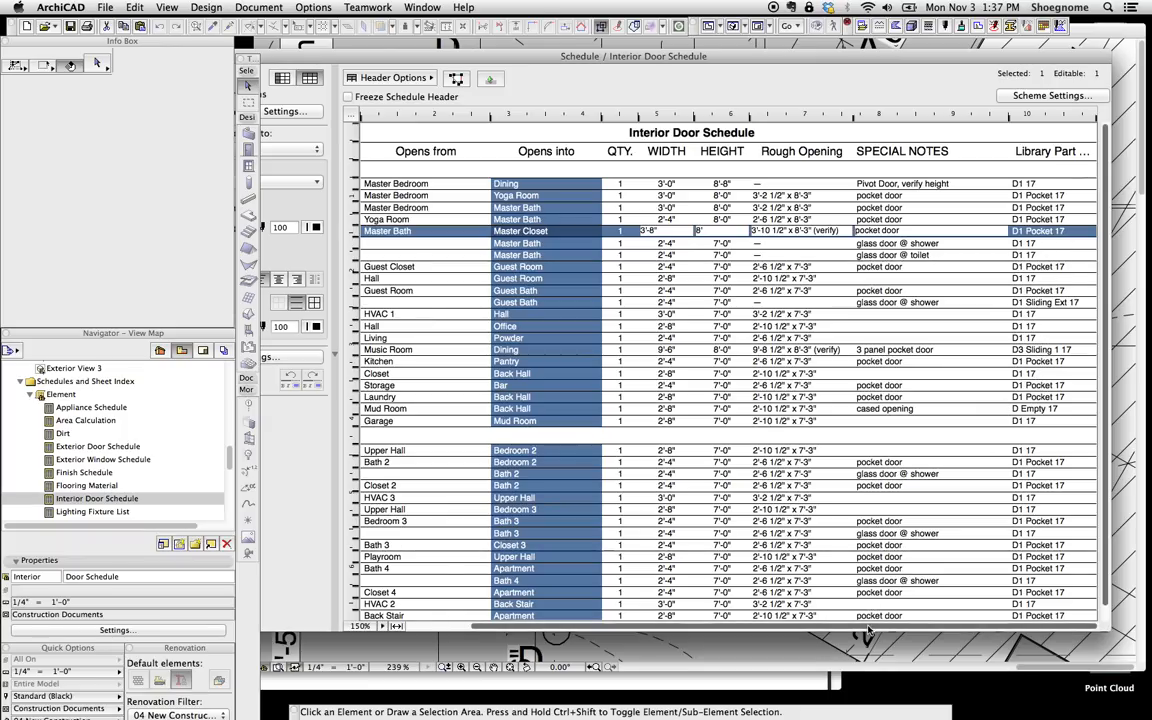
pyautogui.hscroll(-3, 868, 628)
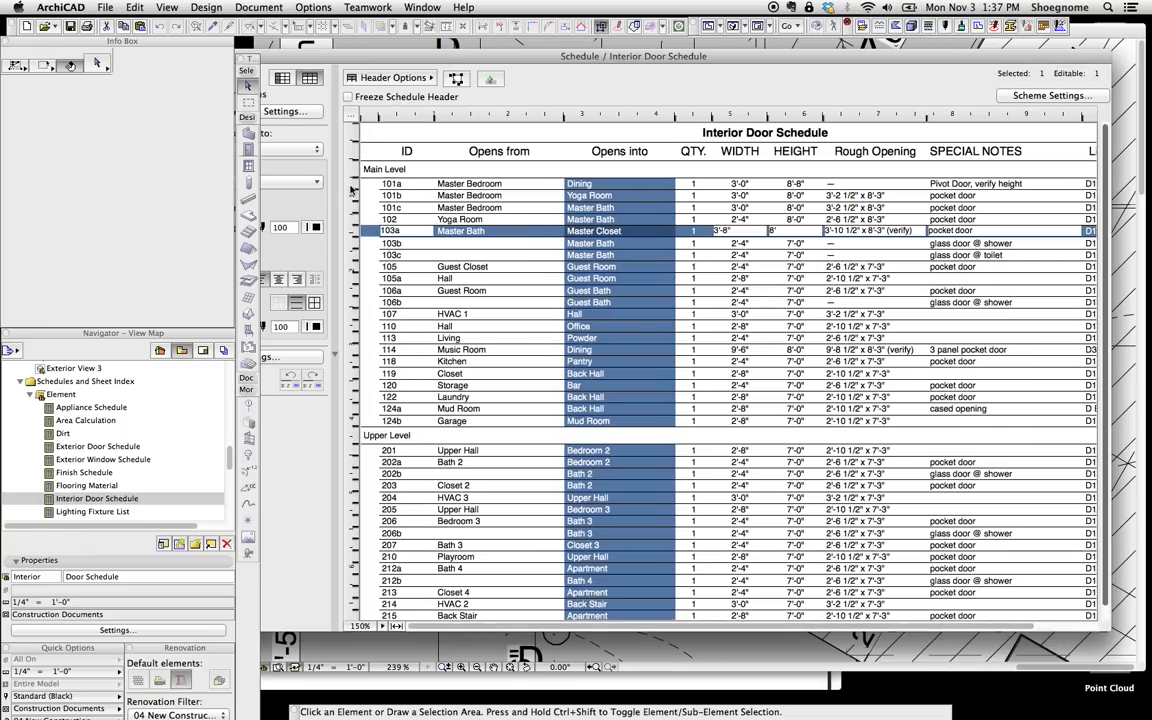
# Examine the schedule's Main Level and Upper Level headlines, and check the From Zone and To Zone fields in its scheme settings.
pyautogui.click(372, 170)
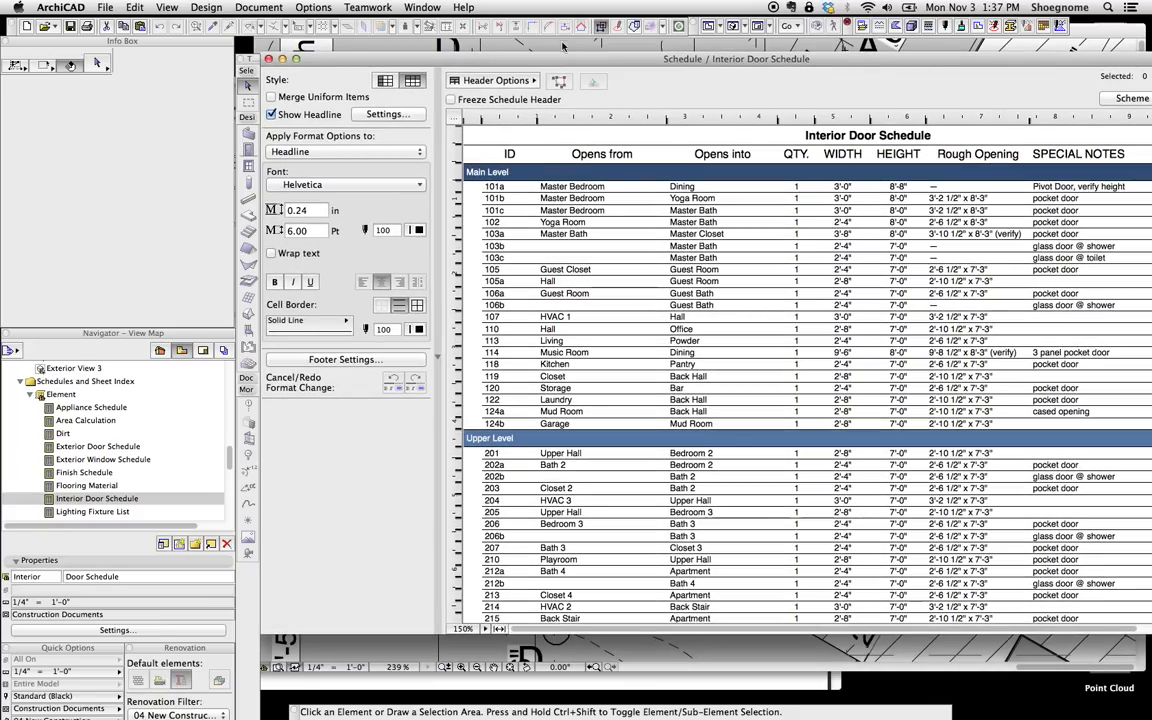
pyautogui.scroll(-1, 509, 510)
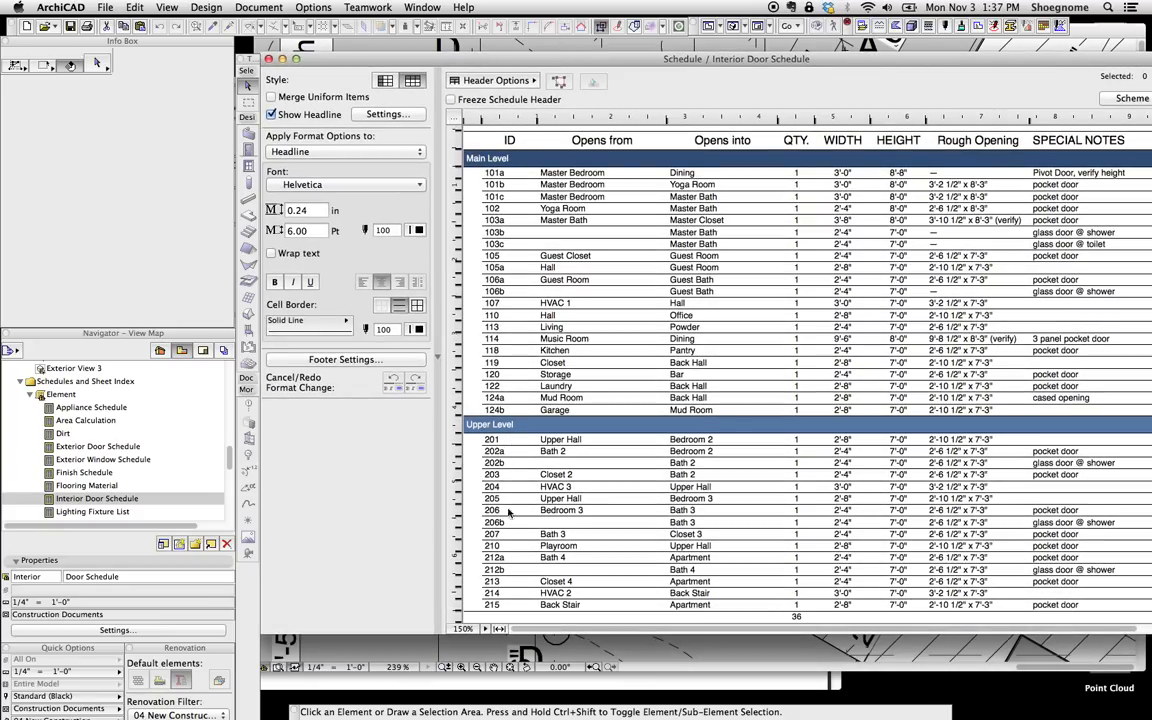
pyautogui.moveTo(631, 59); pyautogui.dragTo(572, 61)
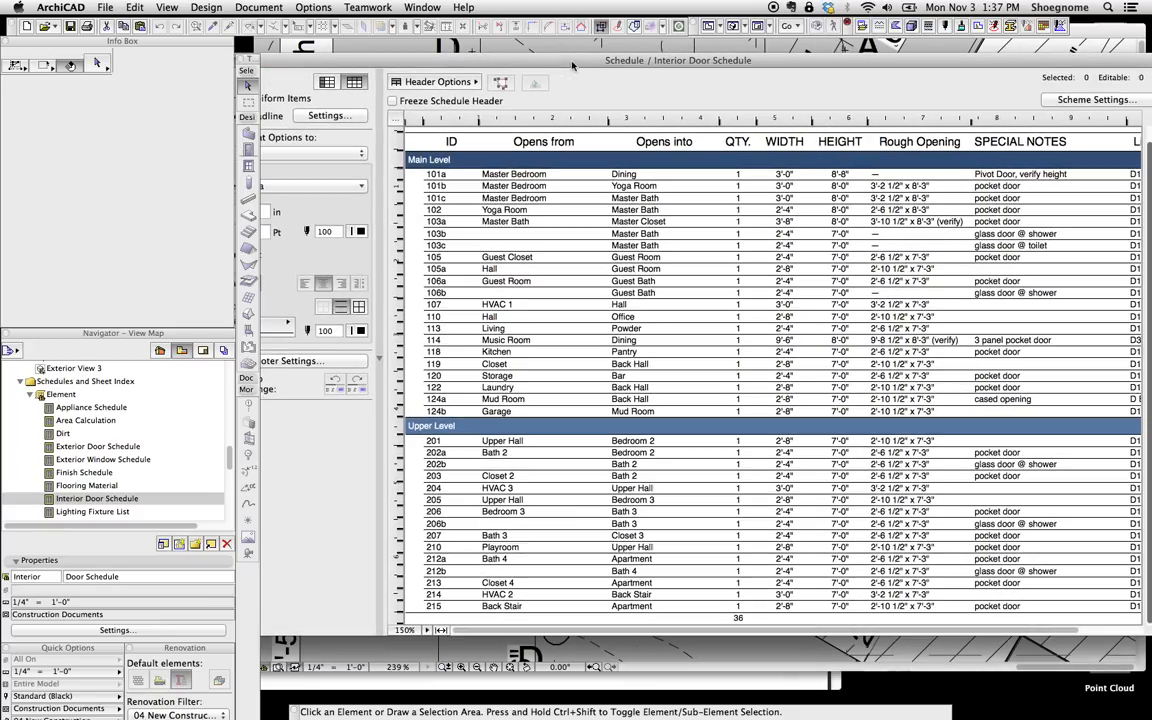
pyautogui.click(1096, 100)
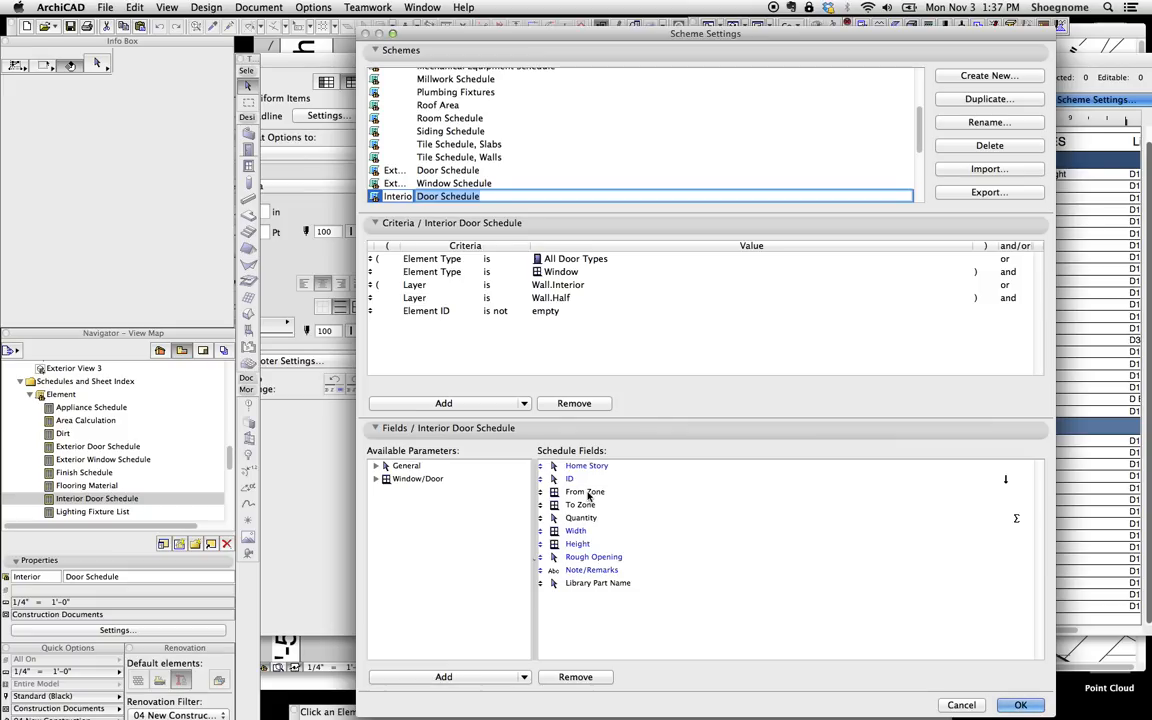
pyautogui.click(961, 706)
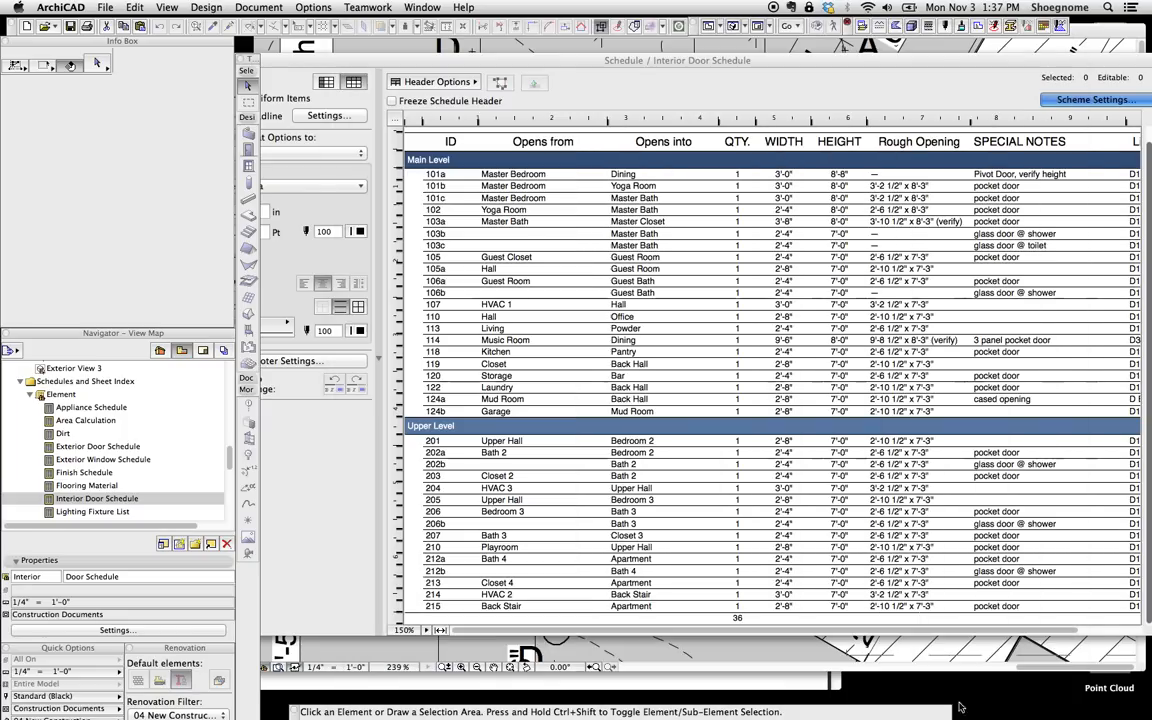
# Review the Opens into and Opens from entries for doors 102, 103b, 103c and 110.
pyautogui.click(630, 210)
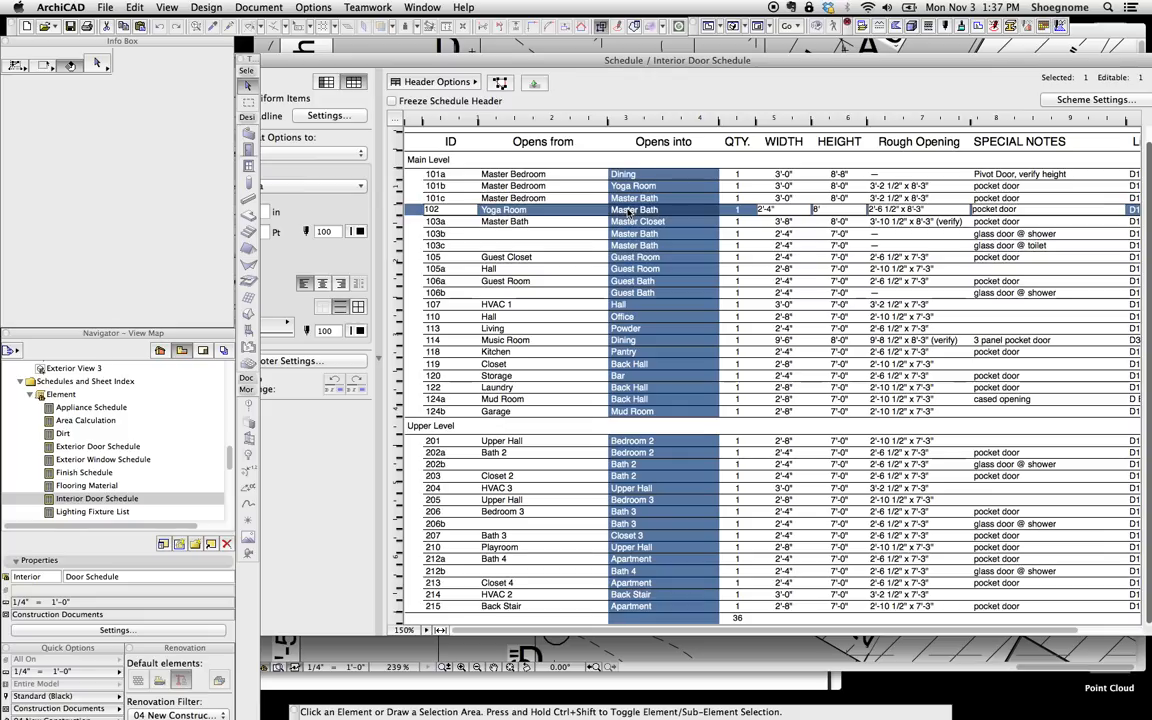
pyautogui.click(510, 237)
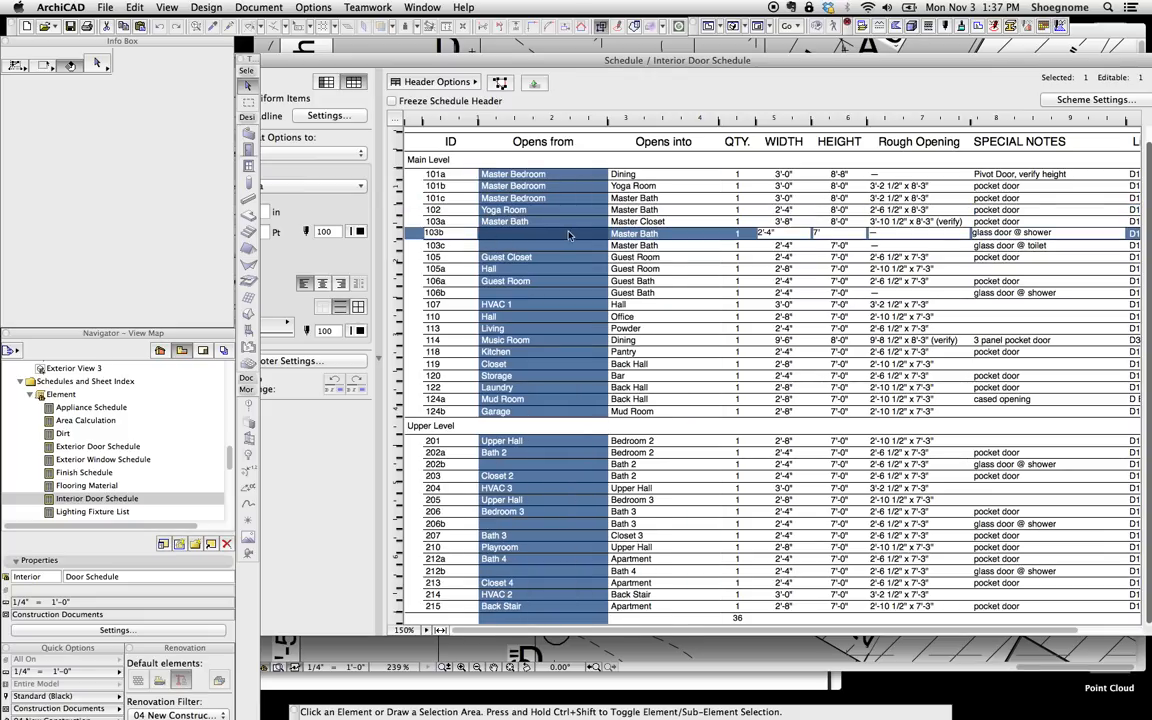
pyautogui.click(510, 247)
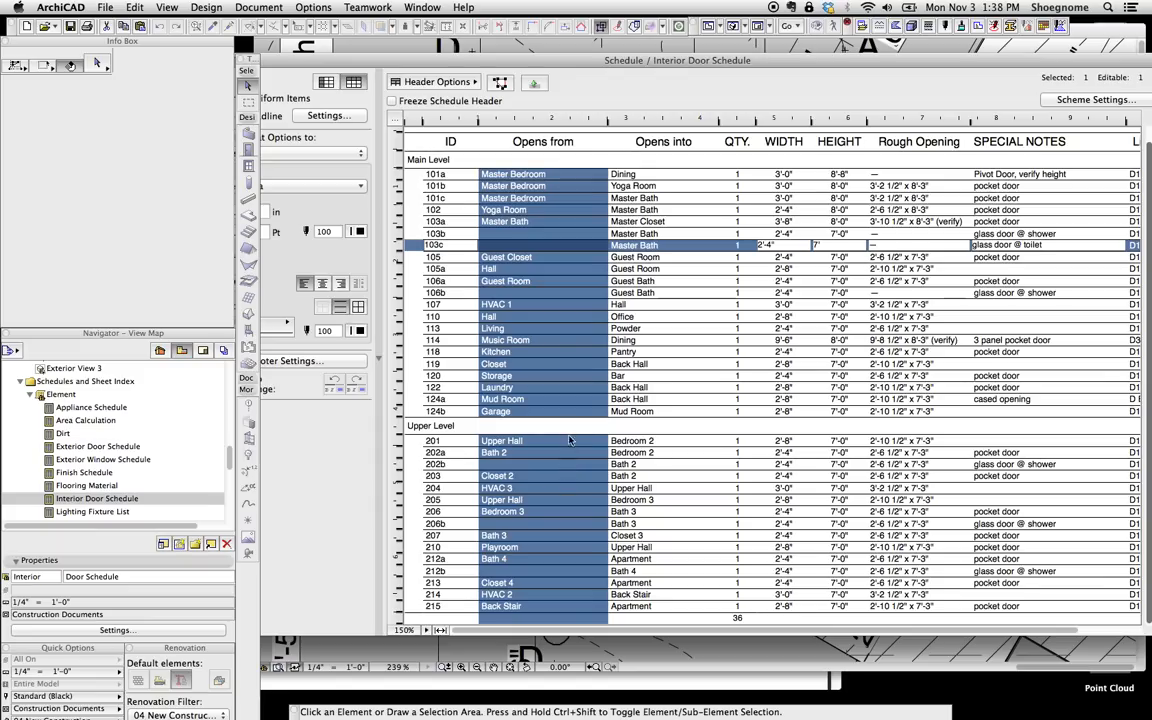
pyautogui.click(590, 321)
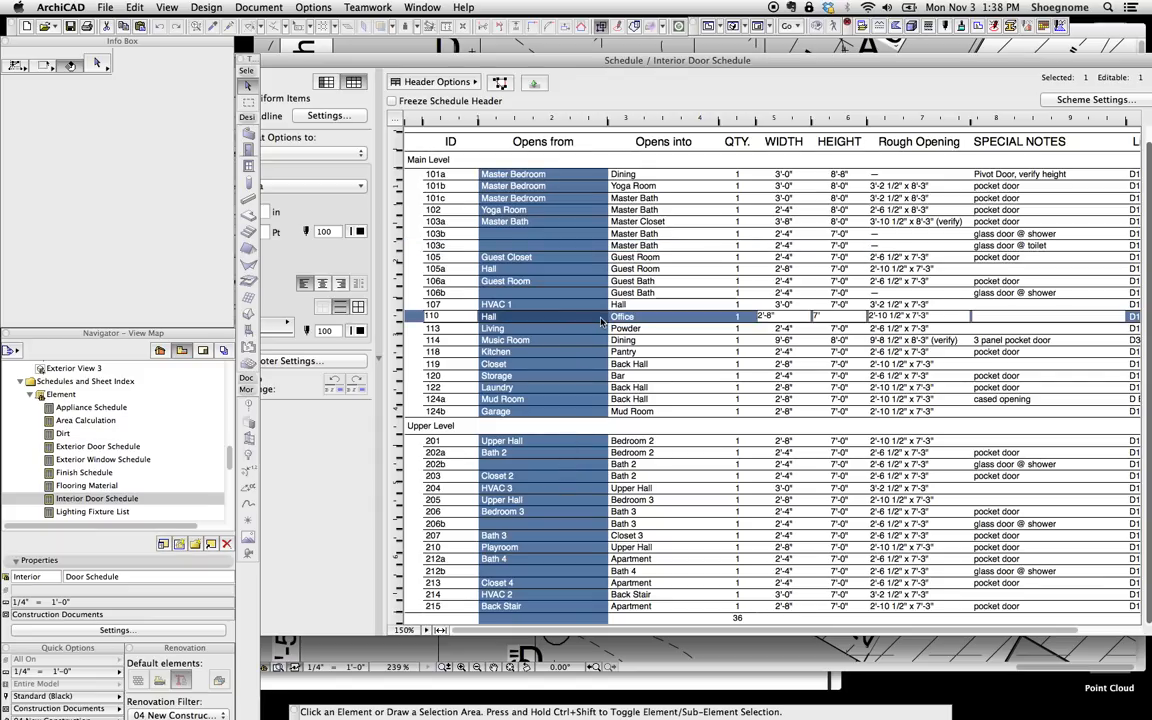
# Examine the scheme criteria for All Door Types, Window, the Wall.Interior layer and non-empty Element ID, and close the scheme settings.
pyautogui.click(1082, 100)
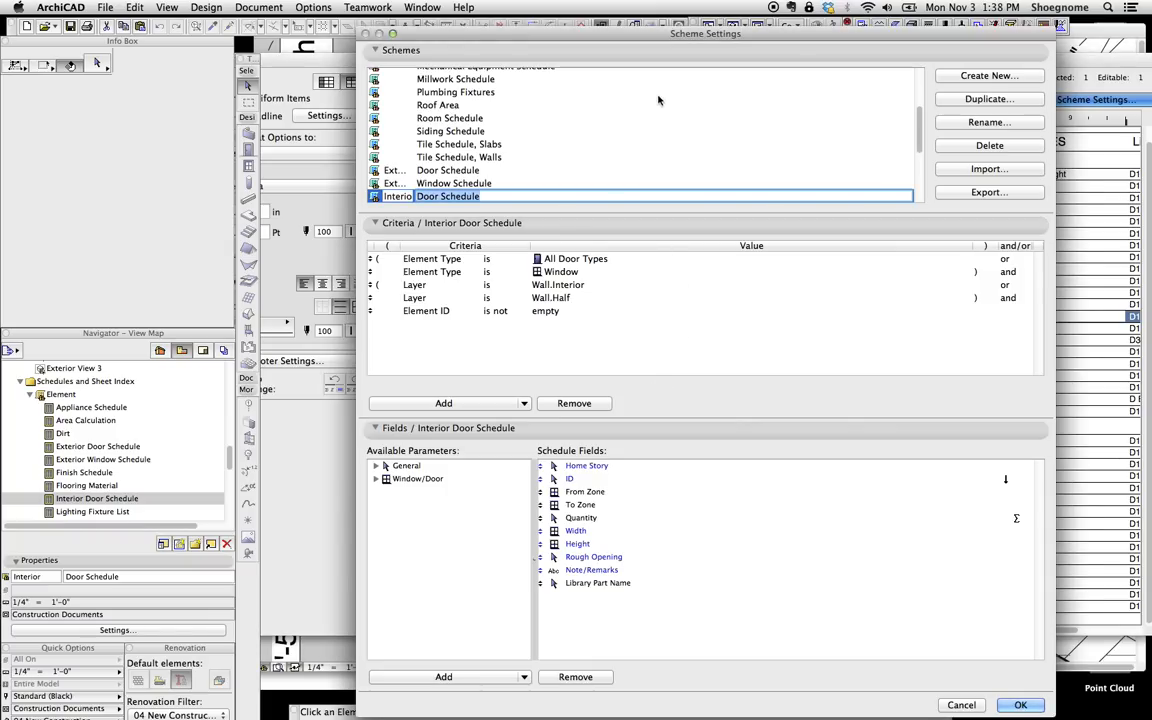
pyautogui.click(578, 260)
pyautogui.click(578, 272)
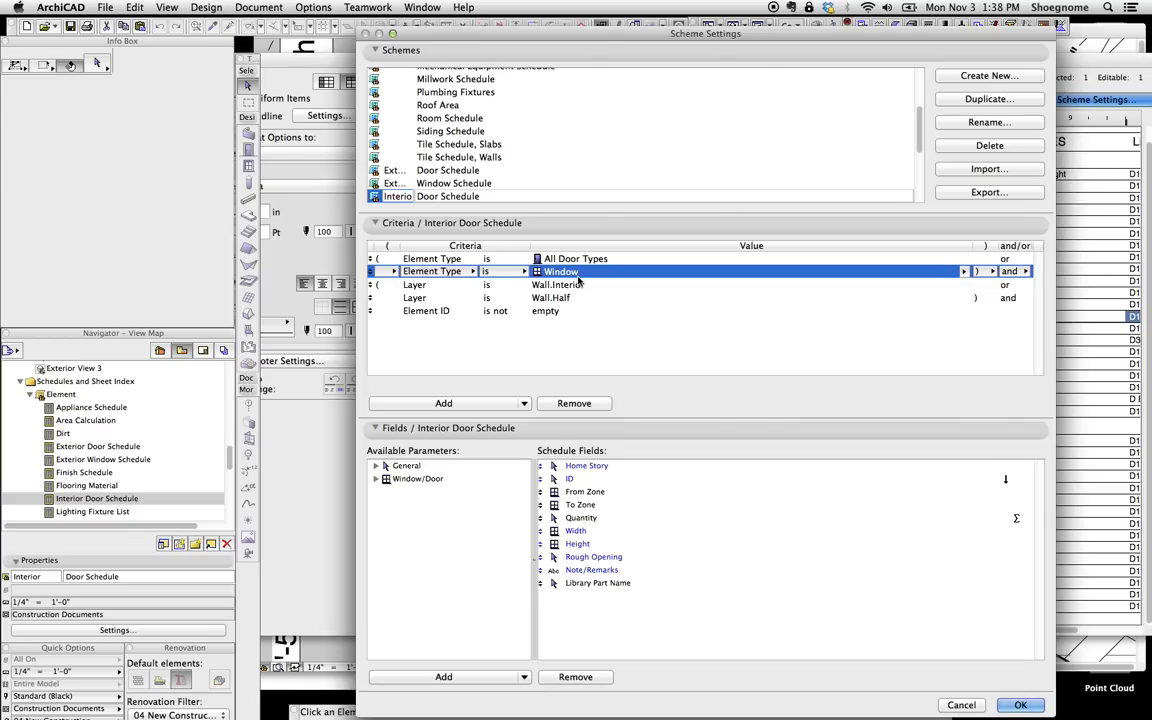
pyautogui.click(577, 285)
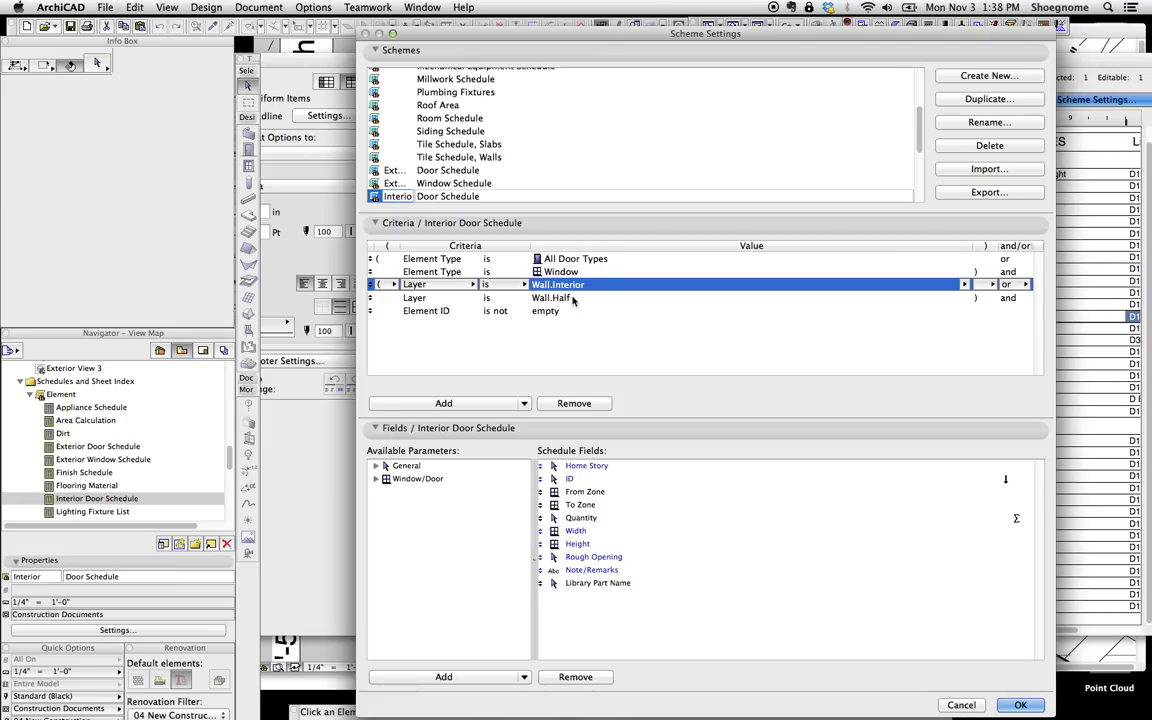
pyautogui.click(550, 312)
pyautogui.click(550, 312)
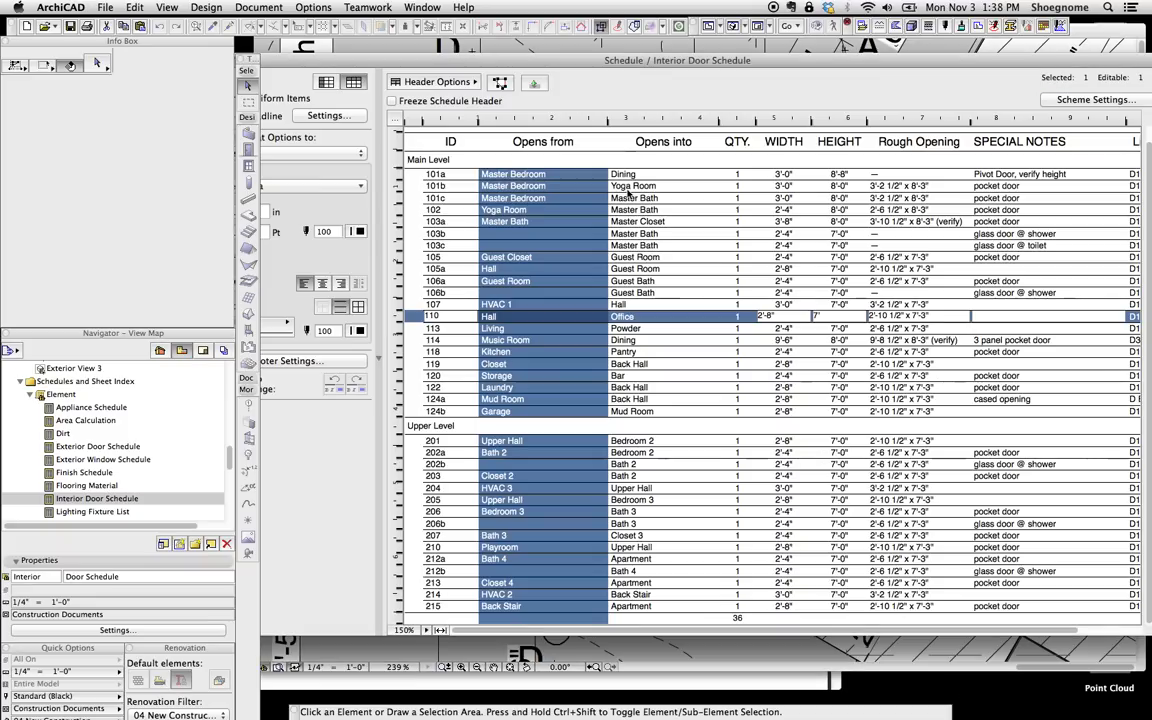
pyautogui.press('Return')
# Close the Interior Door Schedule and switch the floor plan to the Plans layer combination.
pyautogui.moveTo(372, 52); pyautogui.dragTo(497, 67)
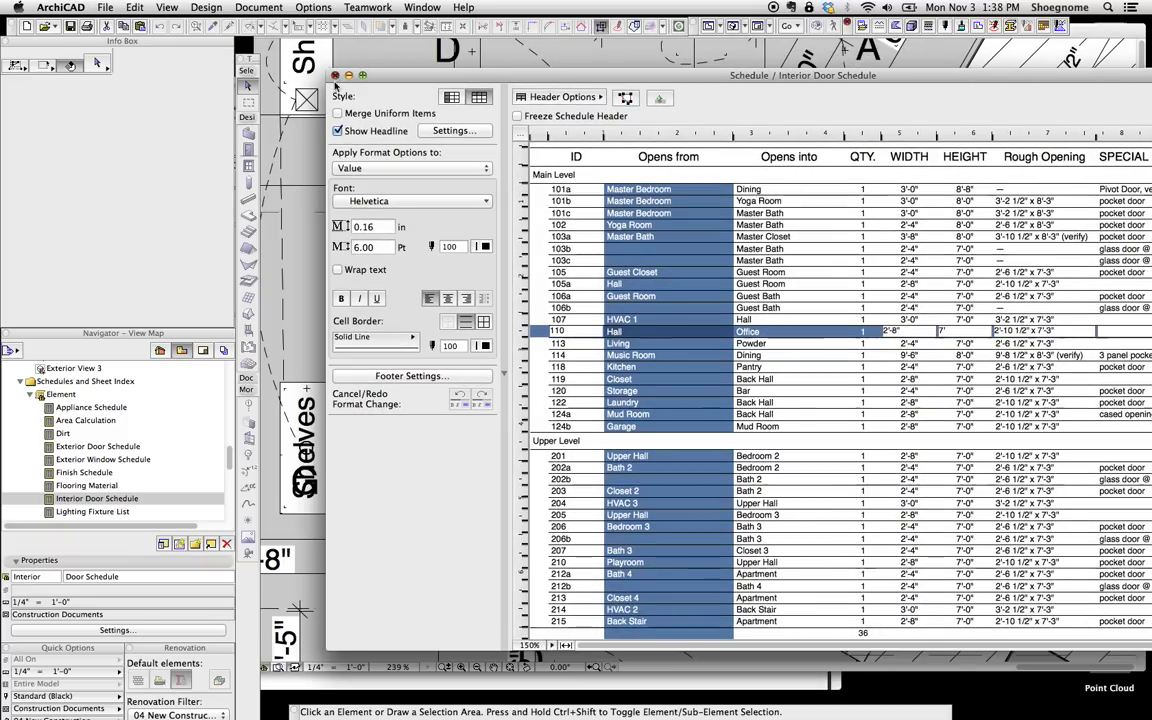
pyautogui.click(335, 76)
pyautogui.click(97, 665)
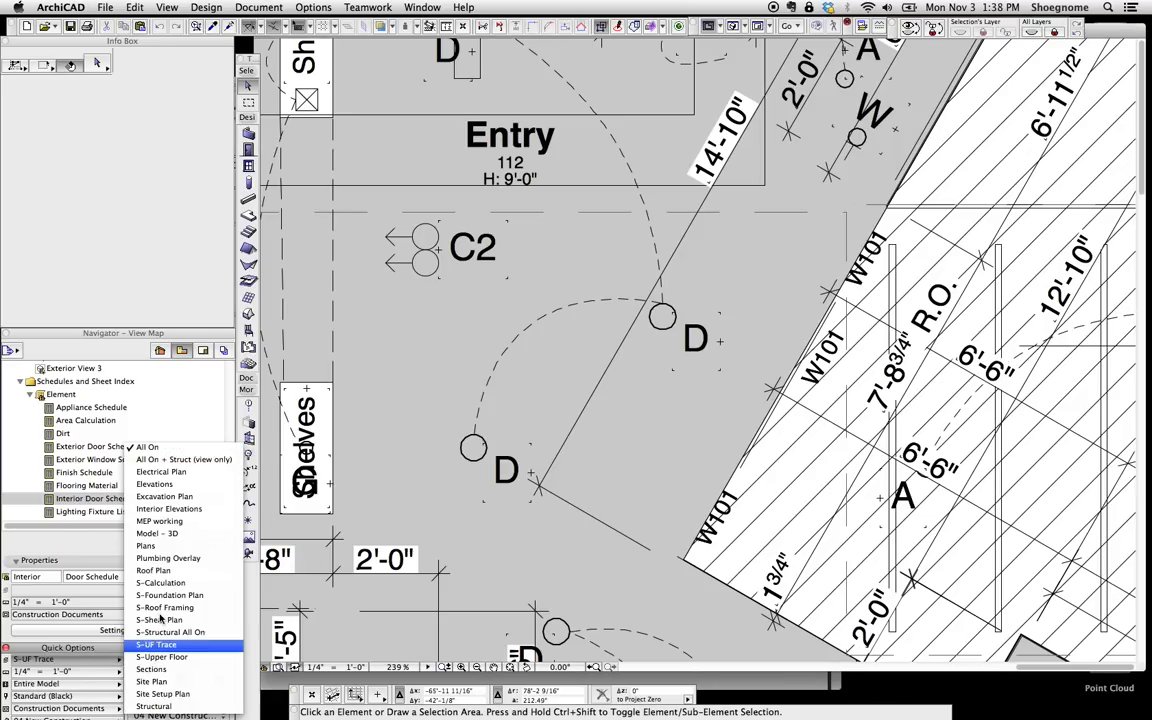
pyautogui.click(144, 493)
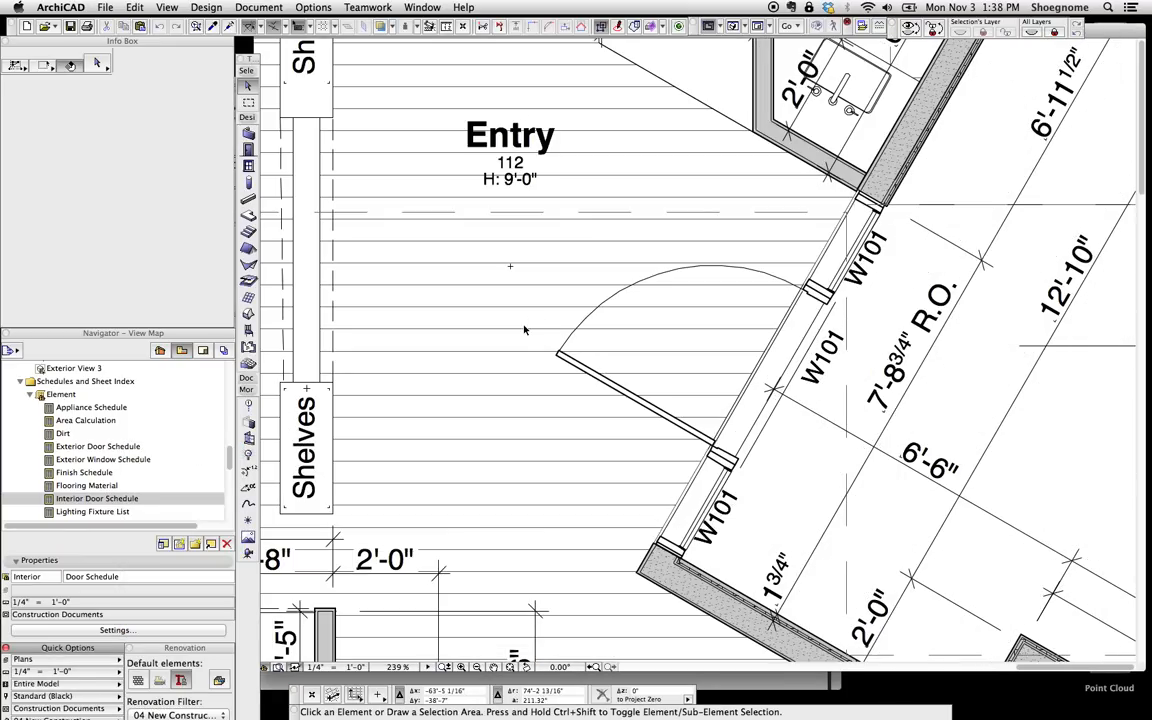
# Examine the door openings between the Powder and Storage rooms on the floor plan.
pyautogui.scroll(-2, 638, 132)
pyautogui.scroll(3, 638, 132)
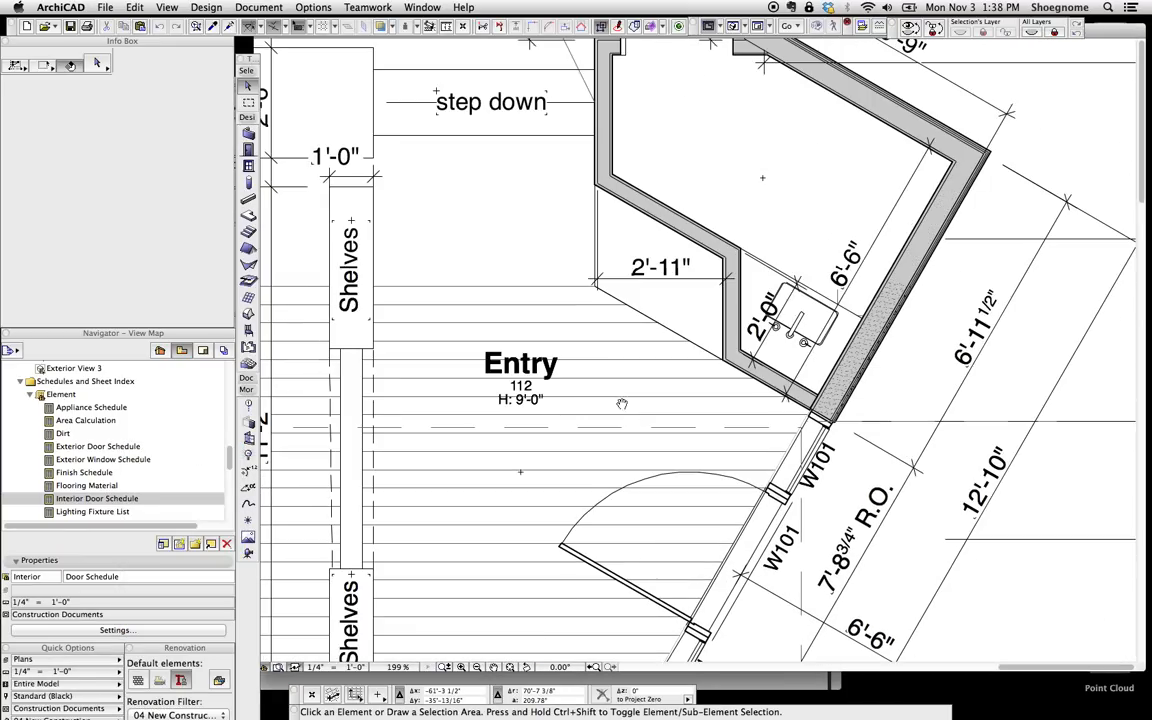
pyautogui.scroll(3, 638, 132)
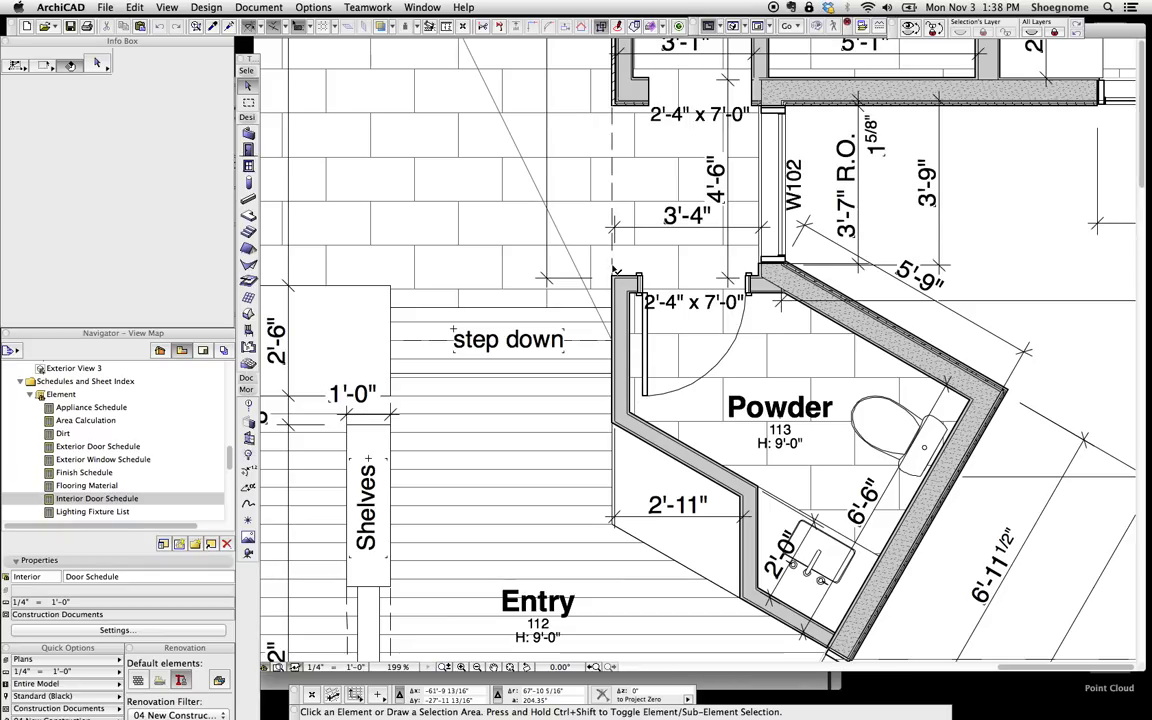
pyautogui.scroll(3, 630, 411)
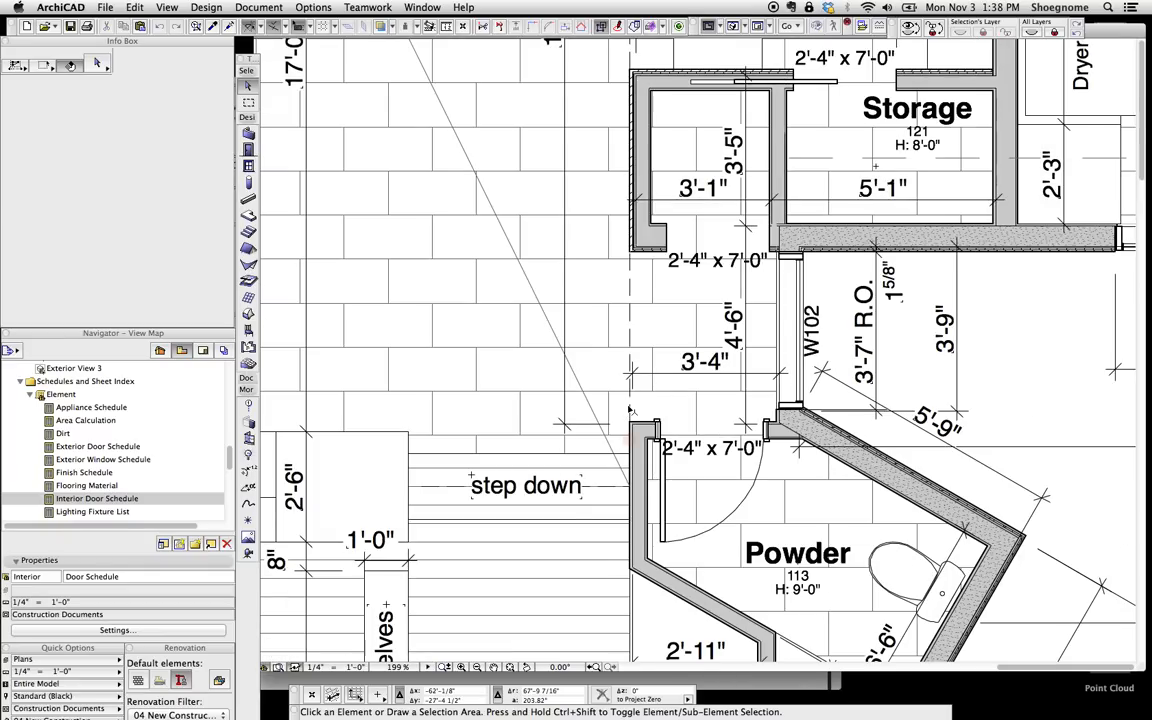